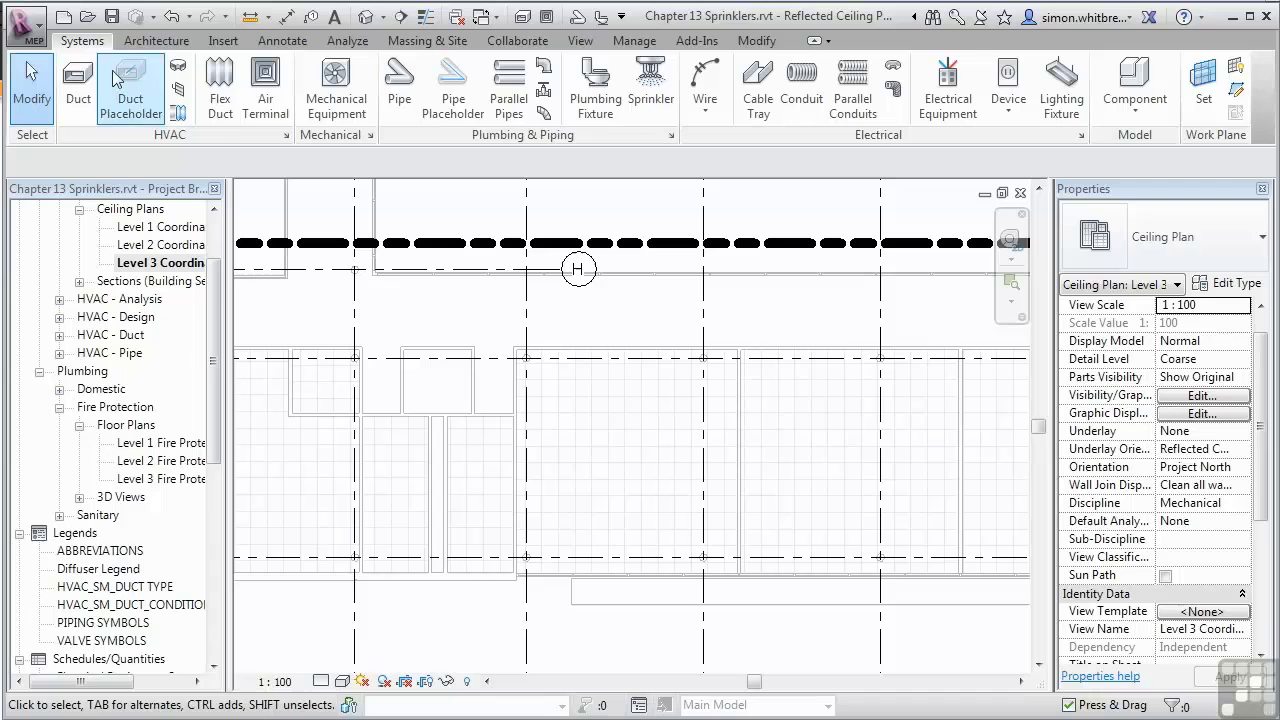
Start placing sprinklers using the Sprinkler - Pendant 20 mm Pendant type at a 2400 offset.
{"action": "left_click", "coordinate": [658, 100]}
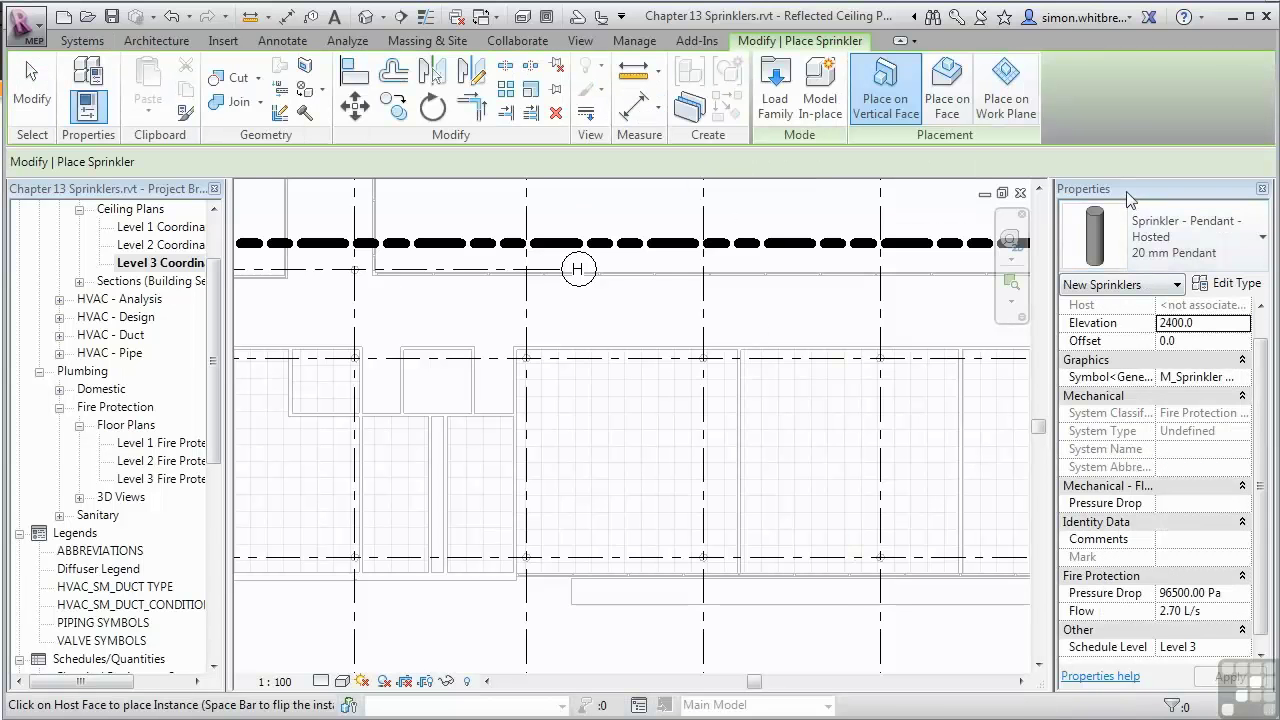
{"action": "left_click", "coordinate": [1205, 243]}
{"action": "left_click_drag", "start_coordinate": [1265, 350], "coordinate": [1276, 405]}
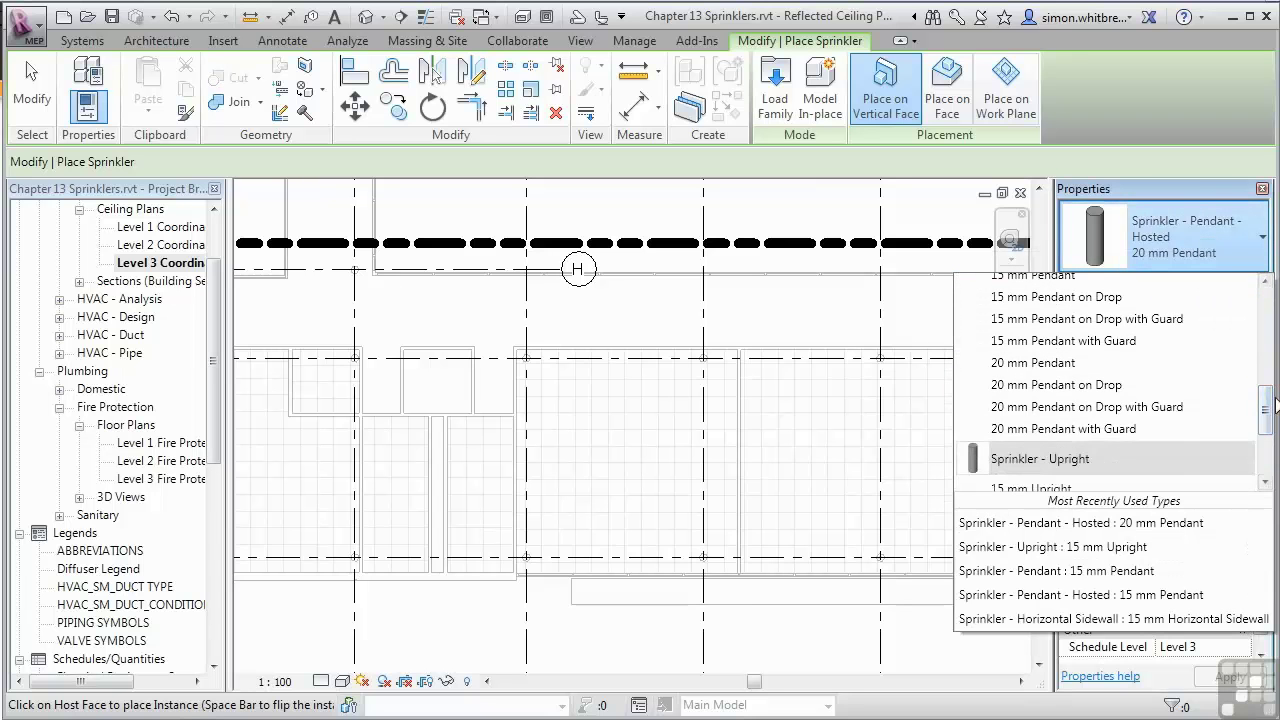
{"action": "left_click", "coordinate": [998, 363]}
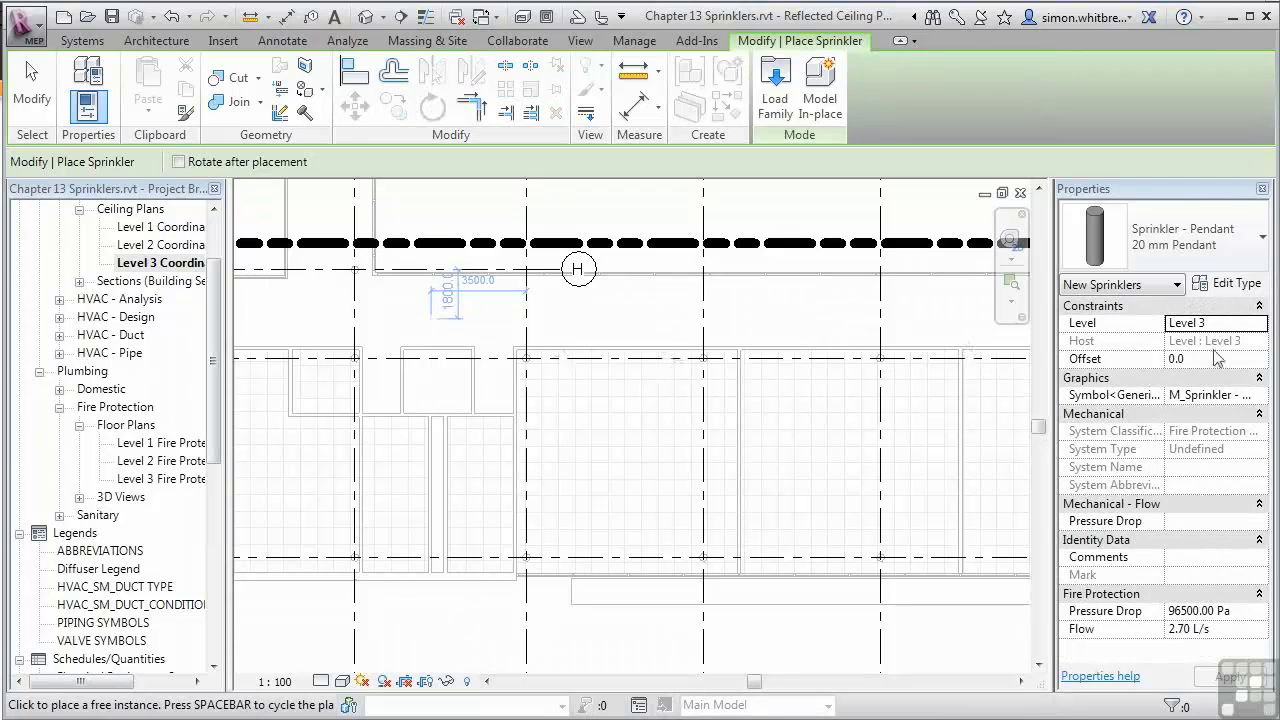
{"action": "left_click", "coordinate": [1221, 359]}
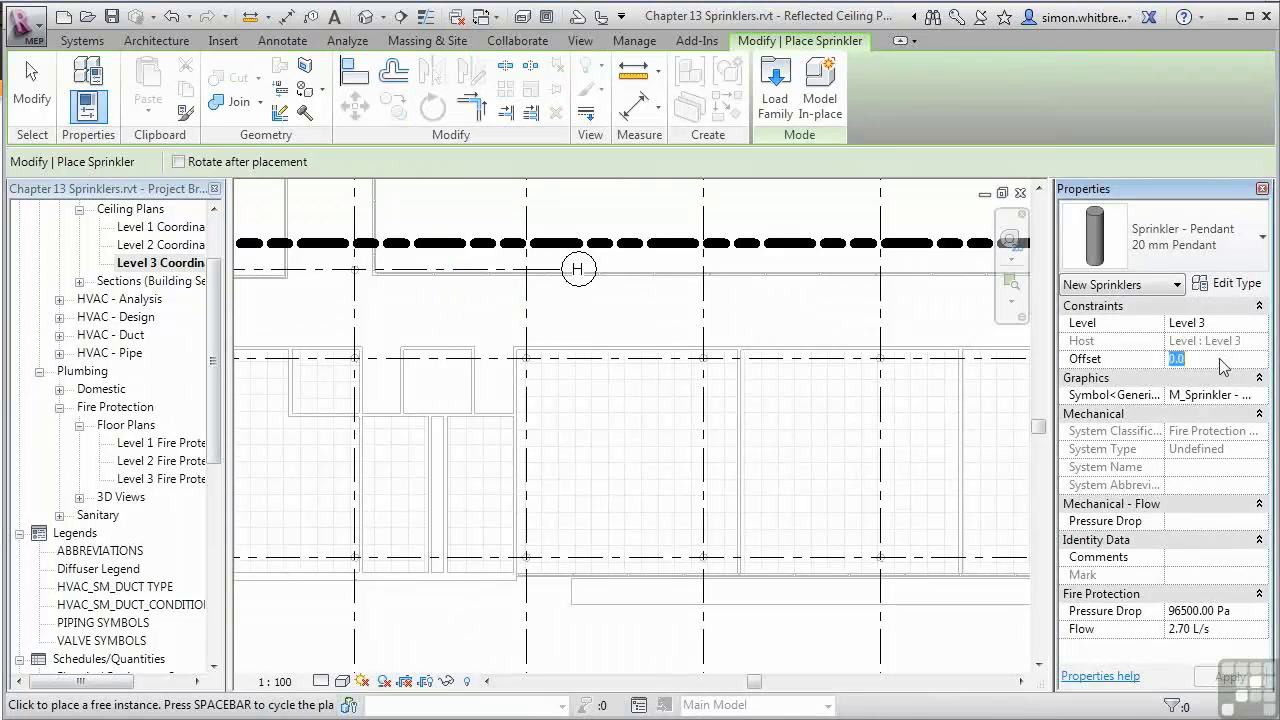
{"action": "type", "text": "2400"}
{"action": "key", "text": "Return"}
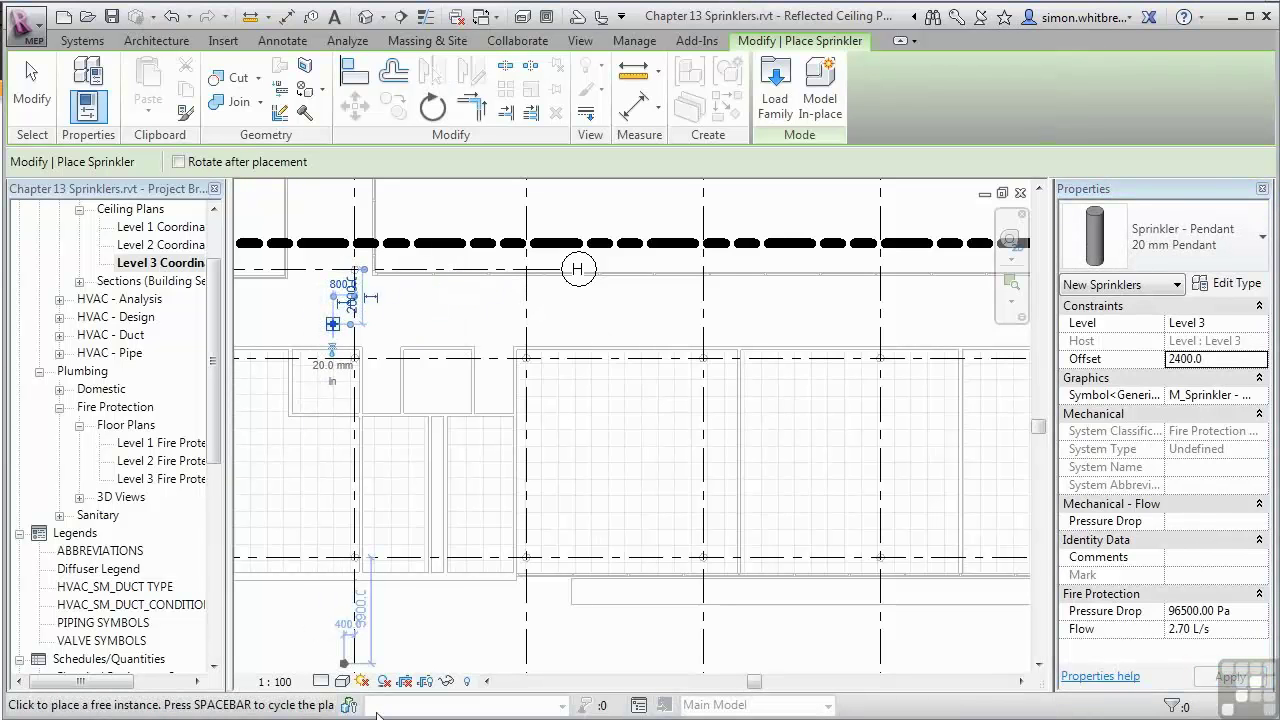
Draw a vertical section line through the sprinkler, creating Section 12.
{"action": "left_click", "coordinate": [31, 85]}
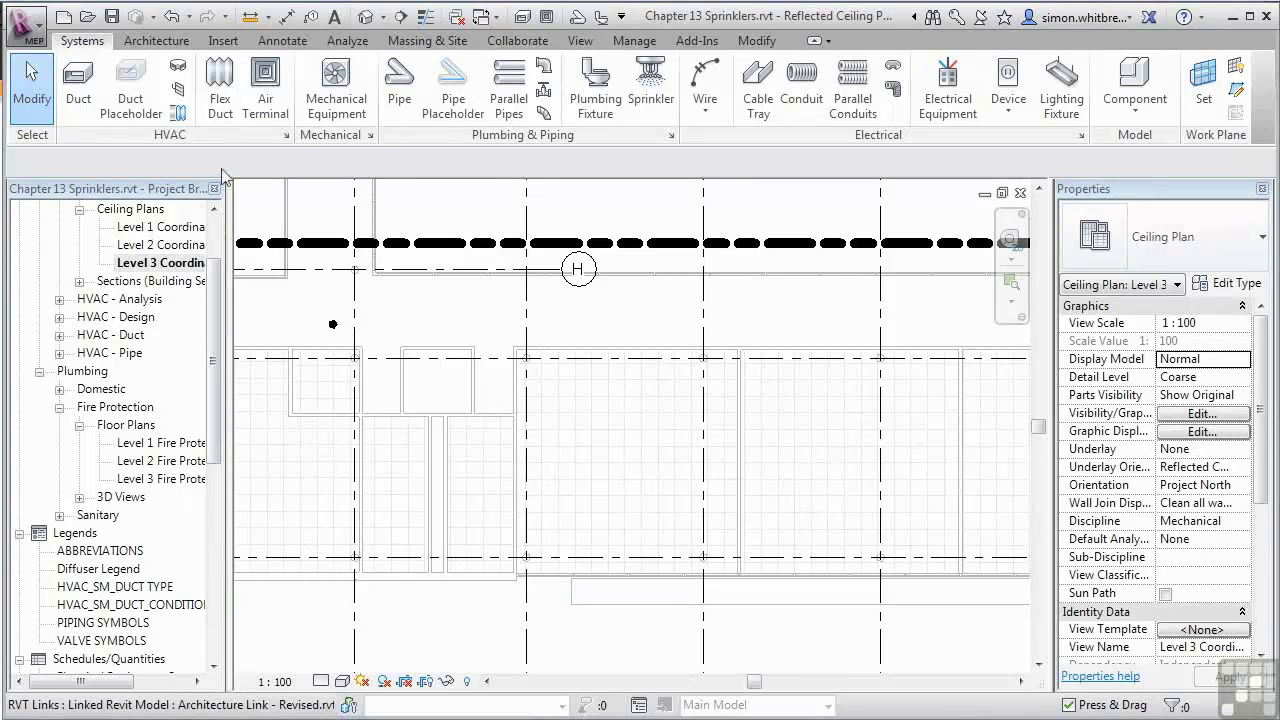
{"action": "left_click", "coordinate": [399, 16]}
{"action": "left_click", "coordinate": [313, 208]}
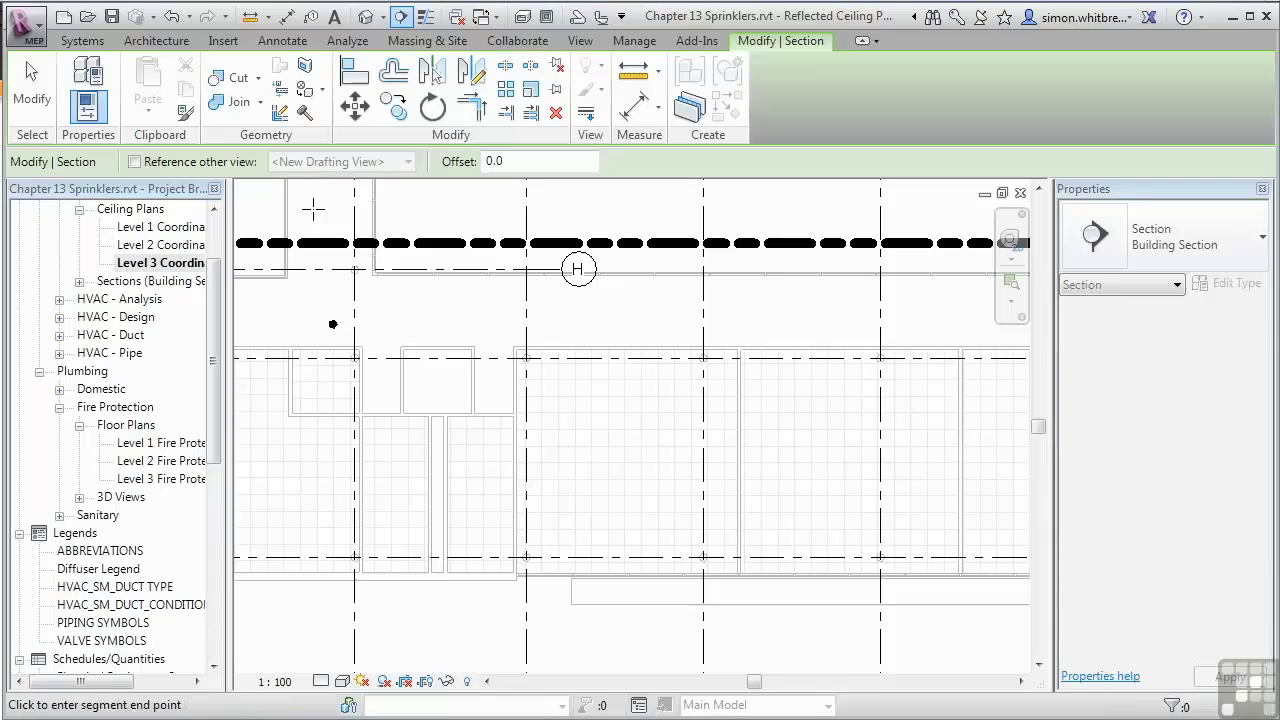
{"action": "left_click", "coordinate": [312, 622]}
{"action": "key", "text": "Escape"}
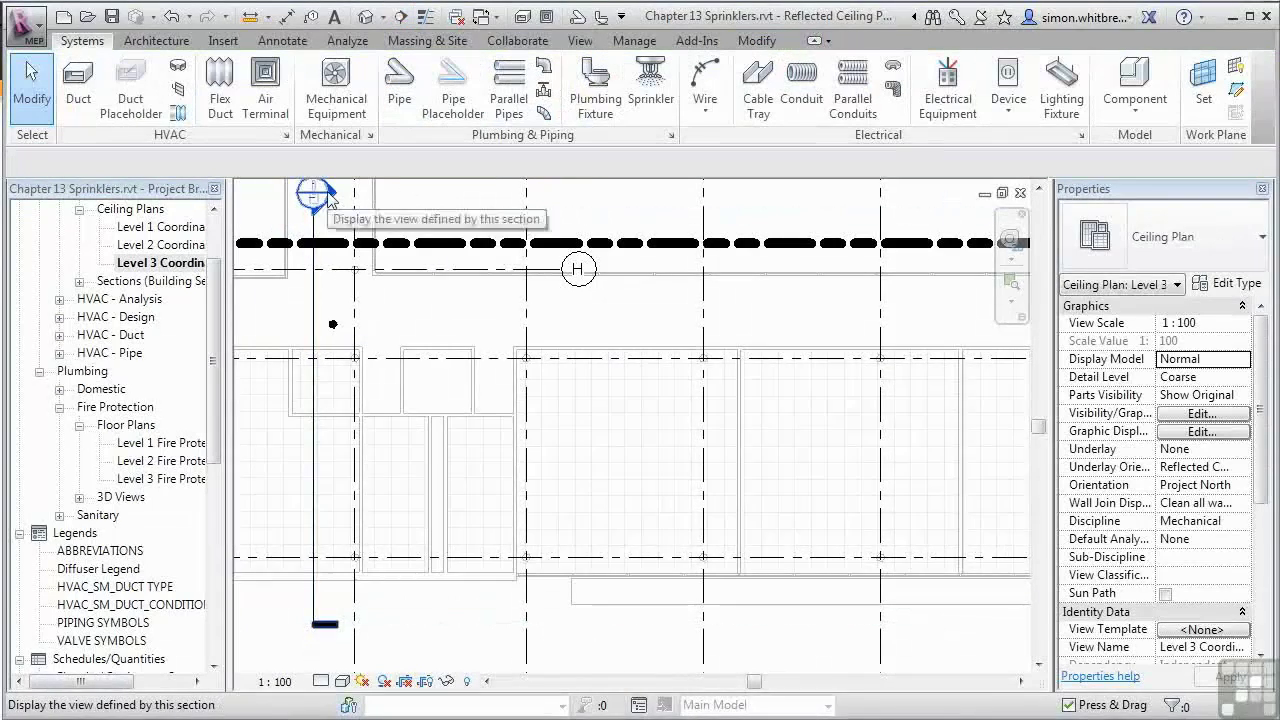
Open the Section 12 view and set its scale to 1:20.
{"action": "double_click", "coordinate": [318, 195]}
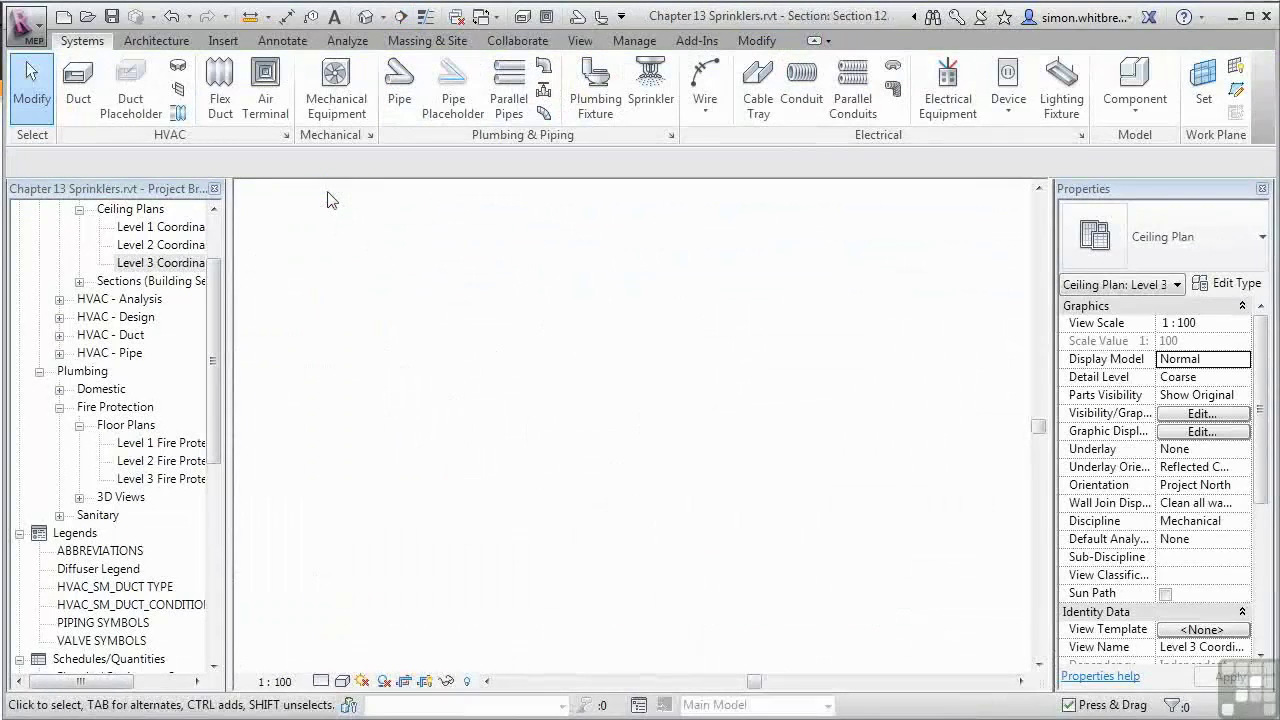
{"action": "left_click", "coordinate": [278, 682]}
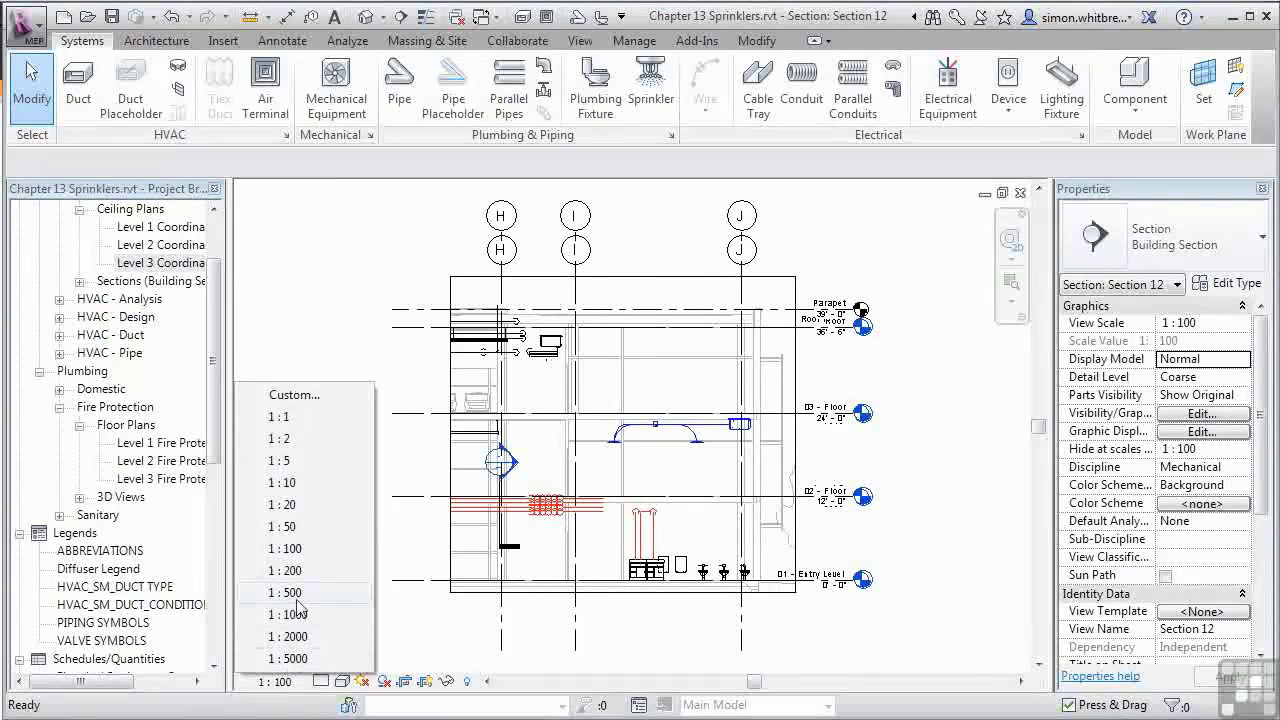
{"action": "left_click", "coordinate": [281, 504]}
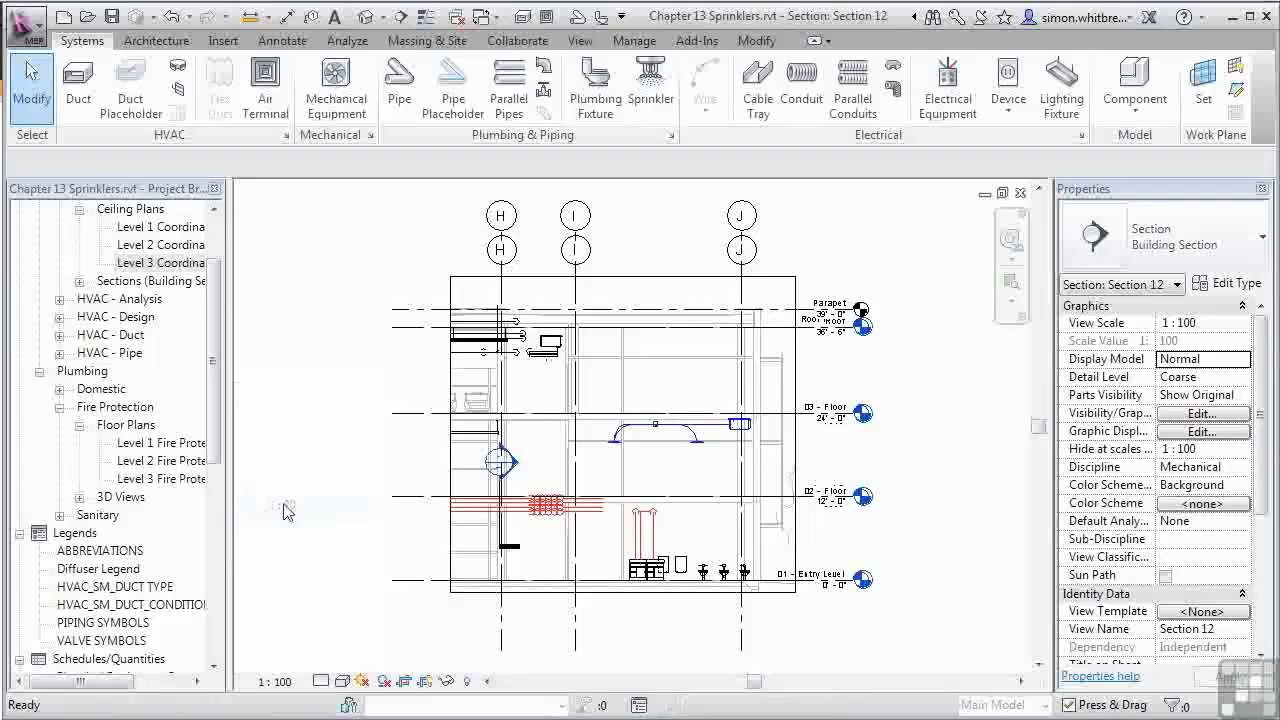
Crop the section to the upper floor by raising the bottom and lowering the top edge.
{"action": "left_click", "coordinate": [523, 634]}
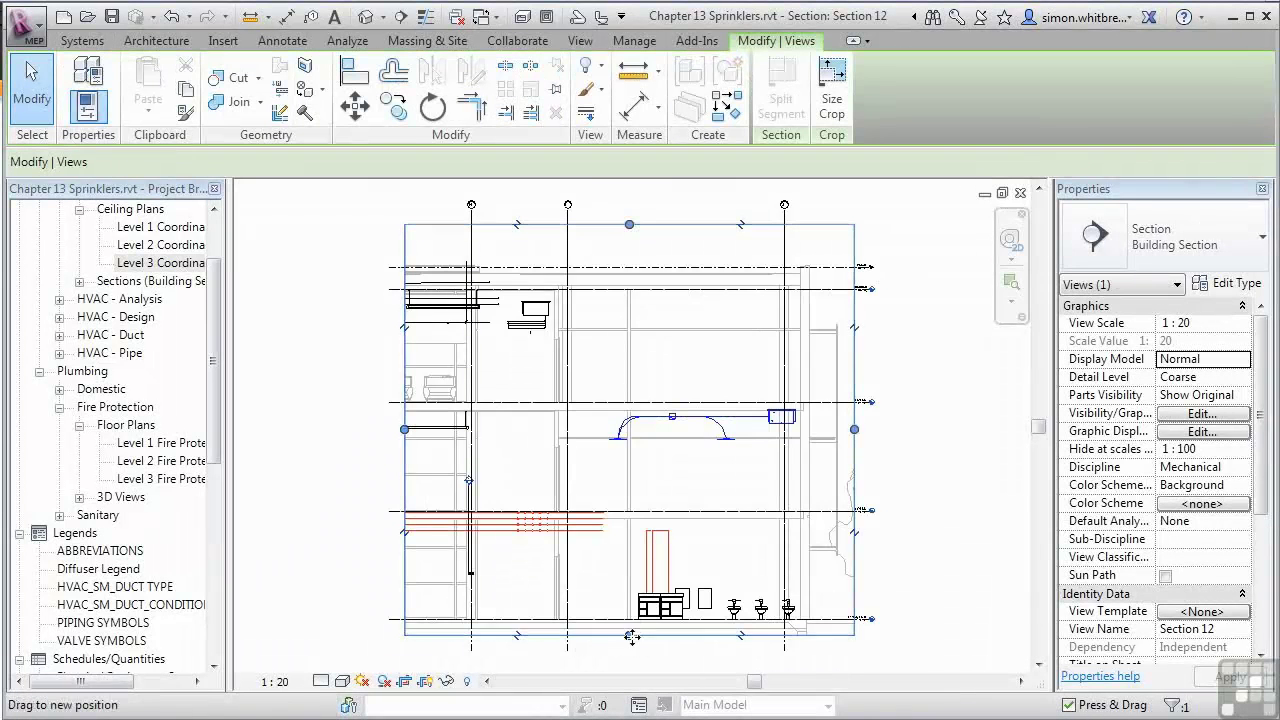
{"action": "left_click_drag", "start_coordinate": [618, 507], "coordinate": [629, 410]}
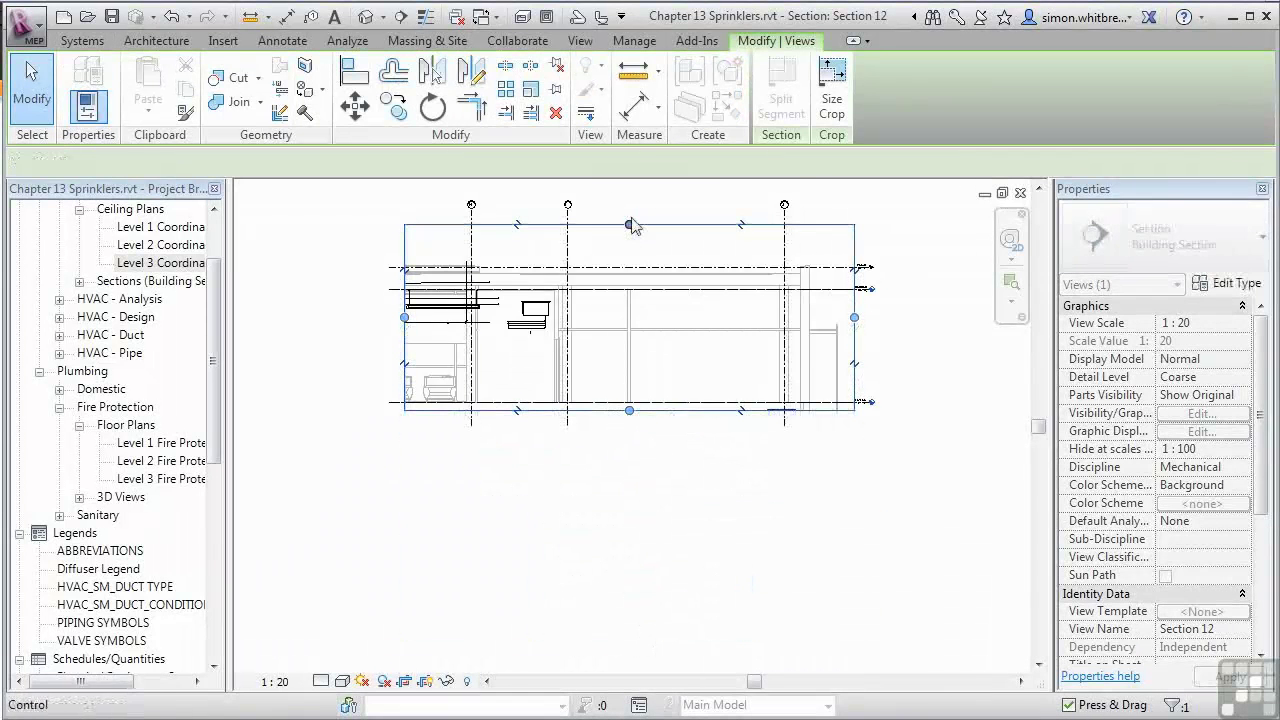
{"action": "left_click_drag", "start_coordinate": [629, 224], "coordinate": [629, 275]}
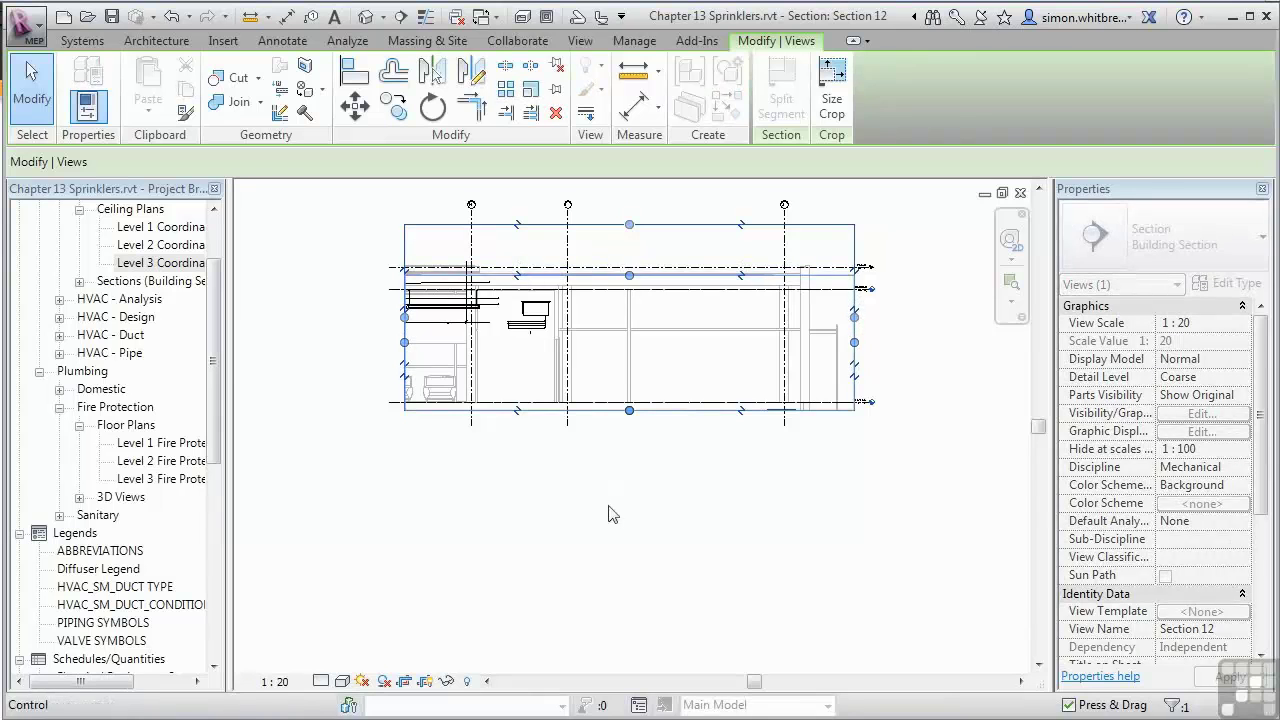
{"action": "scroll", "coordinate": [508, 345], "scroll_direction": "up", "scroll_amount": 5}
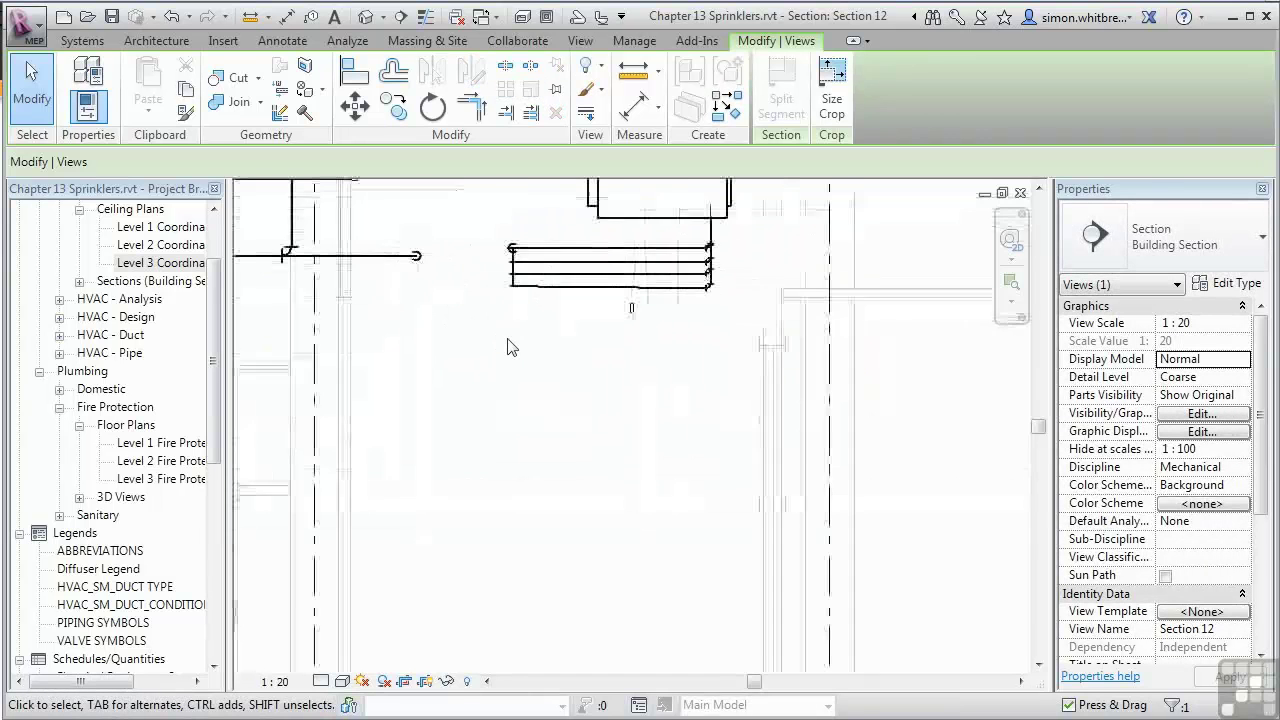
{"action": "left_click", "coordinate": [631, 308]}
{"action": "scroll", "coordinate": [633, 312], "scroll_direction": "up", "scroll_amount": 5}
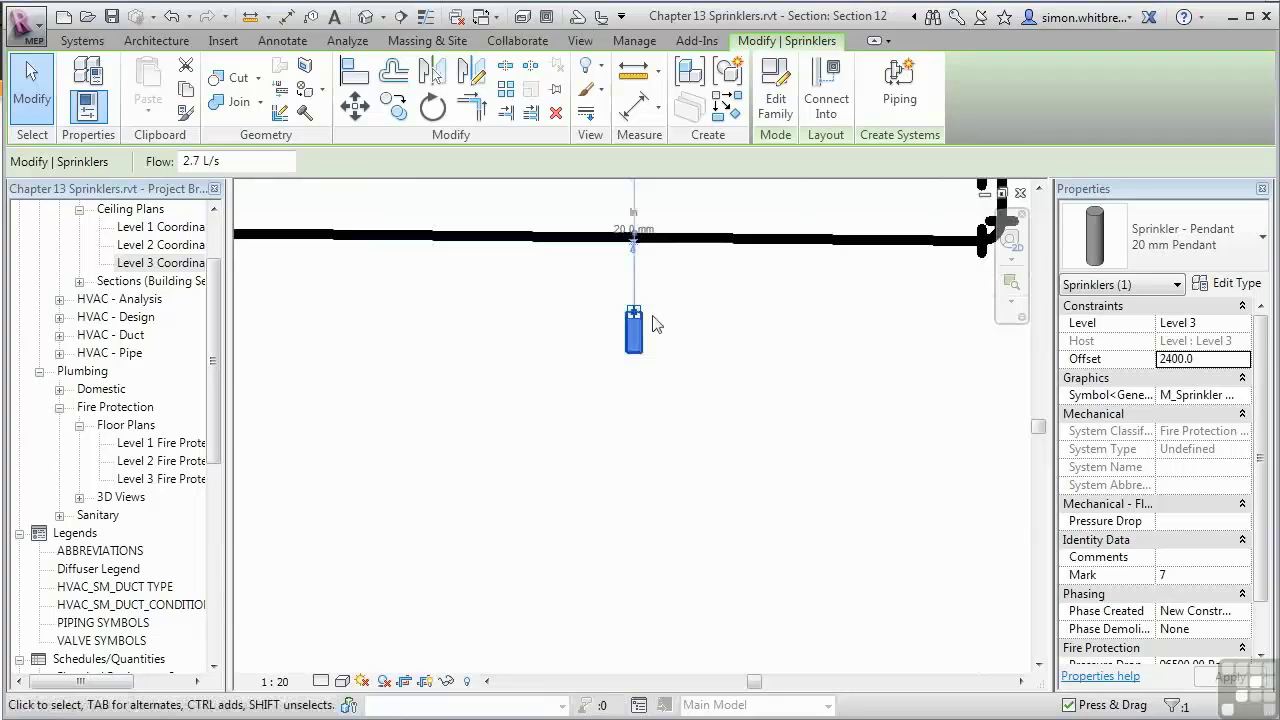
{"action": "scroll", "coordinate": [658, 325], "scroll_direction": "down", "scroll_amount": 4}
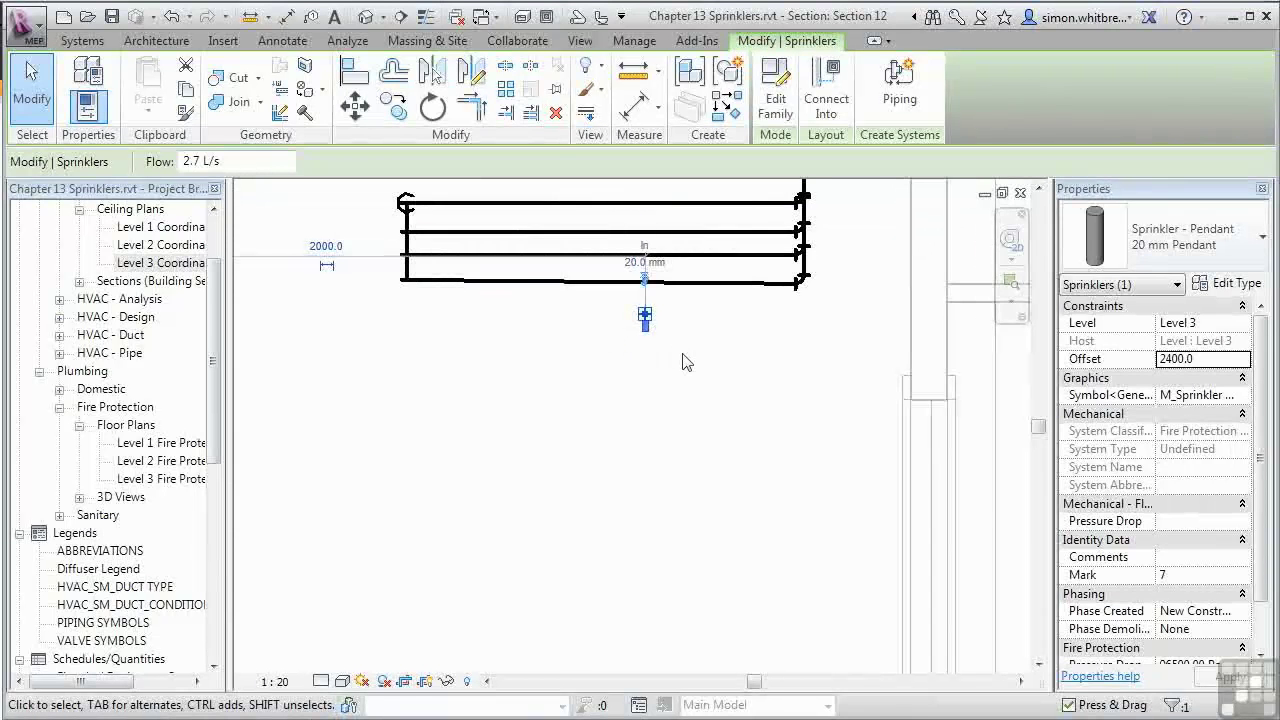
{"action": "scroll", "coordinate": [681, 364], "scroll_direction": "down", "scroll_amount": 3}
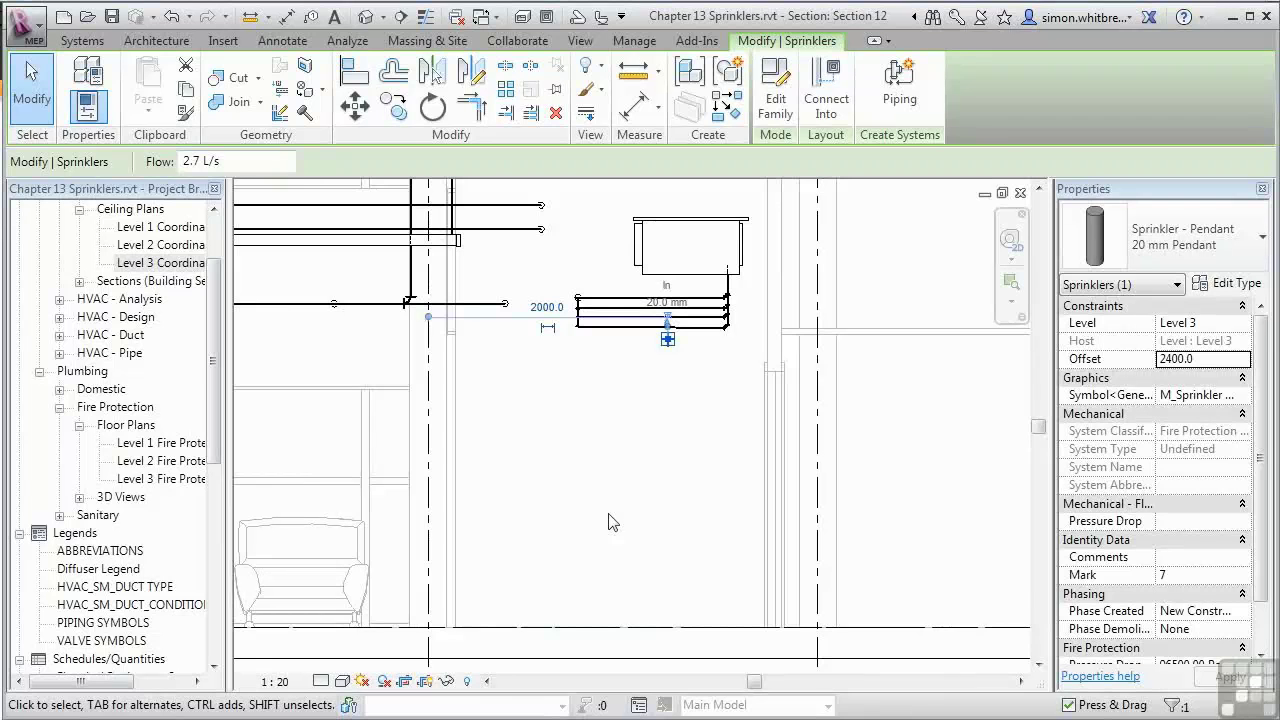
Open the Level 3 Coordination plan and array the sprinkler into 8 copies spaced 4500 apart.
{"action": "left_click", "coordinate": [140, 264]}
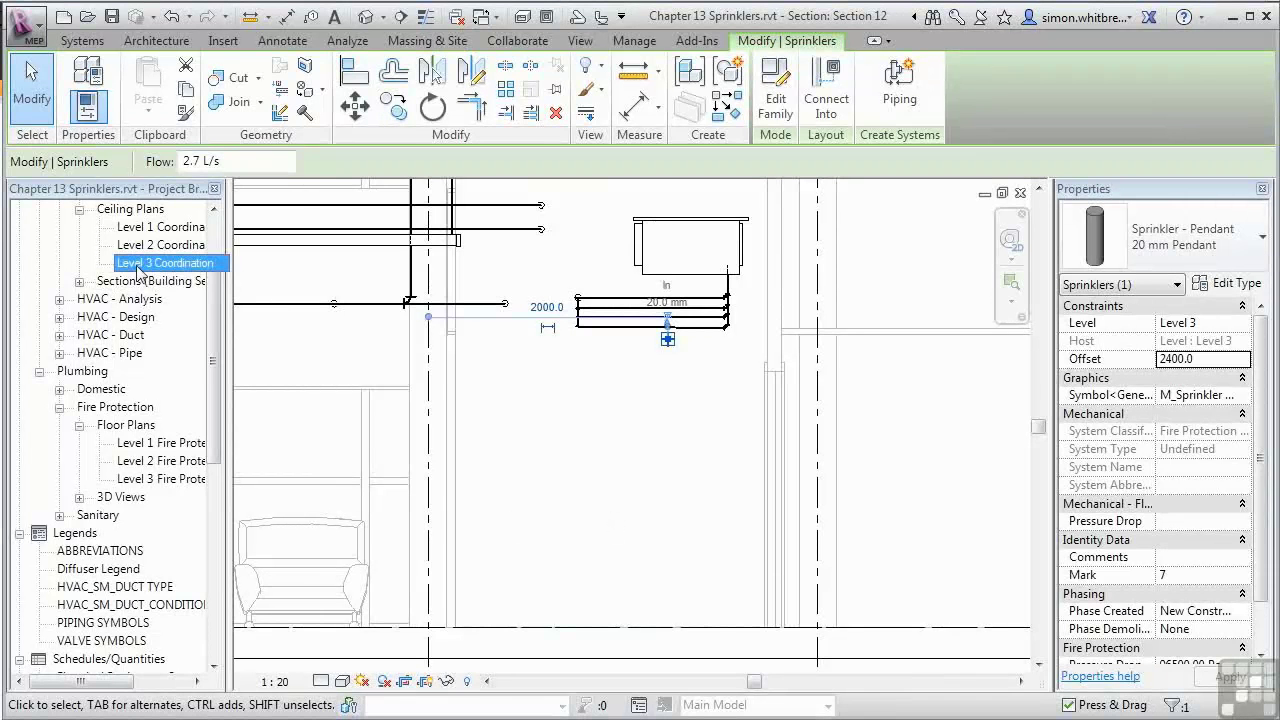
{"action": "double_click", "coordinate": [140, 264]}
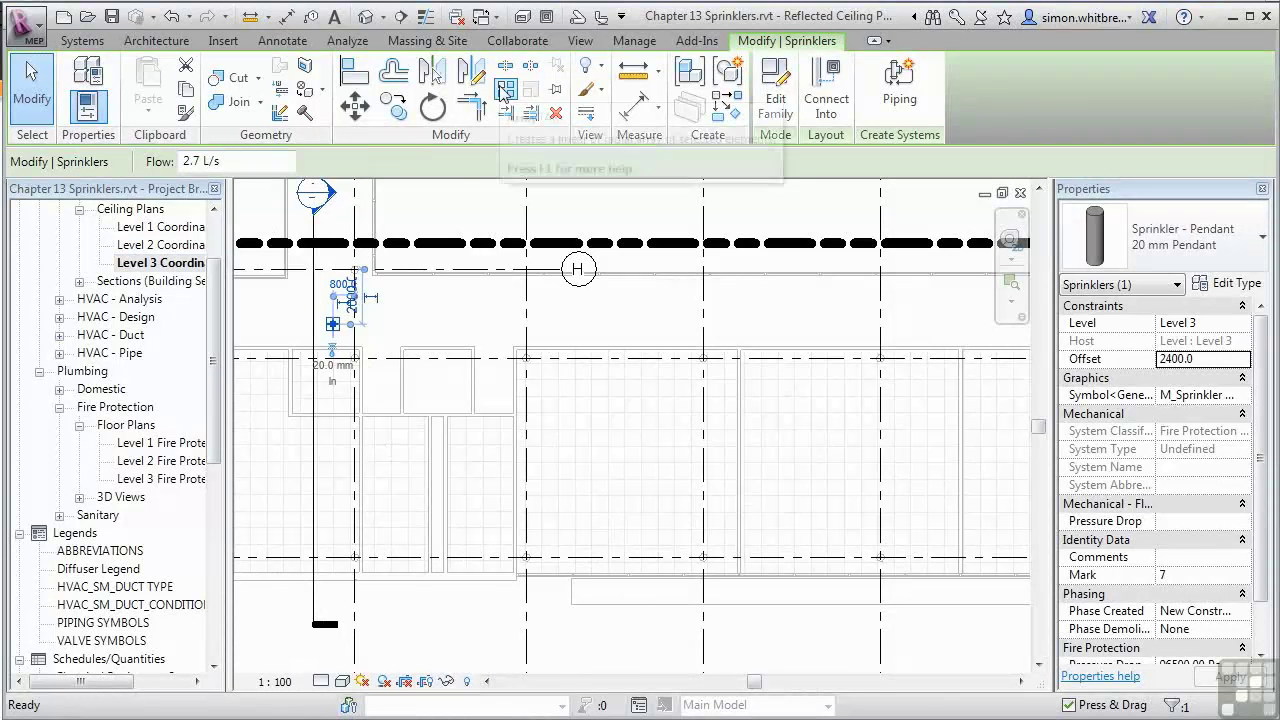
{"action": "left_click", "coordinate": [504, 90]}
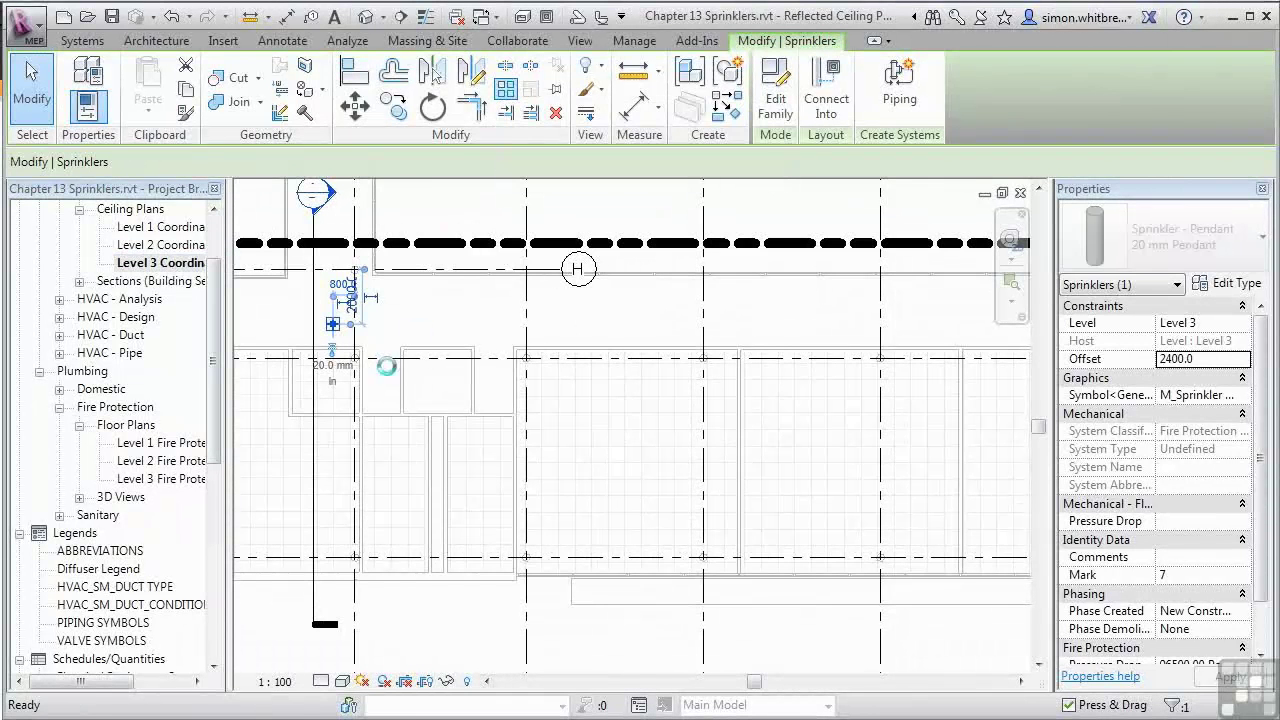
{"action": "scroll", "coordinate": [288, 342], "scroll_direction": "down", "scroll_amount": 4}
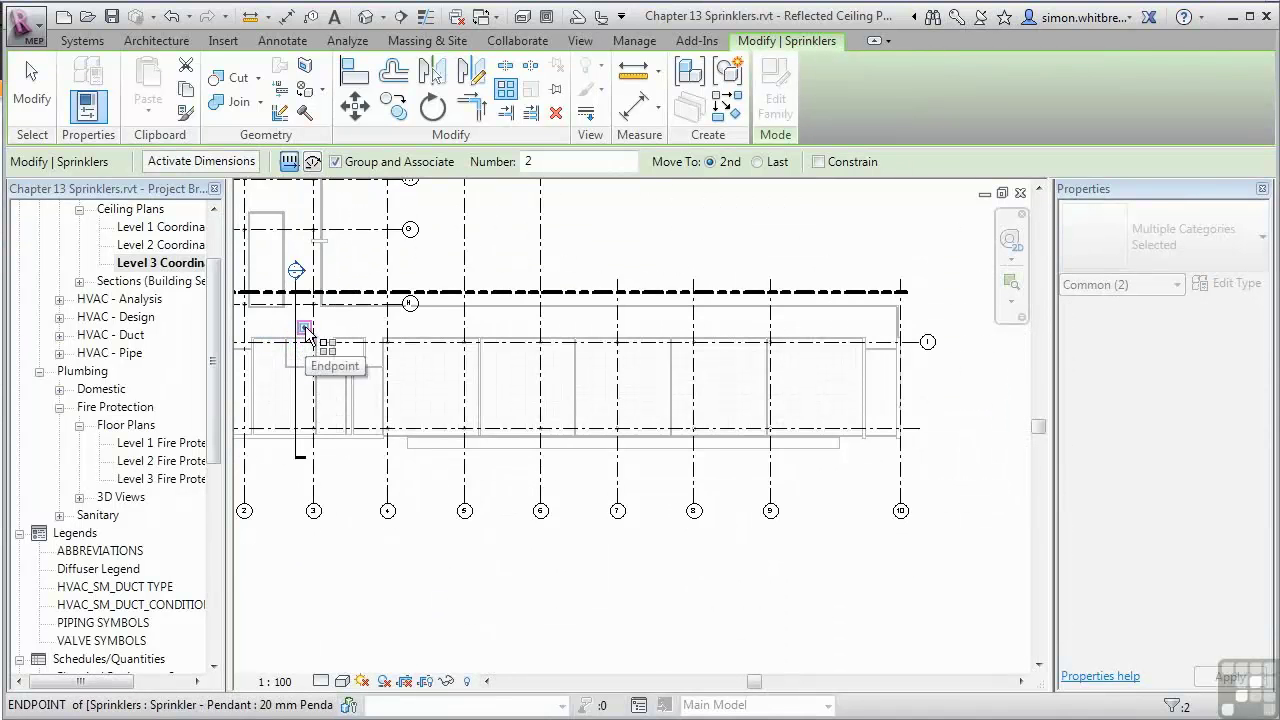
{"action": "left_click", "coordinate": [306, 333]}
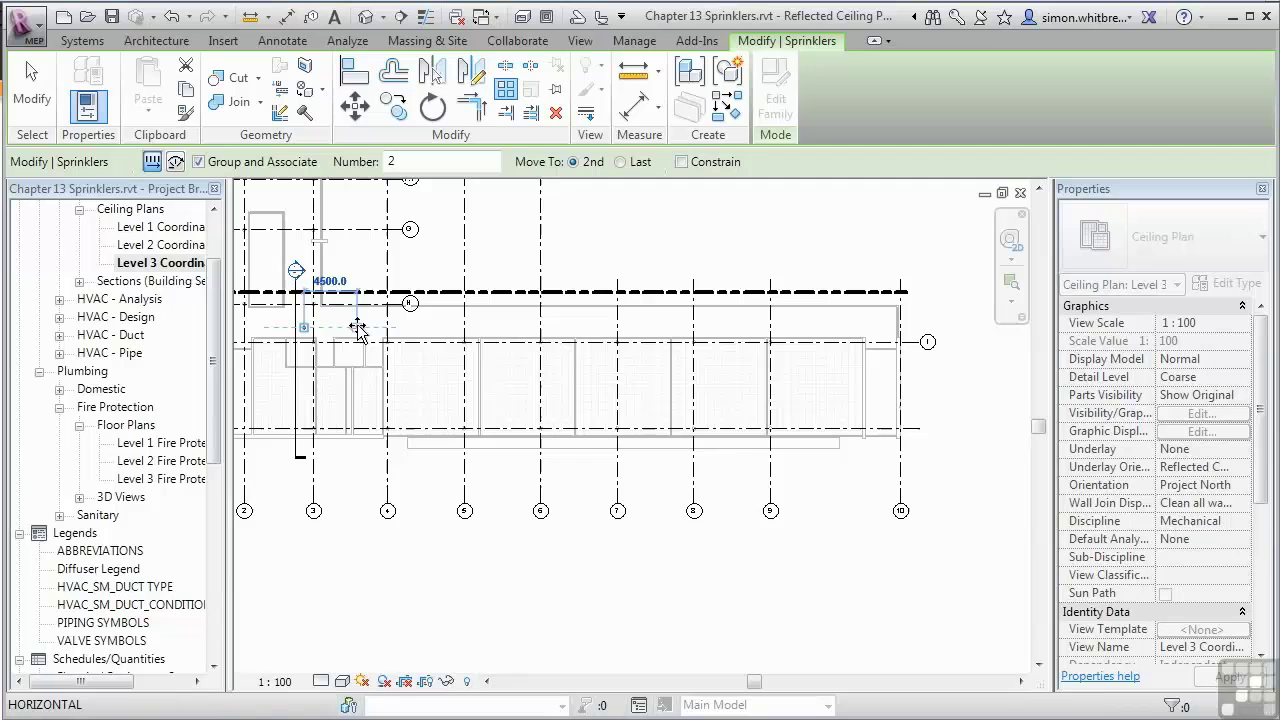
{"action": "type", "text": "4500"}
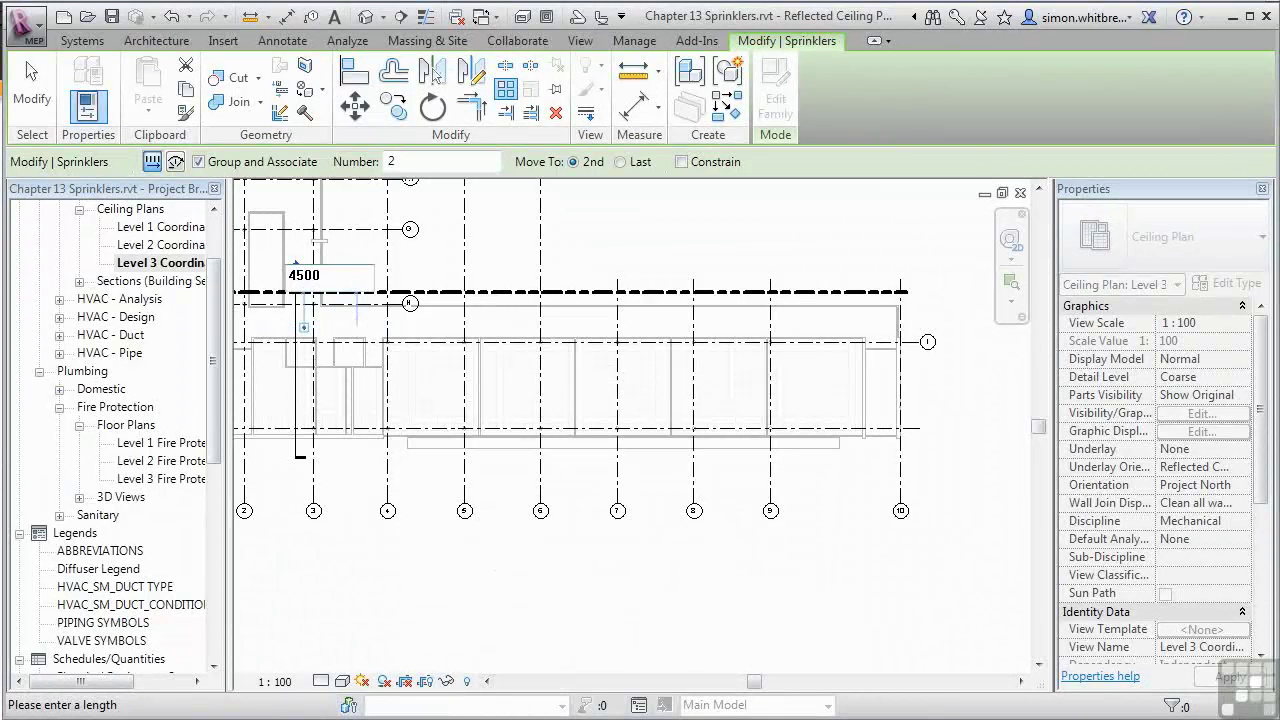
{"action": "key", "text": "Return"}
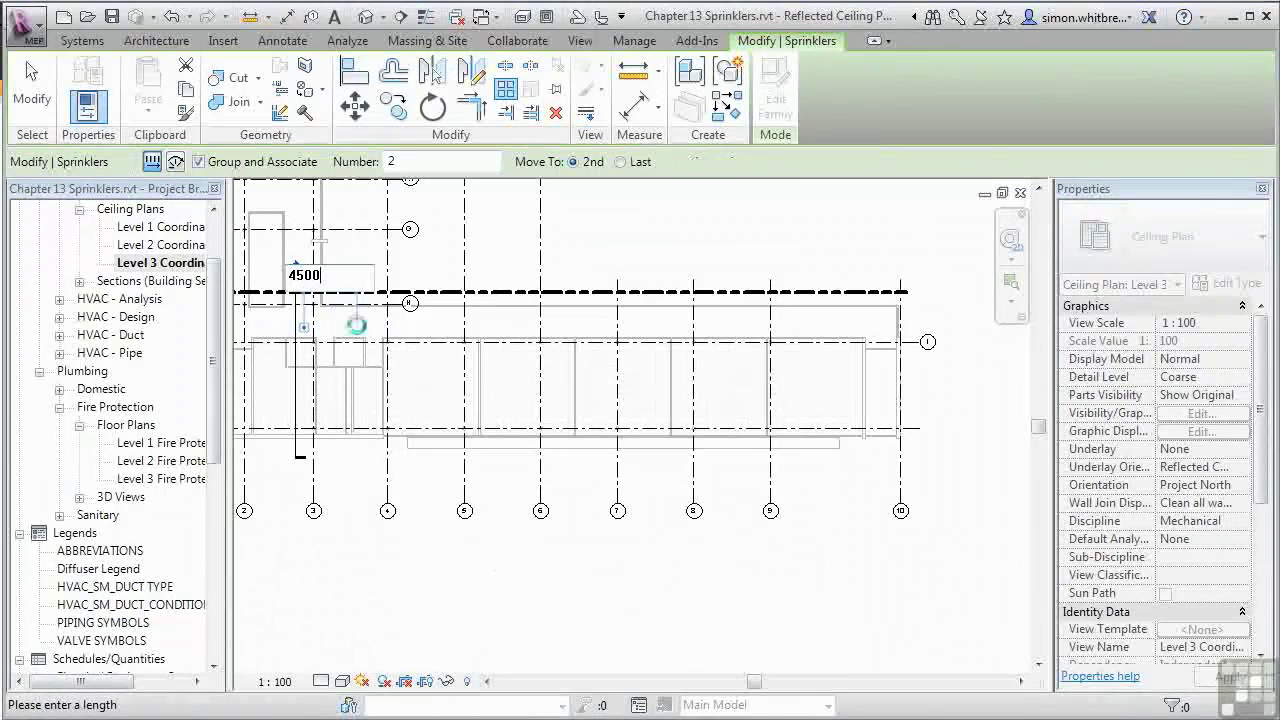
{"action": "type", "text": "8"}
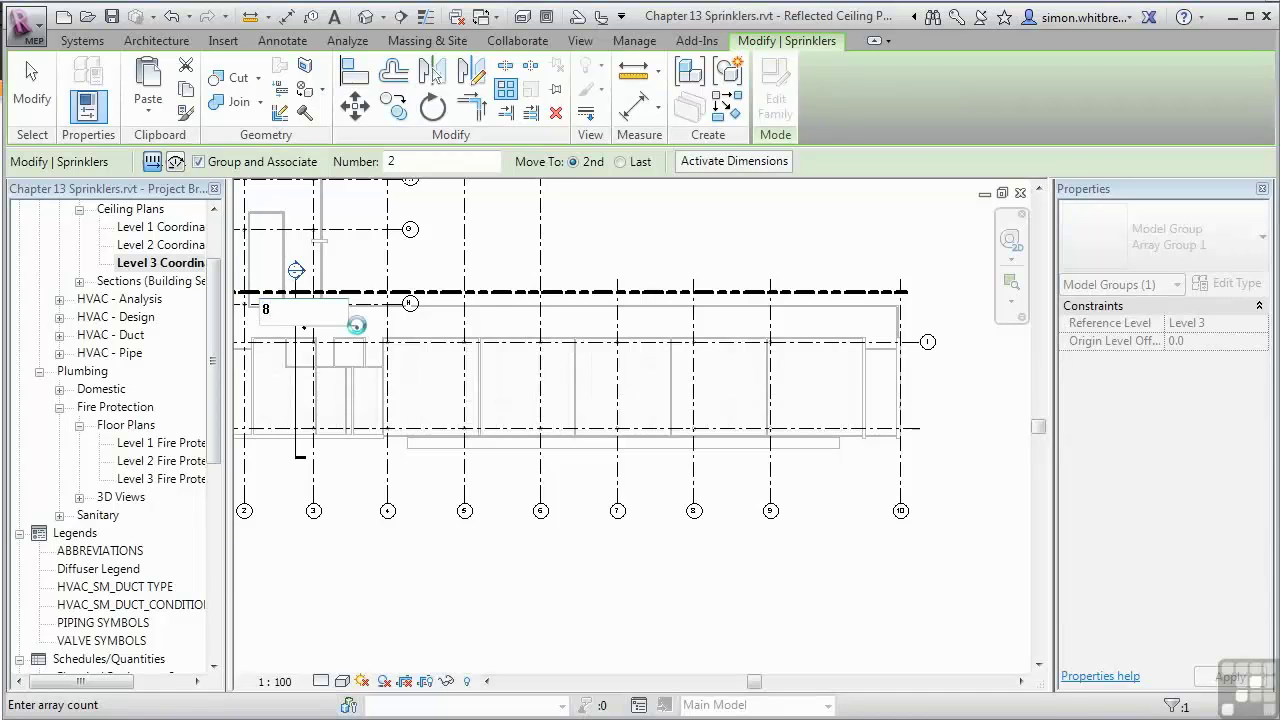
{"action": "key", "text": "Return"}
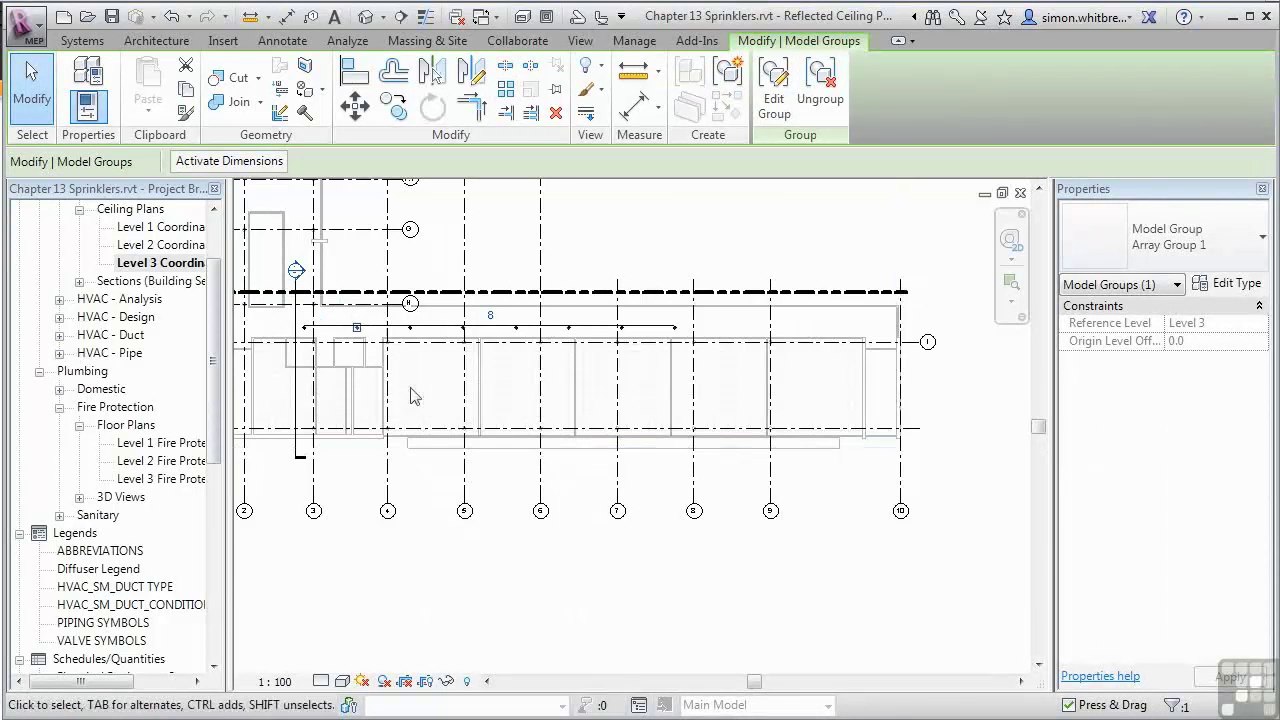
Change the corridor array count to 12, then to 11.
{"action": "left_click", "coordinate": [491, 318]}
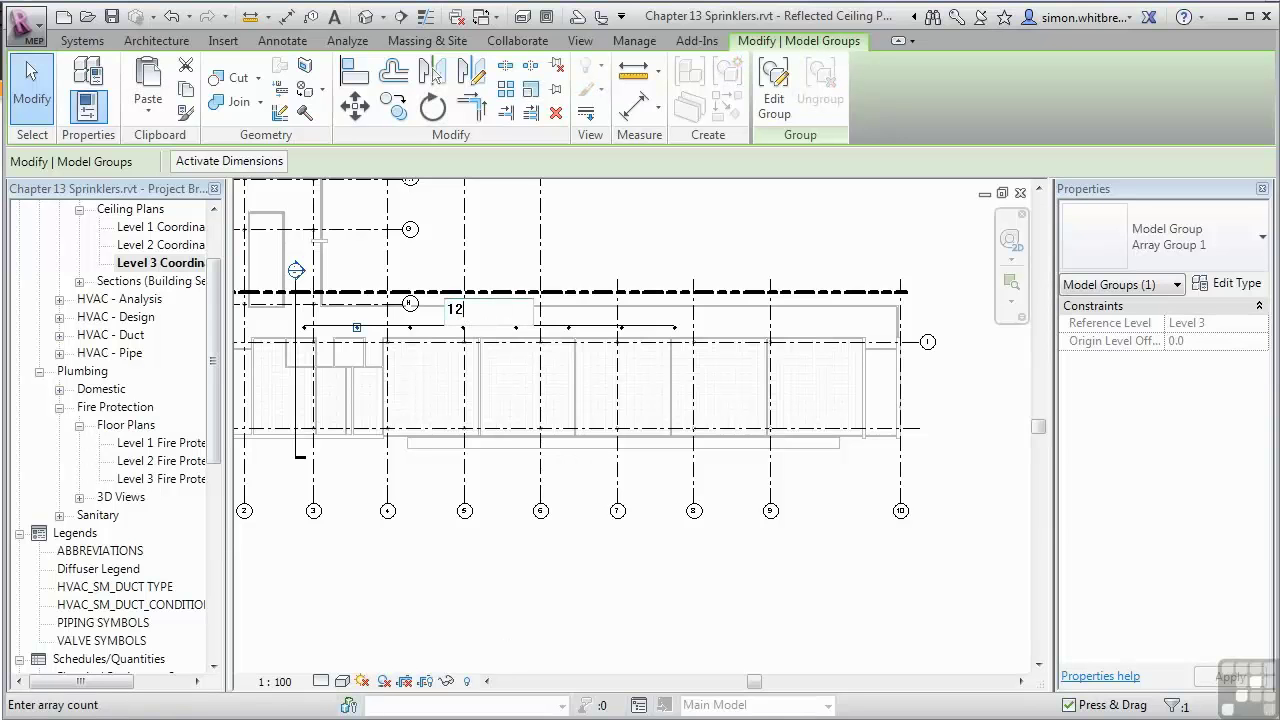
{"action": "type", "text": "12"}
{"action": "key", "text": "Return"}
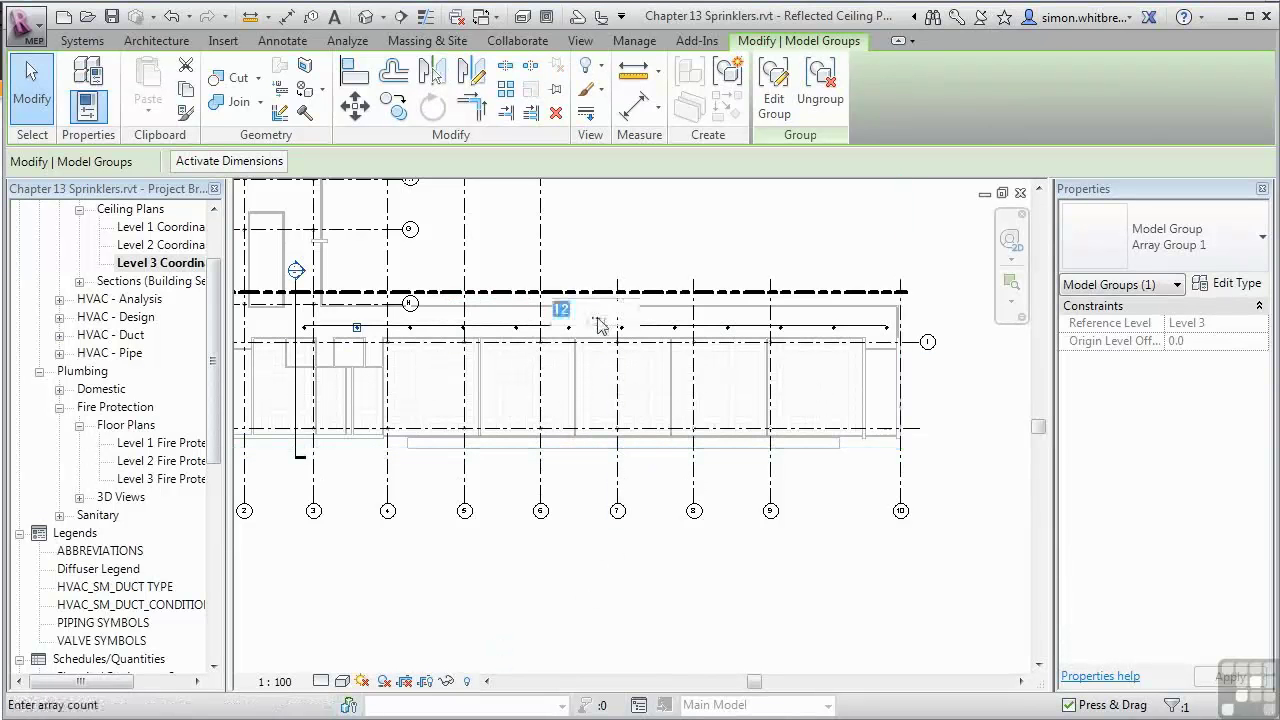
{"action": "type", "text": "1"}
{"action": "key", "text": "Return"}
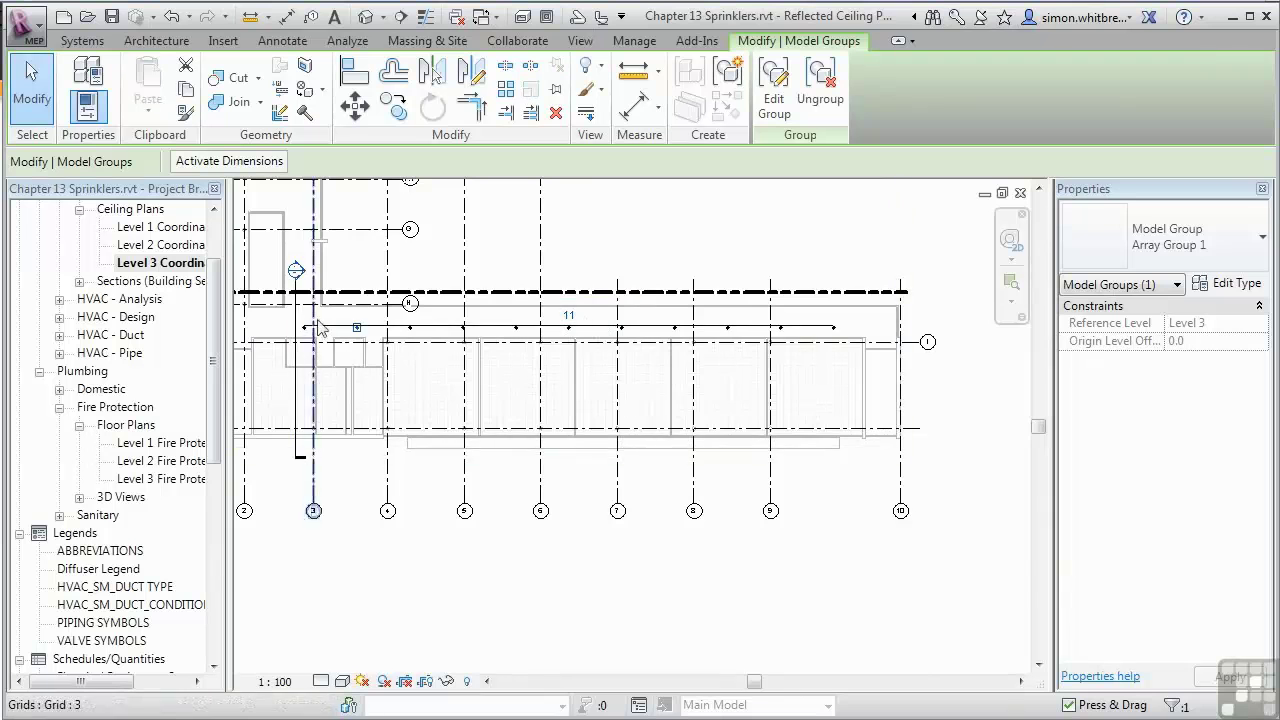
Move the first corridor sprinkler 500 along the corridor.
{"action": "scroll", "coordinate": [325, 335], "scroll_direction": "up", "scroll_amount": 3}
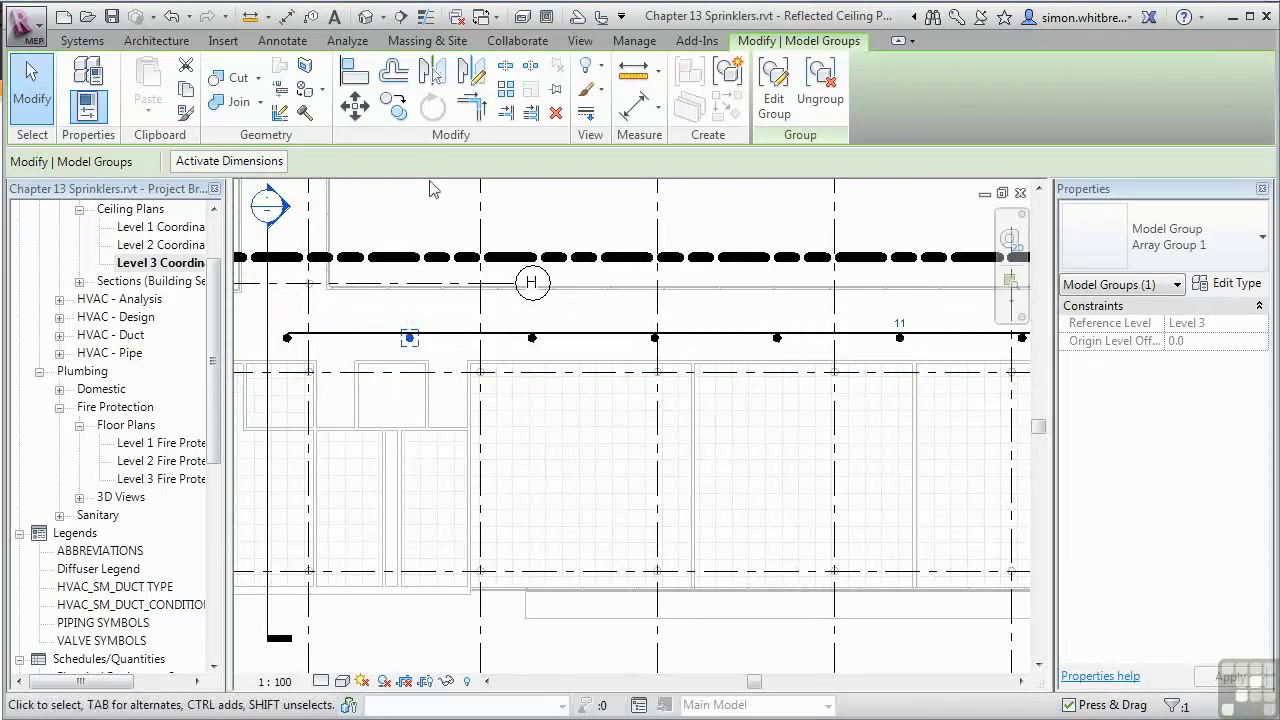
{"action": "left_click", "coordinate": [354, 106]}
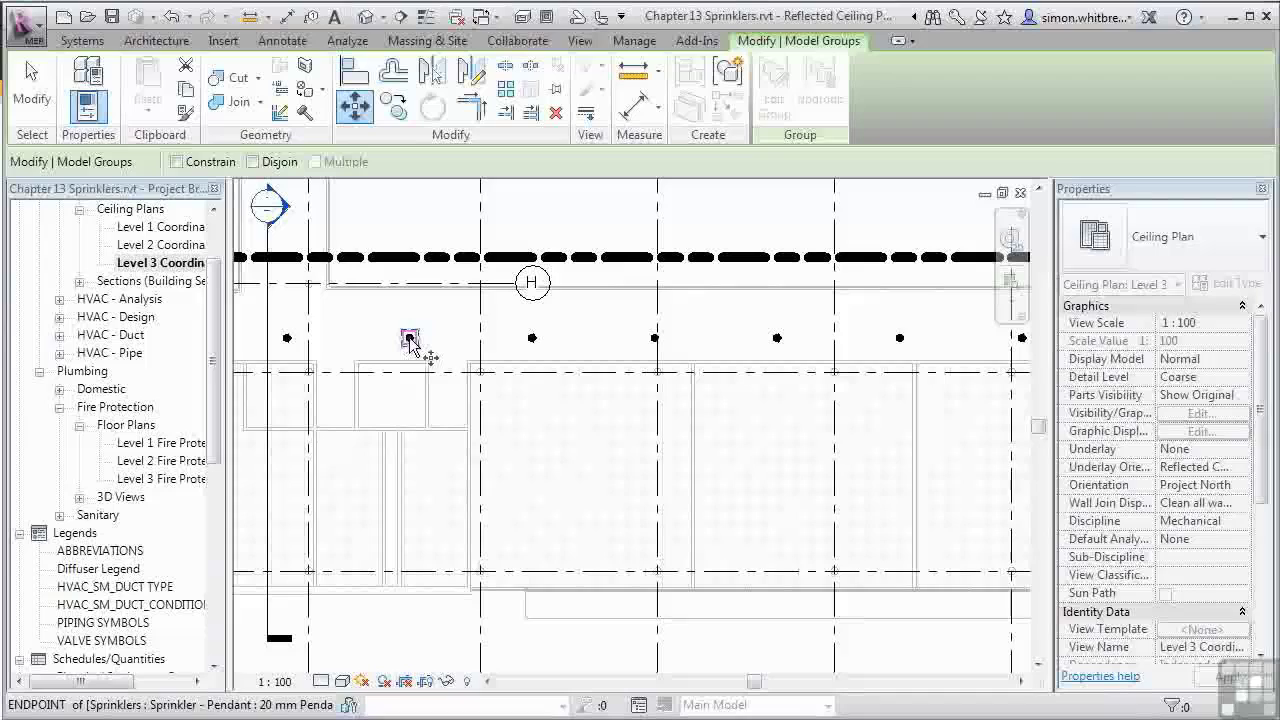
{"action": "left_click", "coordinate": [409, 338]}
{"action": "type", "text": "5"}
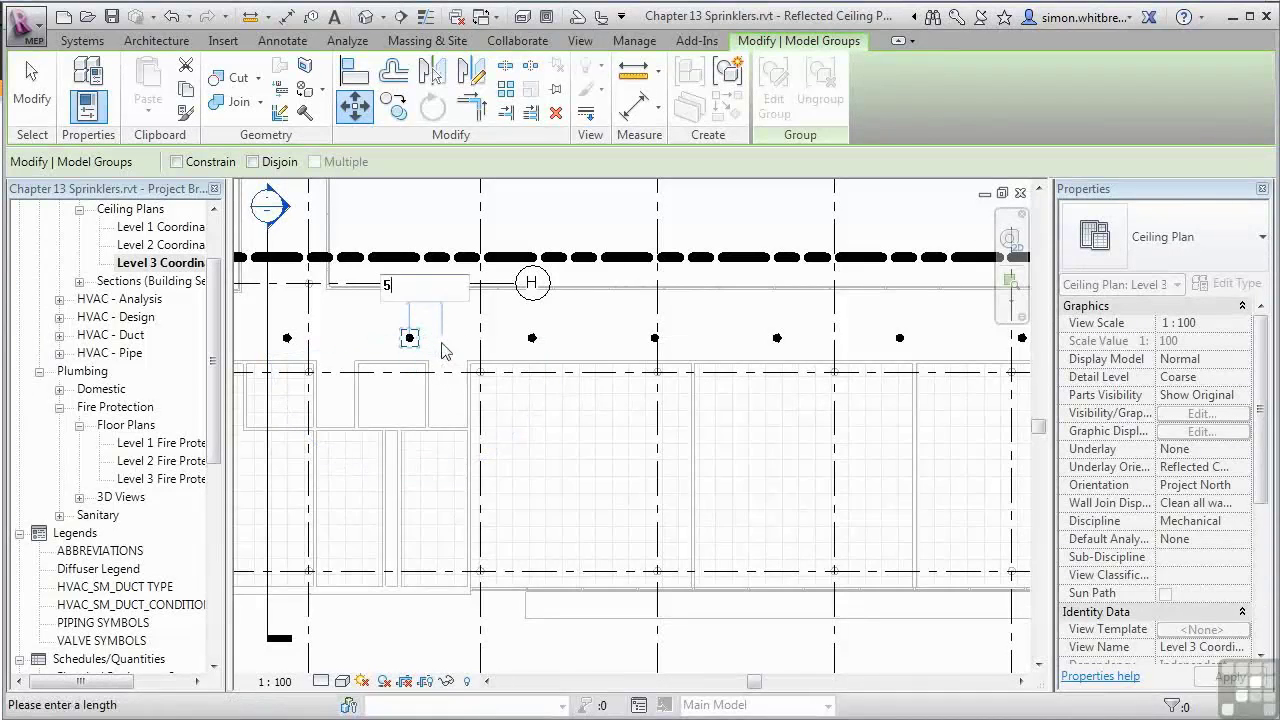
{"action": "type", "text": "00"}
{"action": "key", "text": "Return"}
{"action": "scroll", "coordinate": [423, 337], "scroll_direction": "down", "scroll_amount": 4}
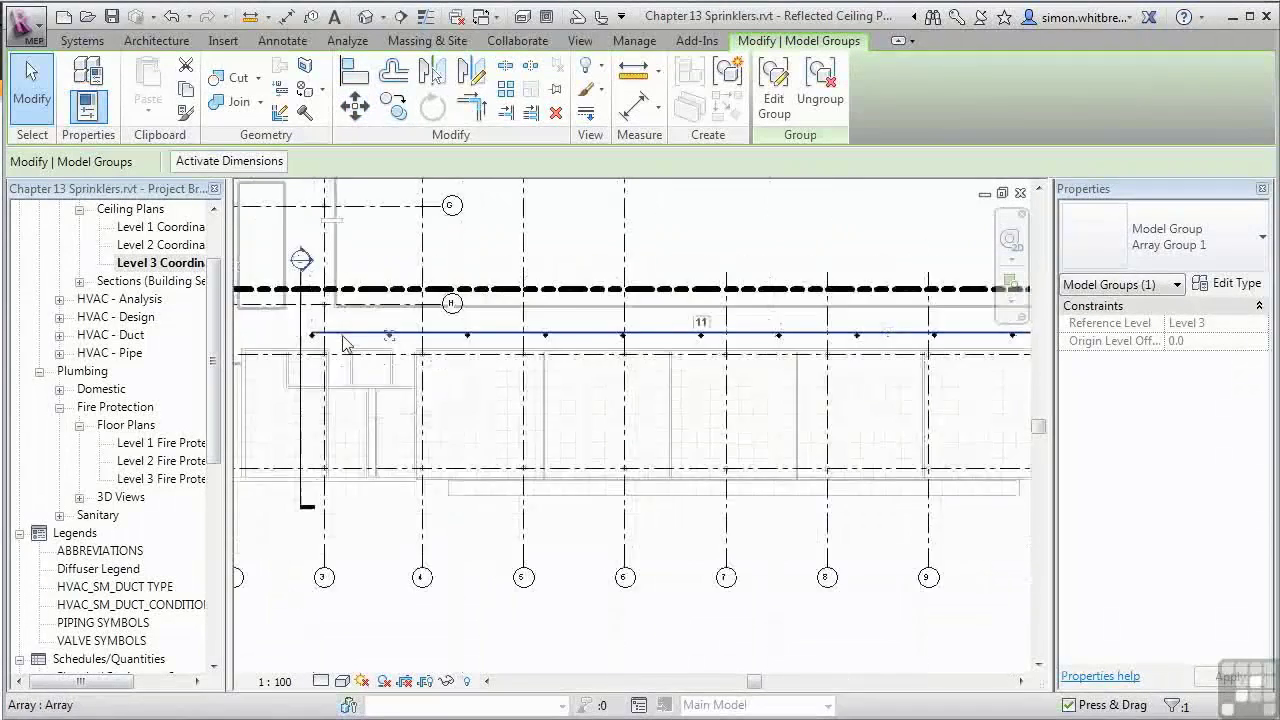
{"action": "scroll", "coordinate": [345, 345], "scroll_direction": "up", "scroll_amount": 3}
{"action": "left_click", "coordinate": [349, 349]}
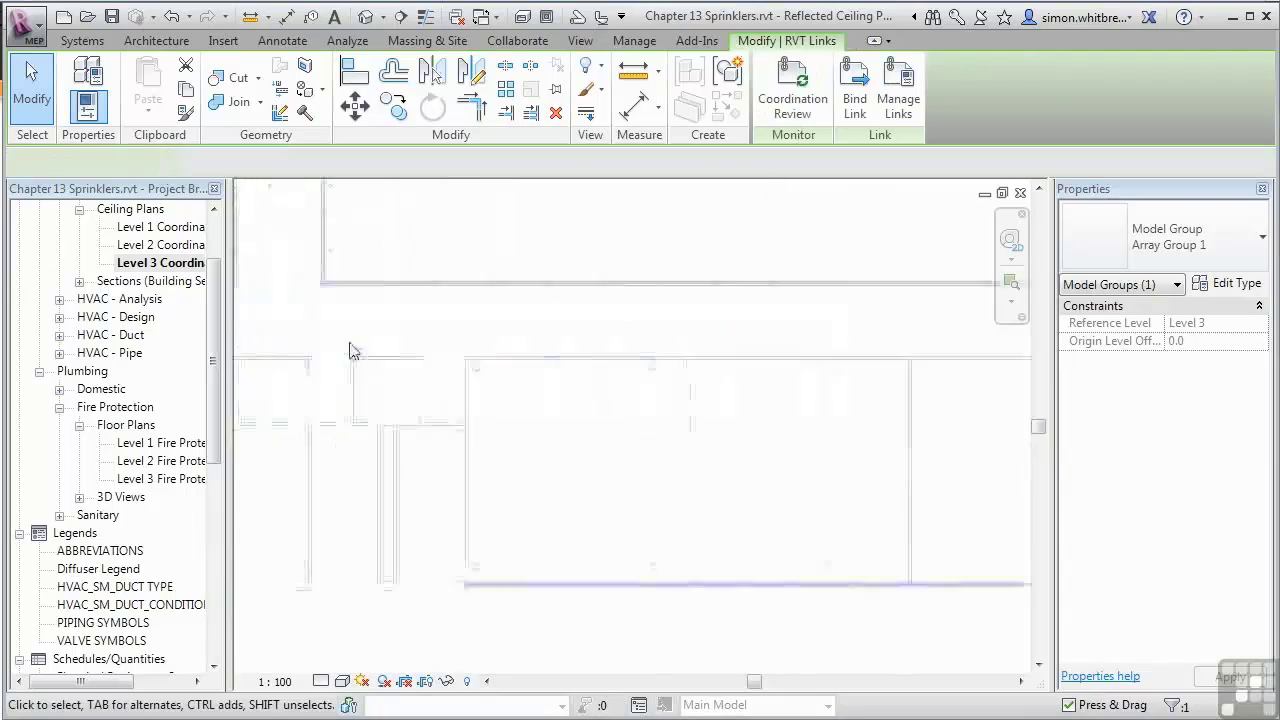
{"action": "key", "text": "Escape"}
Set the corridor sprinkler array count to 10.
{"action": "scroll", "coordinate": [408, 431], "scroll_direction": "up", "scroll_amount": 2}
{"action": "scroll", "coordinate": [400, 432], "scroll_direction": "down", "scroll_amount": 2}
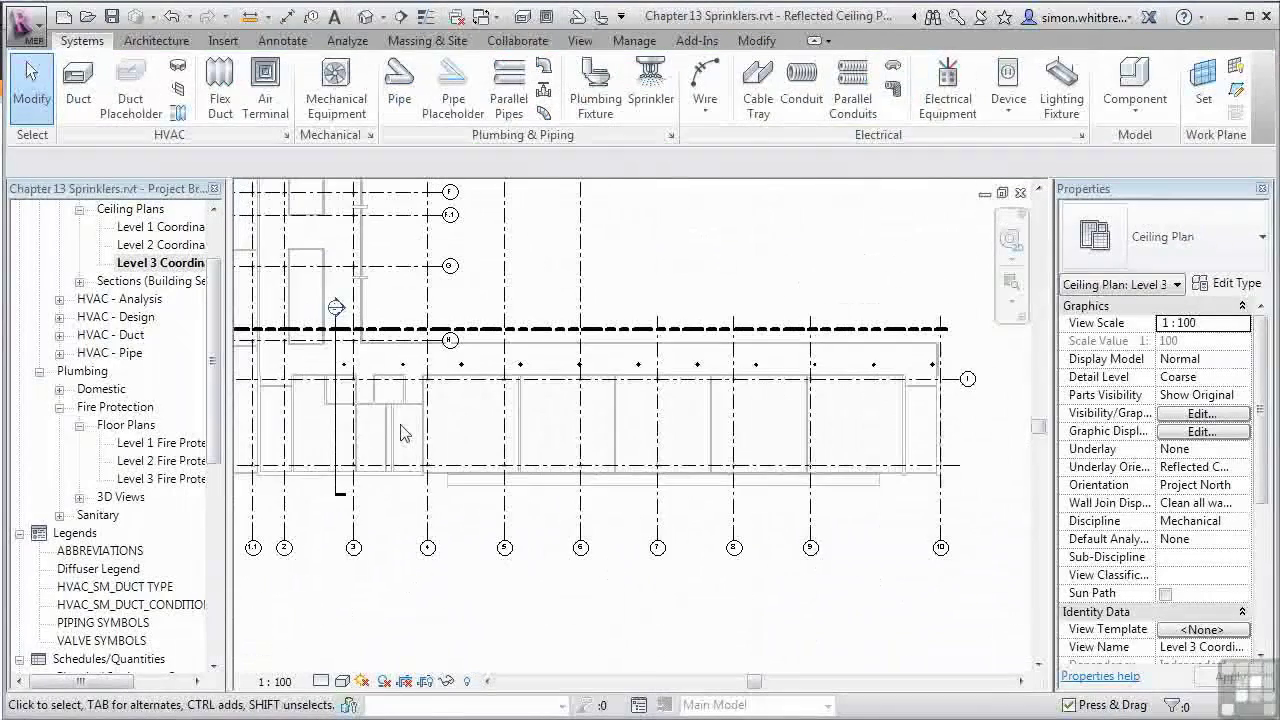
{"action": "left_click", "coordinate": [648, 362]}
{"action": "left_click", "coordinate": [639, 353]}
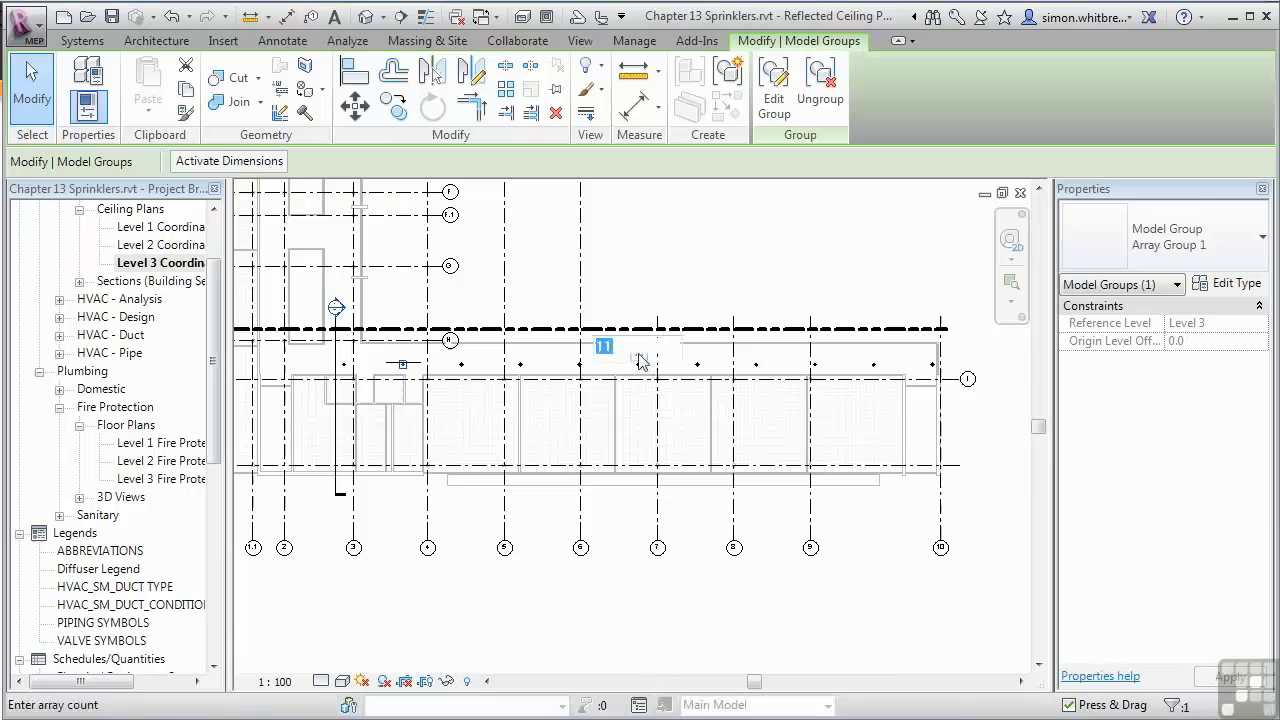
{"action": "type", "text": "10"}
{"action": "key", "text": "Return"}
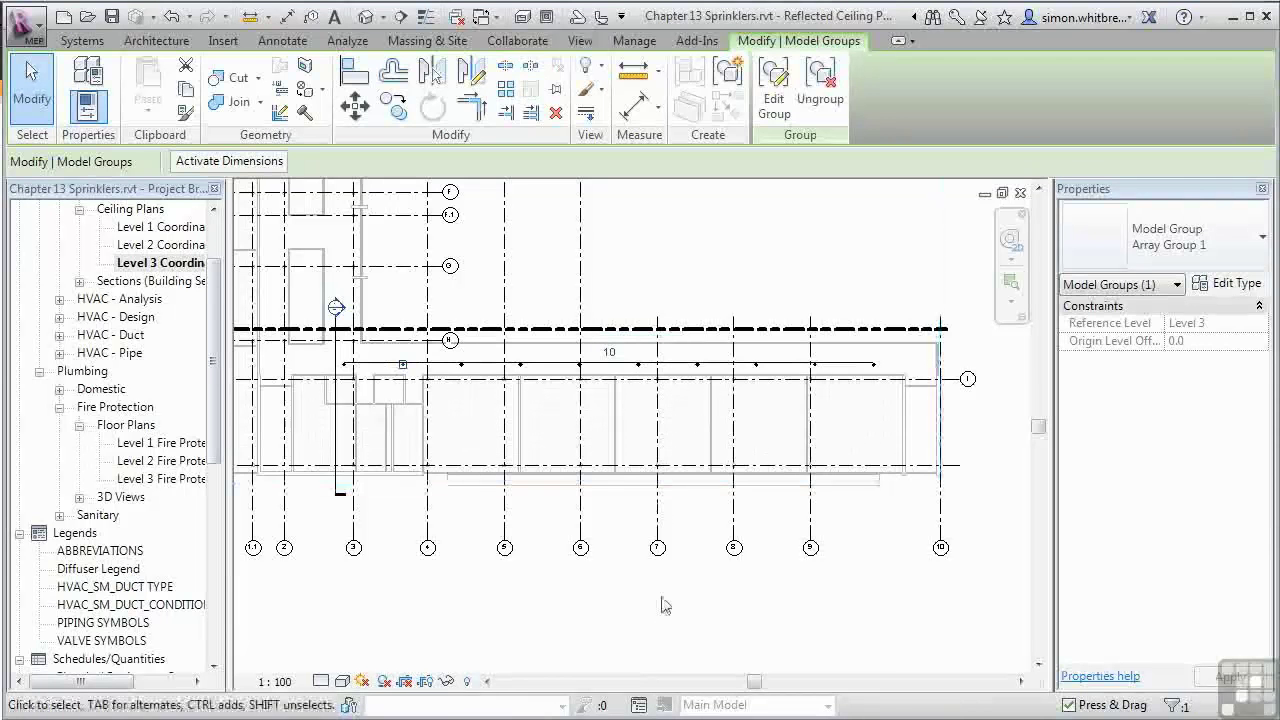
Zoom to the office and start placing sprinklers with the Sprinkler - Pendant - Hosted 20 mm Pendant type.
{"action": "left_click", "coordinate": [588, 615]}
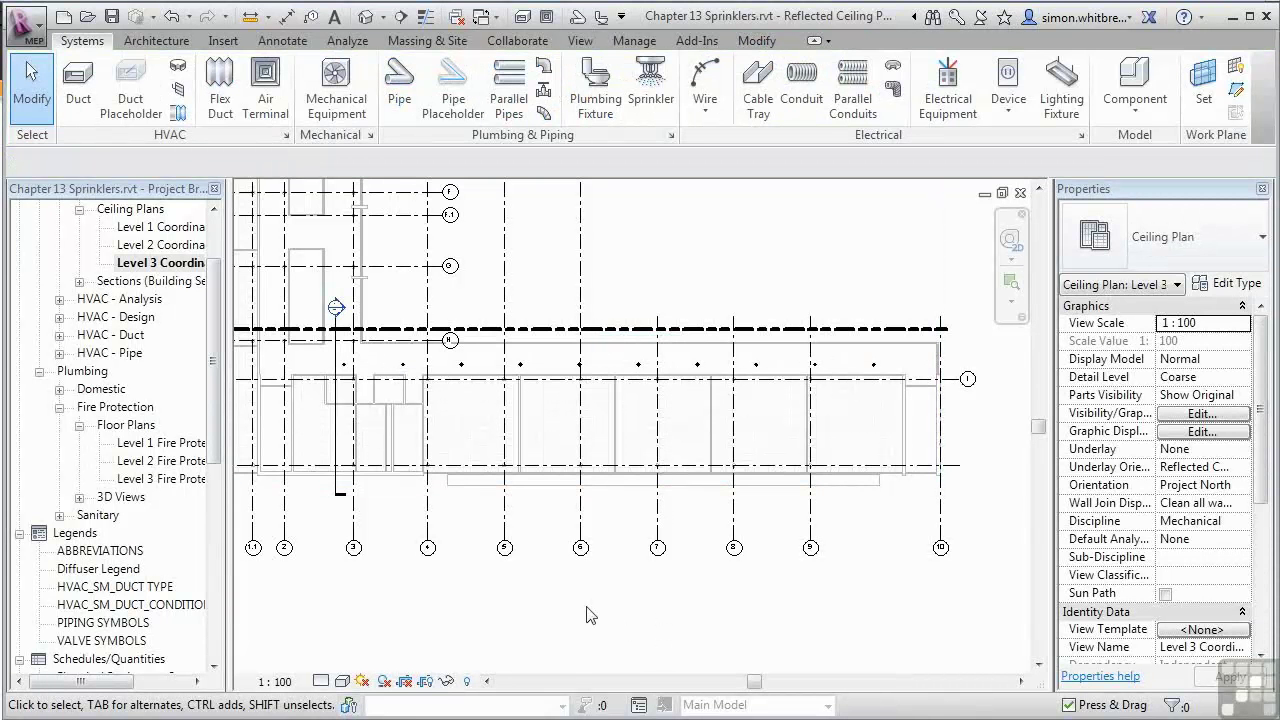
{"action": "scroll", "coordinate": [451, 440], "scroll_direction": "up", "scroll_amount": 4}
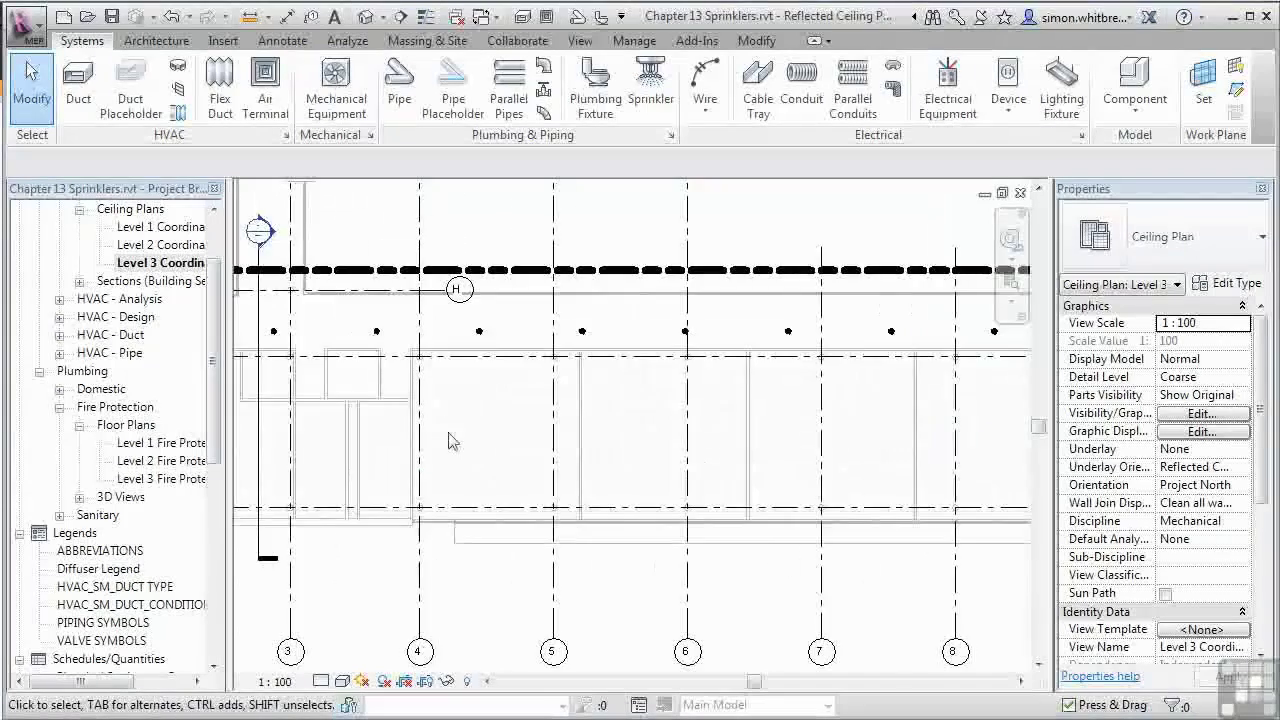
{"action": "left_click", "coordinate": [645, 108]}
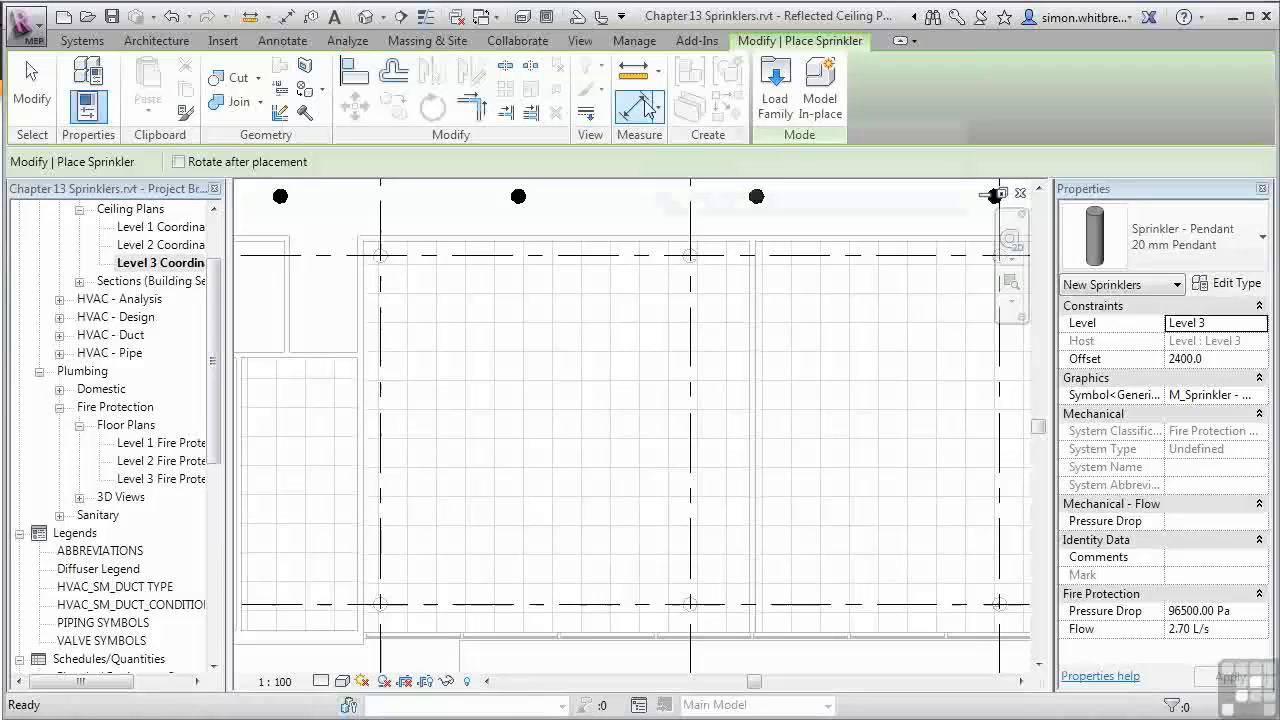
{"action": "left_click", "coordinate": [1145, 250]}
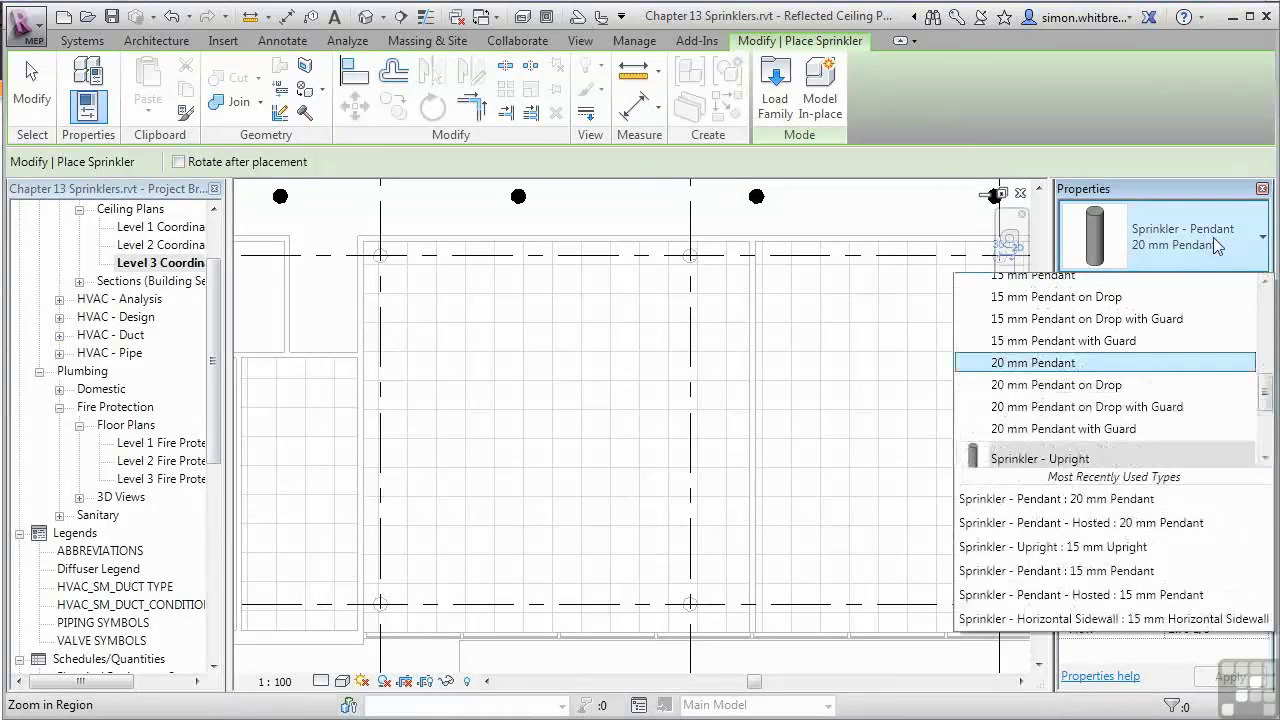
{"action": "scroll", "coordinate": [1150, 380], "scroll_direction": "up", "scroll_amount": 1}
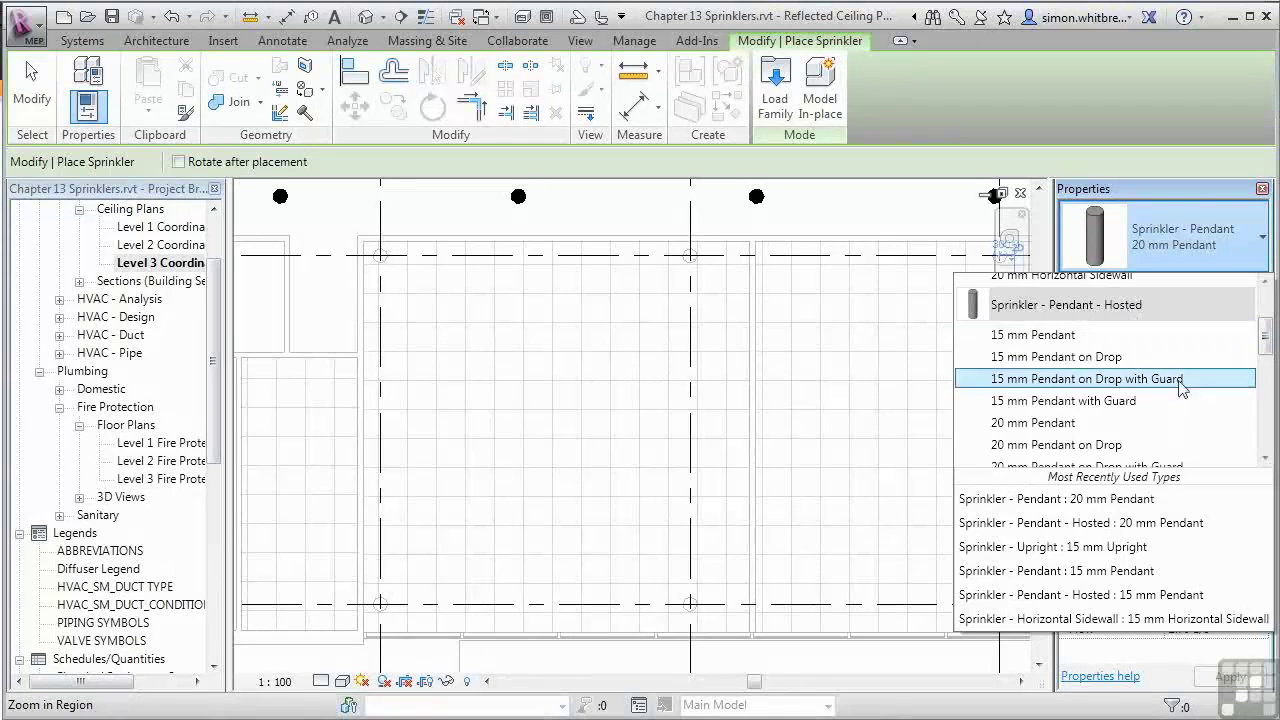
{"action": "left_click", "coordinate": [1040, 425]}
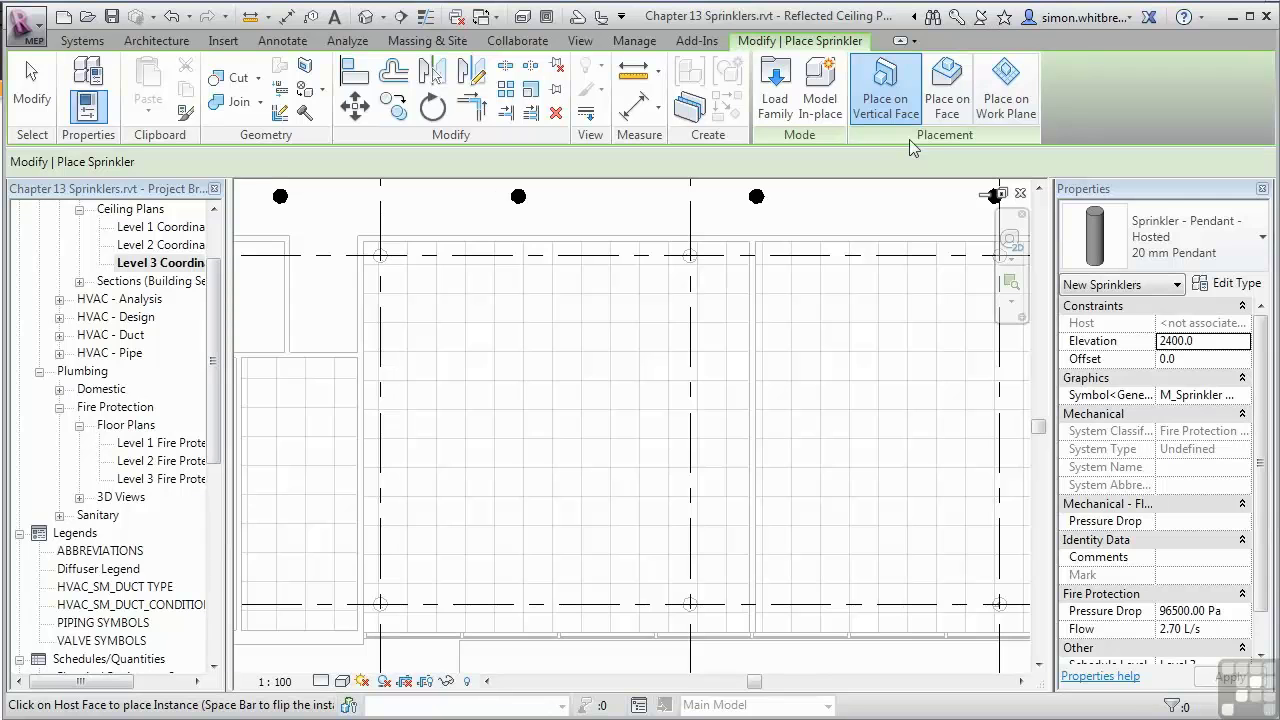
Place a hosted sprinkler on the office ceiling face and array it into a row of 3.
{"action": "left_click", "coordinate": [946, 92]}
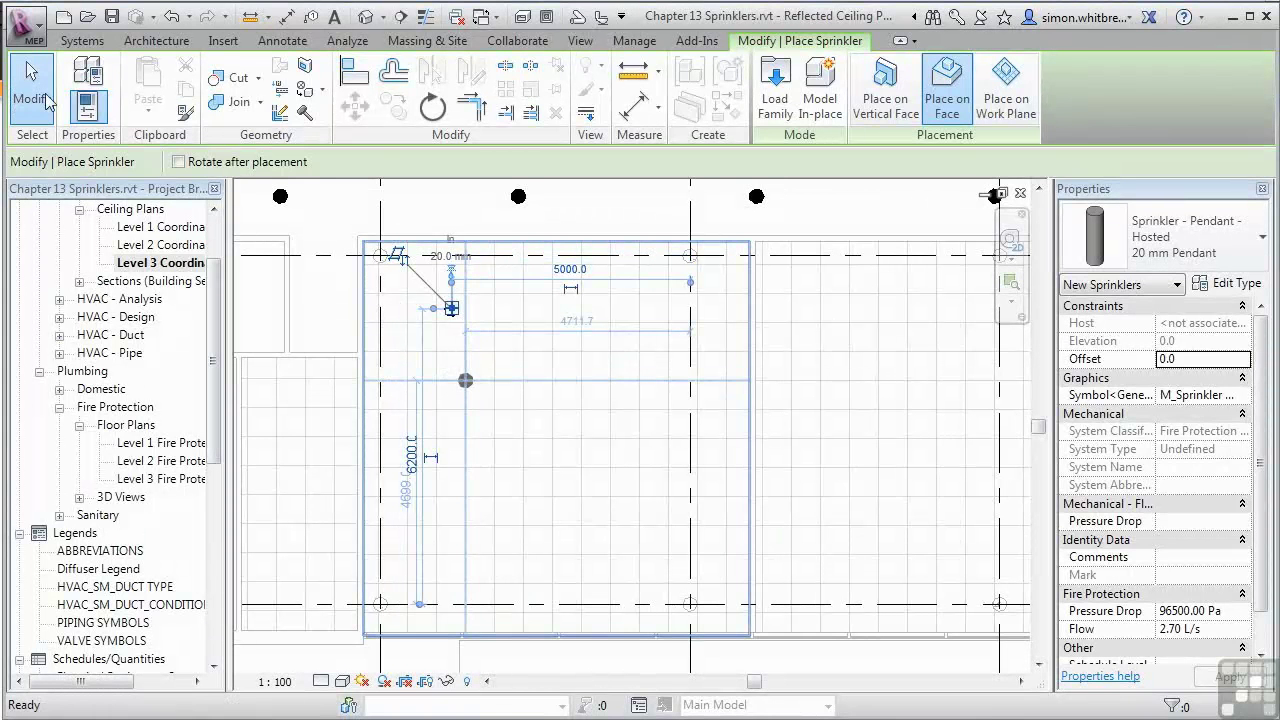
{"action": "left_click", "coordinate": [47, 101]}
{"action": "left_click", "coordinate": [455, 312]}
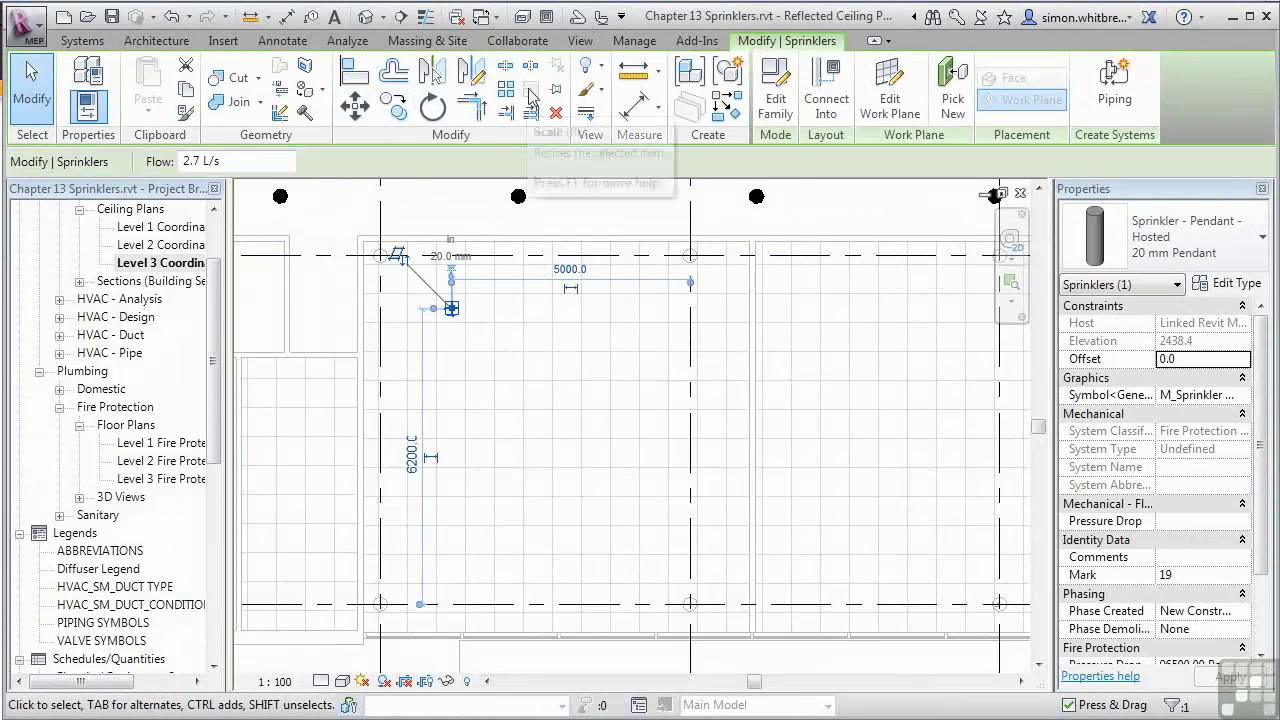
{"action": "left_click", "coordinate": [506, 89]}
{"action": "left_click", "coordinate": [452, 308]}
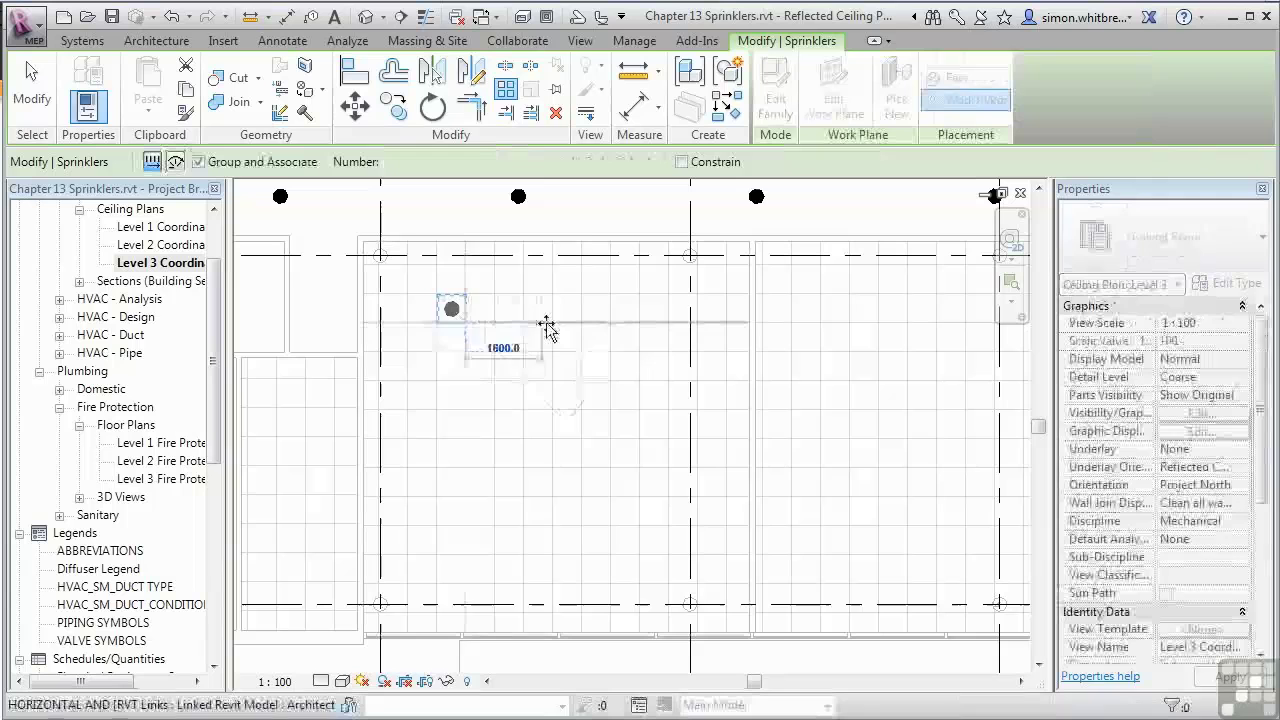
{"action": "left_click", "coordinate": [567, 320]}
{"action": "type", "text": "3"}
{"action": "key", "text": "Return"}
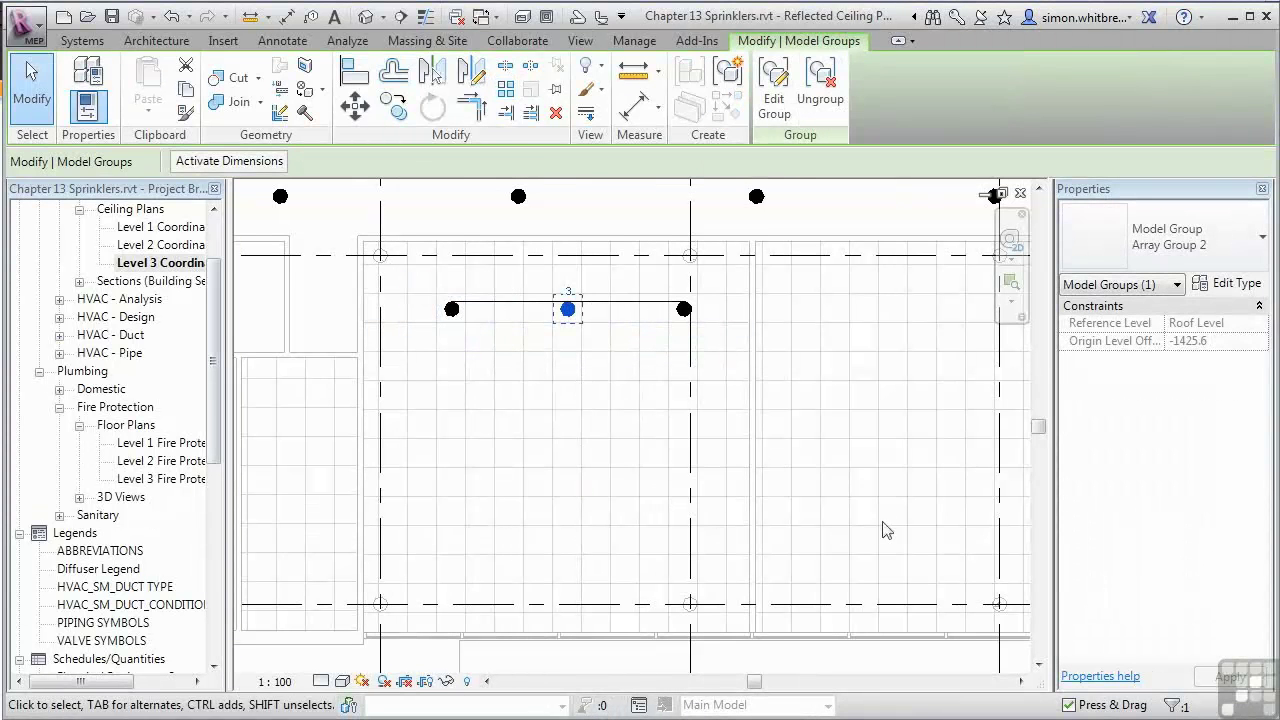
Ungroup the three-sprinkler row and array it downward into three rows.
{"action": "left_click_drag", "start_coordinate": [316, 272], "coordinate": [746, 357]}
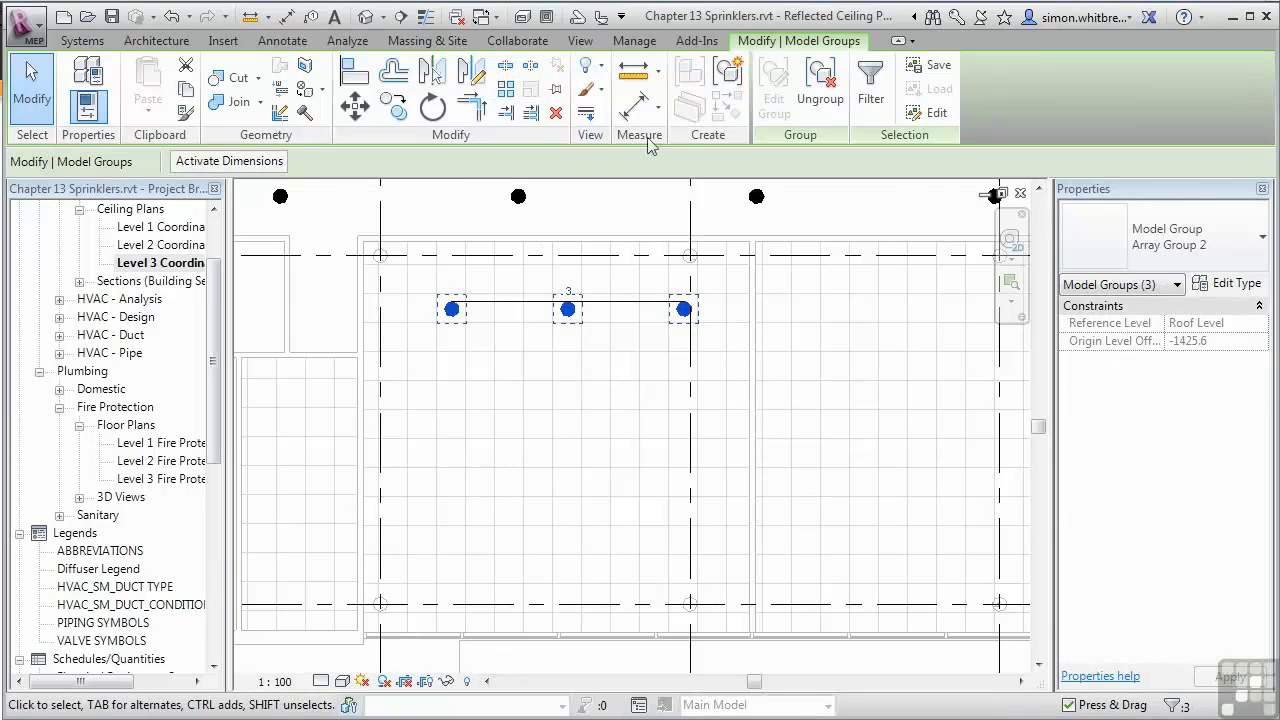
{"action": "left_click", "coordinate": [820, 85]}
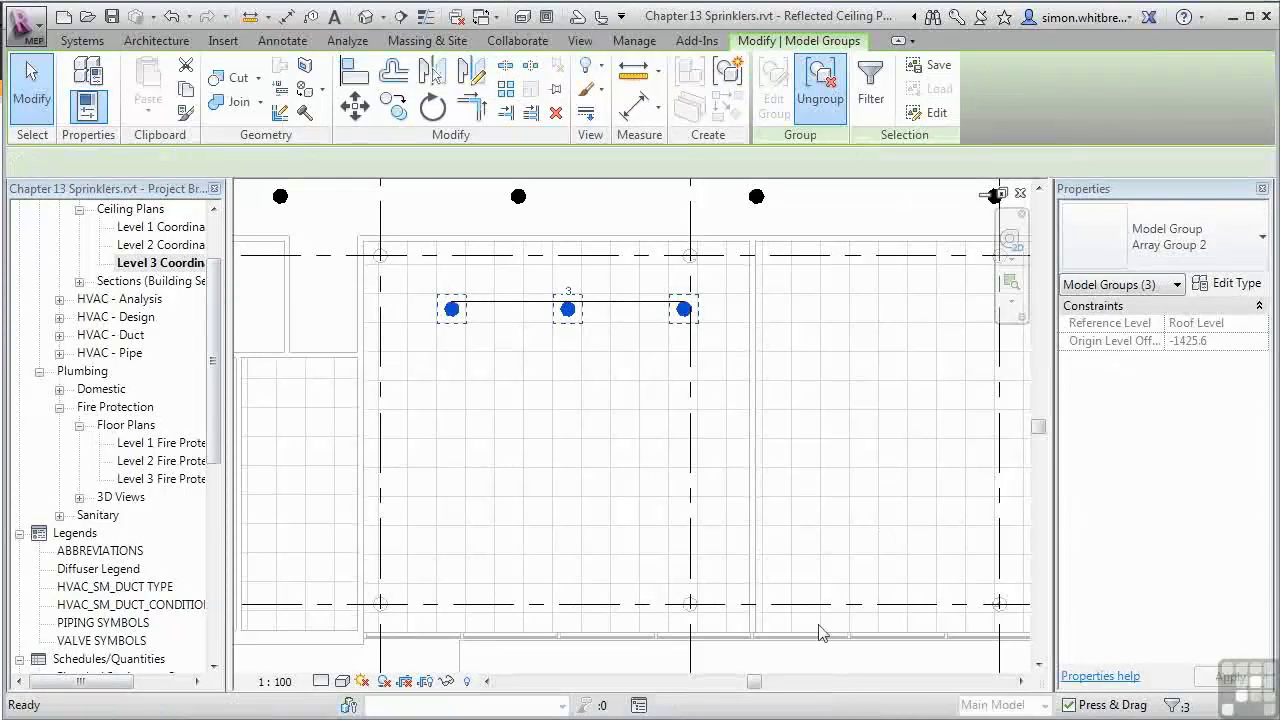
{"action": "left_click", "coordinate": [505, 88]}
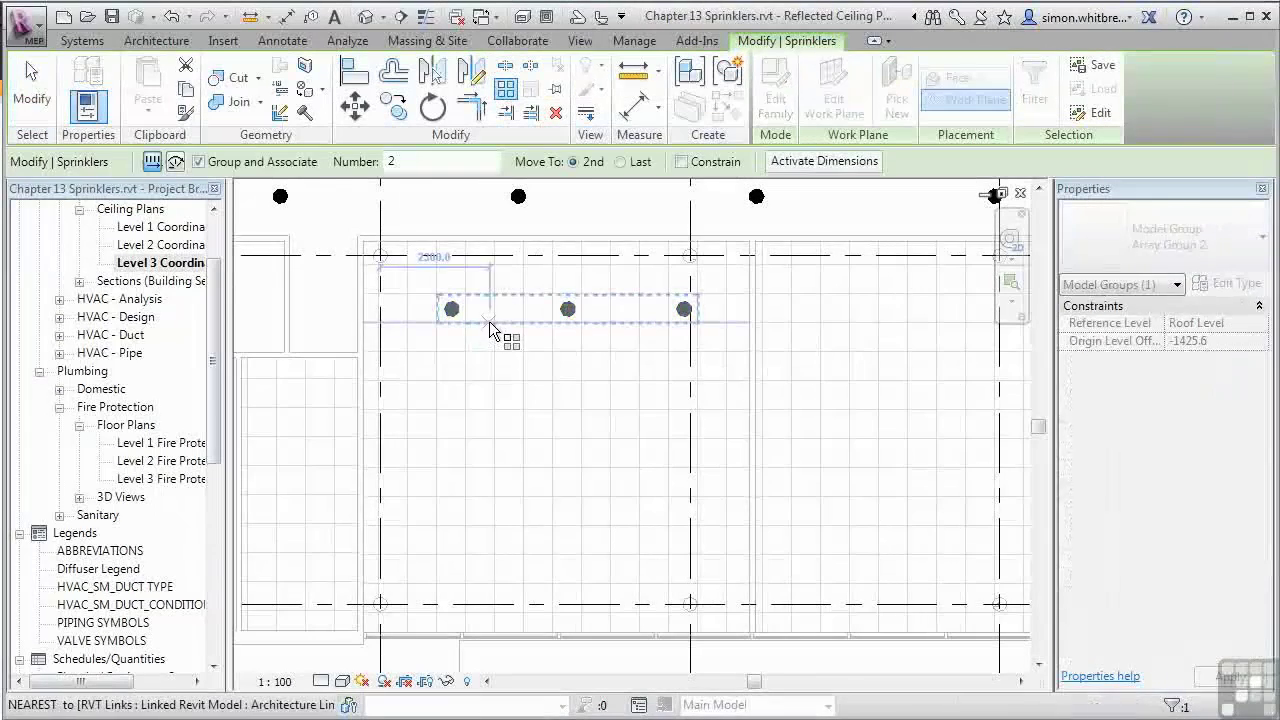
{"action": "left_click", "coordinate": [492, 312]}
{"action": "left_click", "coordinate": [496, 430]}
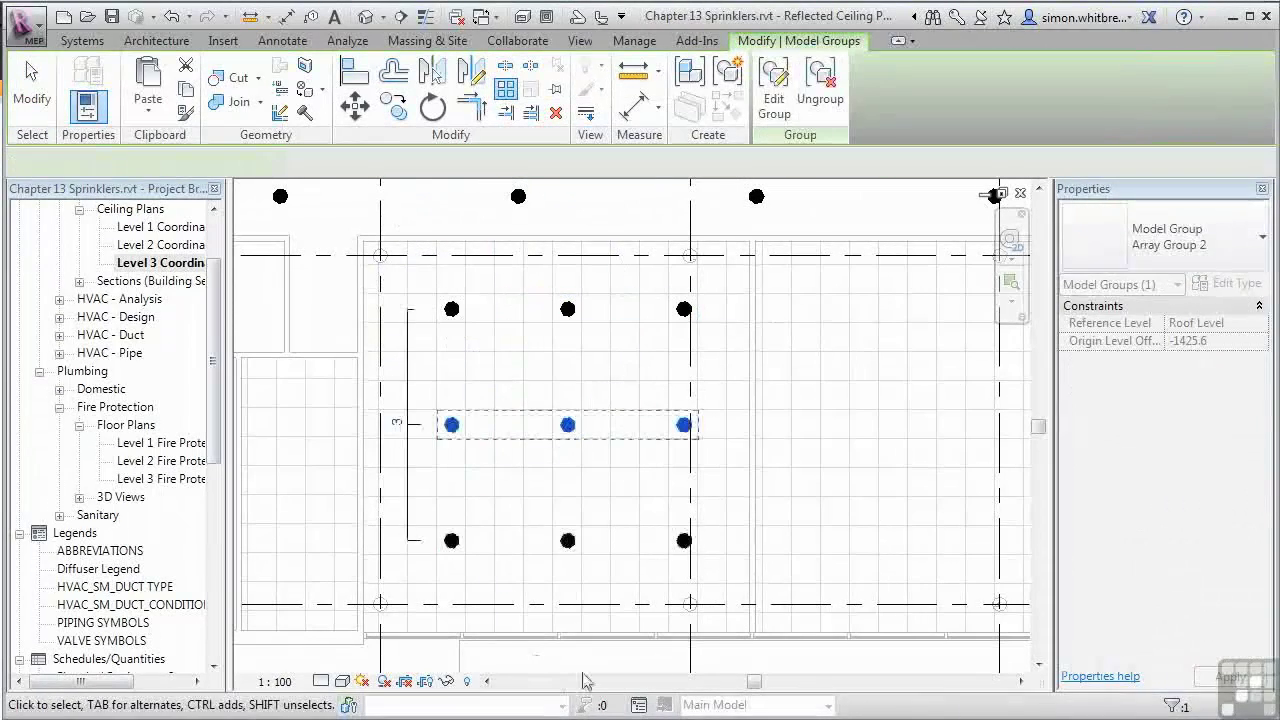
{"action": "left_click", "coordinate": [729, 665]}
Copy the section line across to the office sprinklers and open the copied section to inspect them.
{"action": "scroll", "coordinate": [729, 650], "scroll_direction": "down", "scroll_amount": 3}
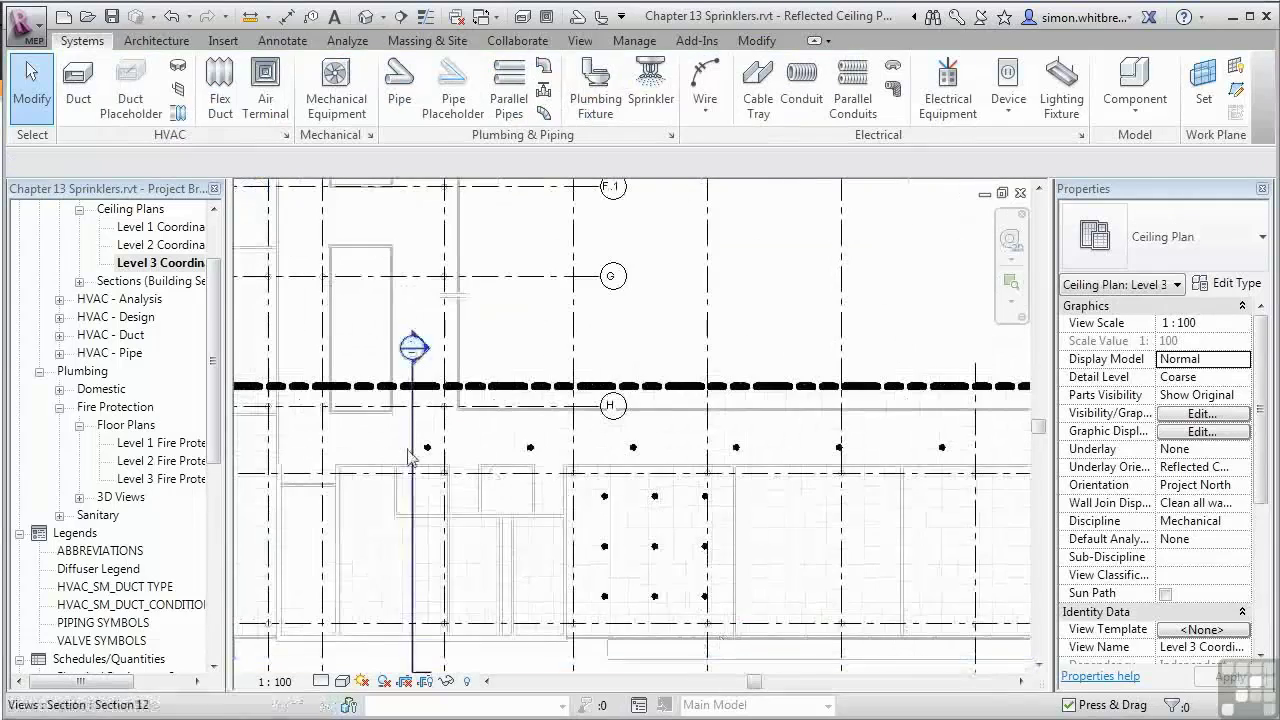
{"action": "left_click_drag", "start_coordinate": [410, 458], "coordinate": [590, 456], "text": "ctrl"}
{"action": "key", "text": "Escape"}
{"action": "double_click", "coordinate": [598, 360]}
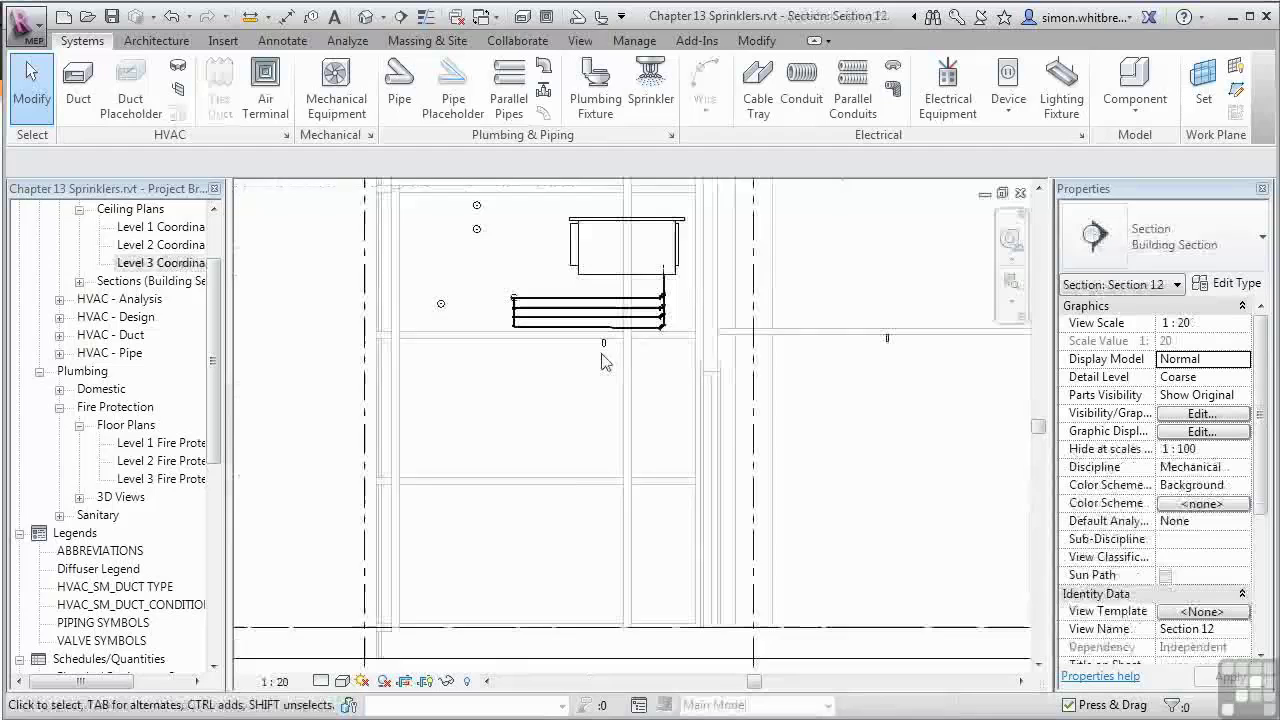
{"action": "scroll", "coordinate": [603, 362], "scroll_direction": "down", "scroll_amount": 2}
{"action": "middle_click_drag", "start_coordinate": [603, 362], "coordinate": [403, 423]}
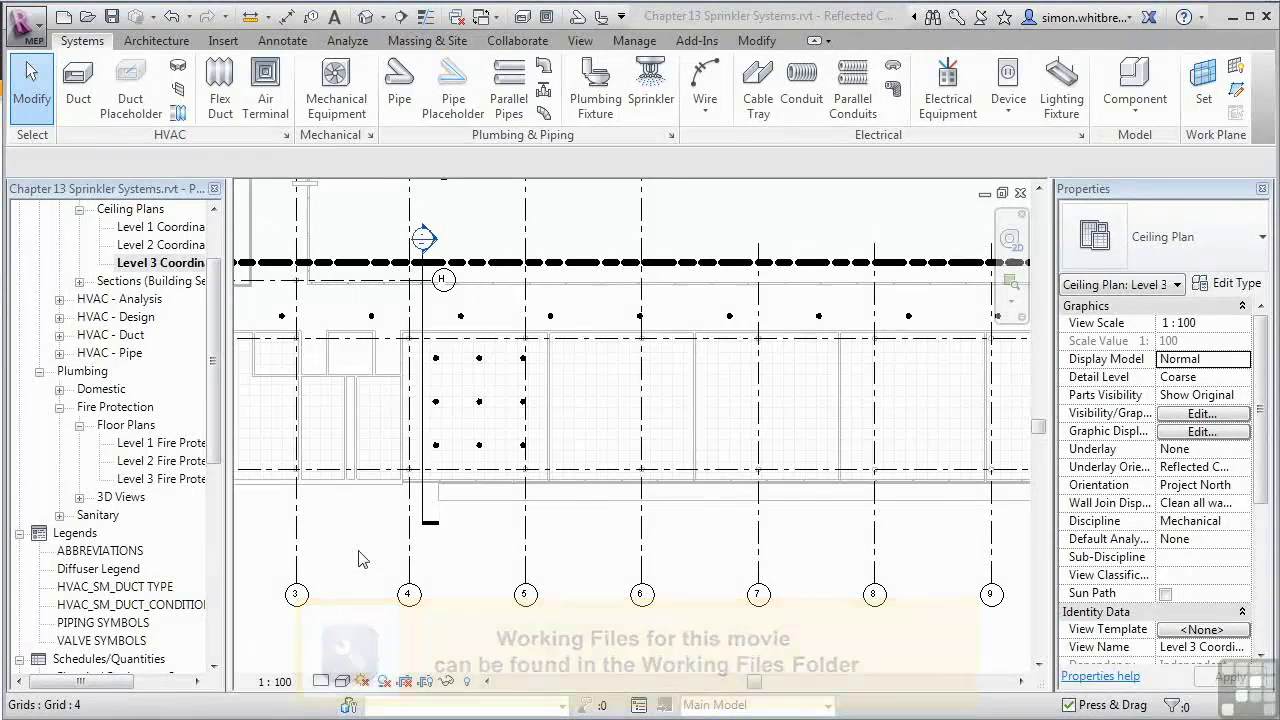
Create a Fire Protection Wet piping system 'Level 3 South Sprinklers' from the lower-left office sprinkler.
{"action": "left_click", "coordinate": [436, 446]}
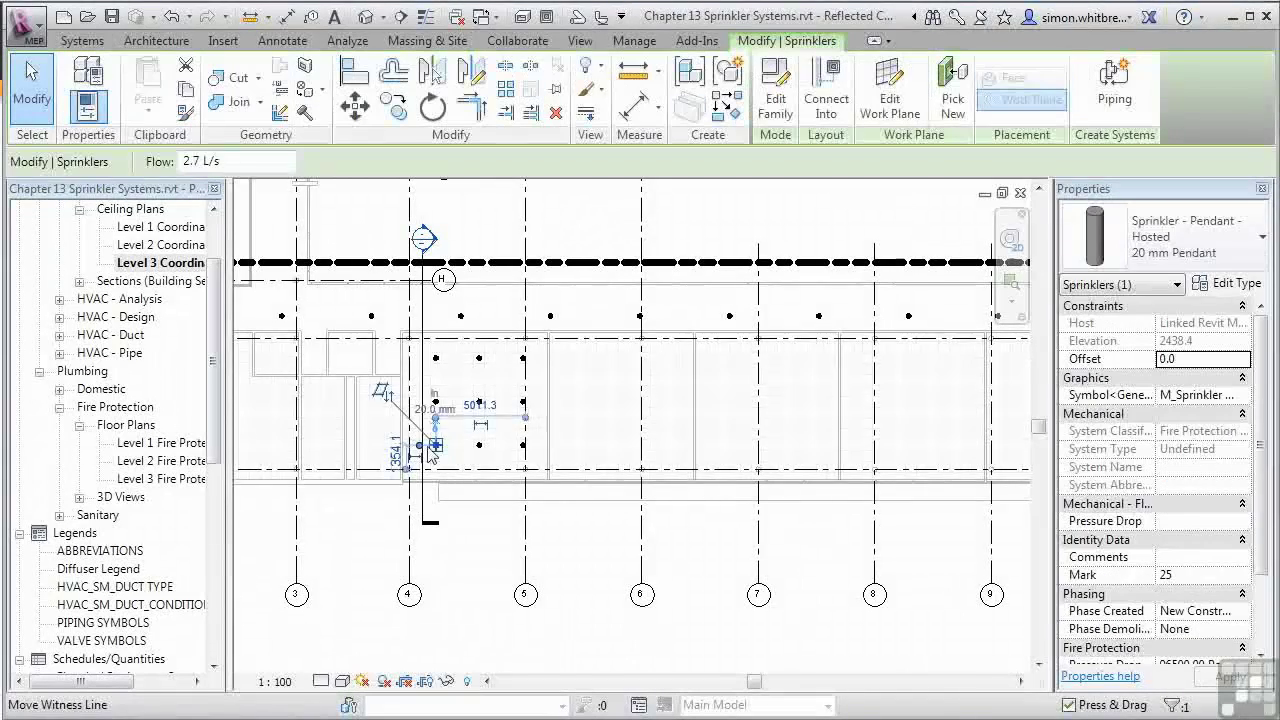
{"action": "scroll", "coordinate": [430, 452], "scroll_direction": "up", "scroll_amount": 3}
{"action": "scroll", "coordinate": [427, 453], "scroll_direction": "up", "scroll_amount": 1}
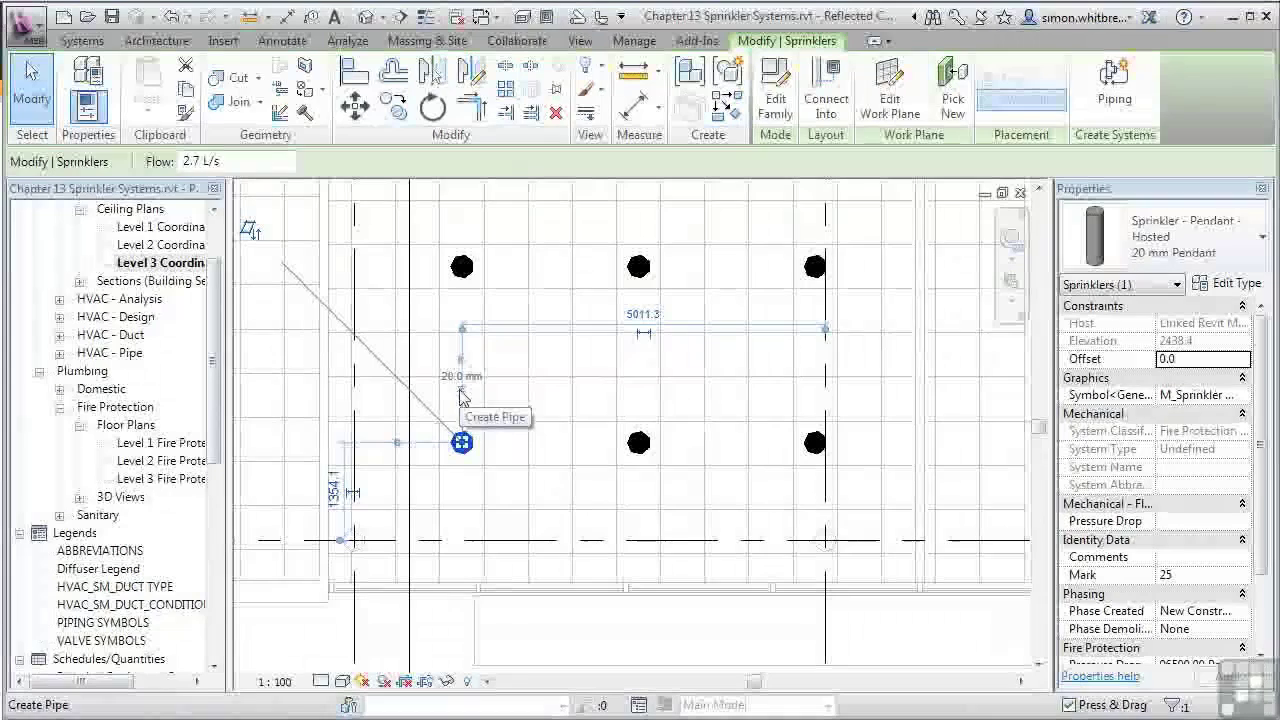
{"action": "left_click", "coordinate": [1115, 76]}
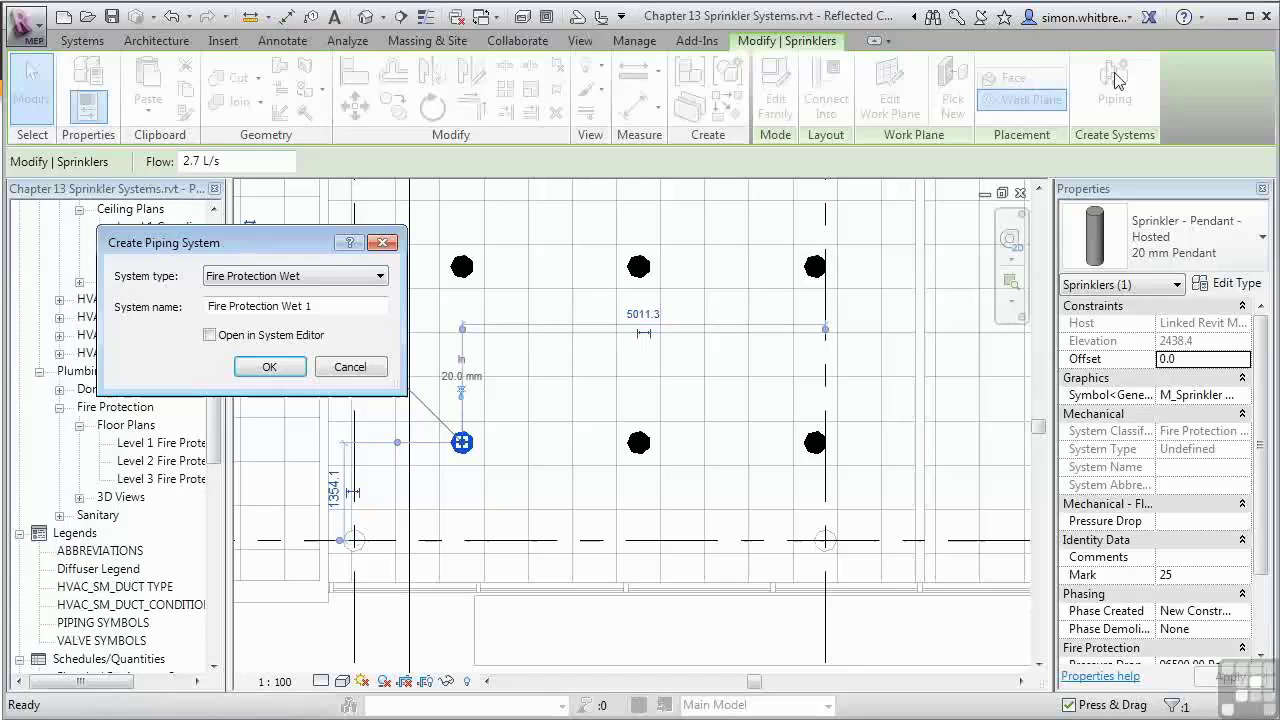
{"action": "left_click_drag", "start_coordinate": [147, 251], "coordinate": [109, 223]}
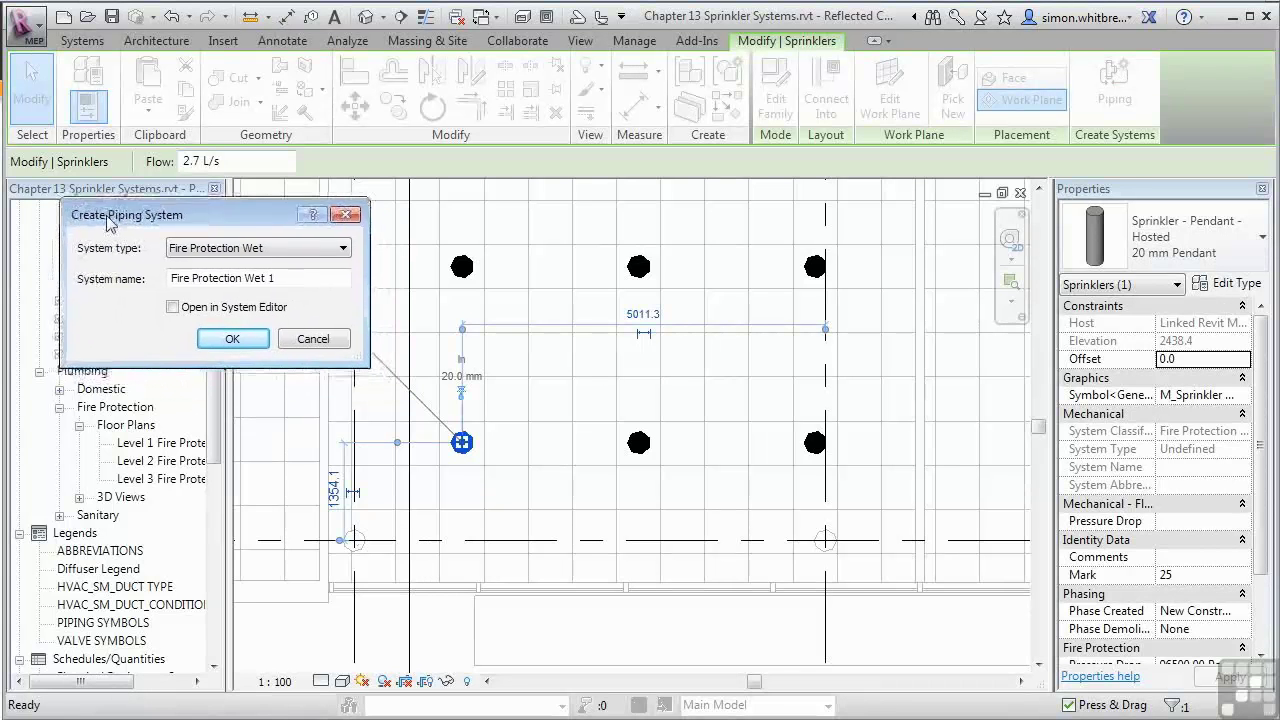
{"action": "left_click", "coordinate": [246, 252]}
{"action": "left_click", "coordinate": [248, 262]}
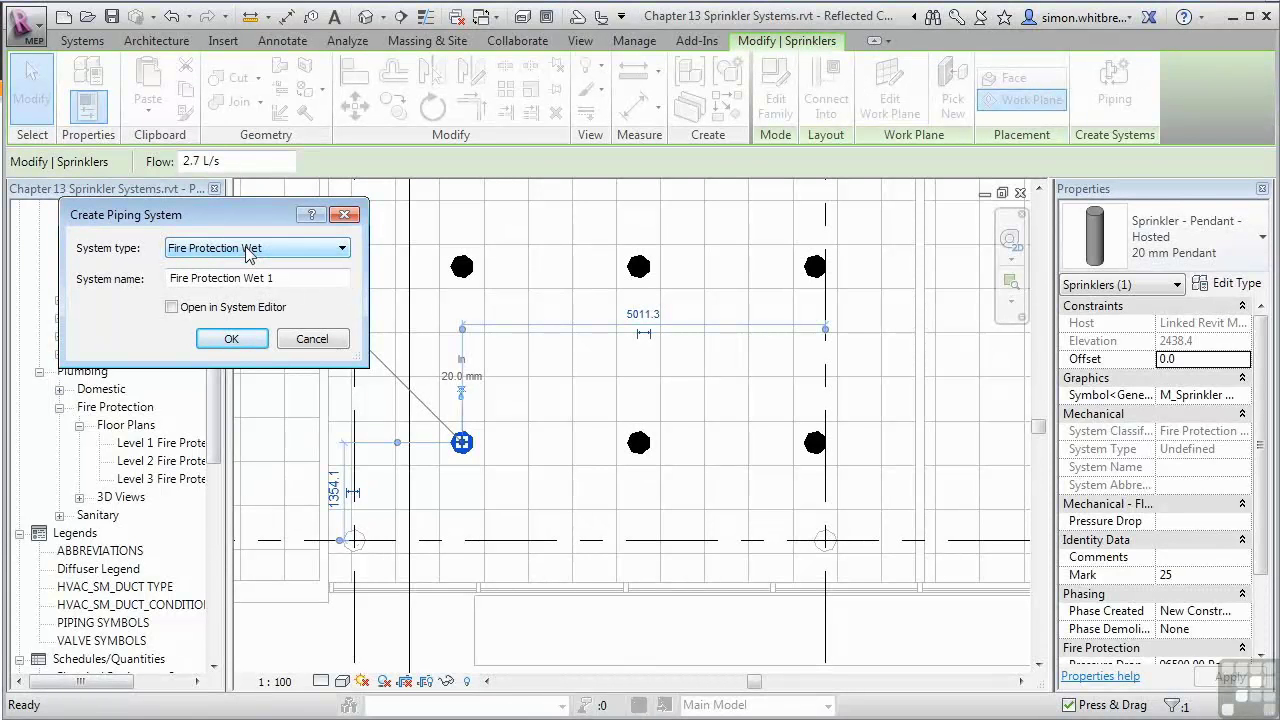
{"action": "left_click_drag", "start_coordinate": [349, 278], "coordinate": [143, 298]}
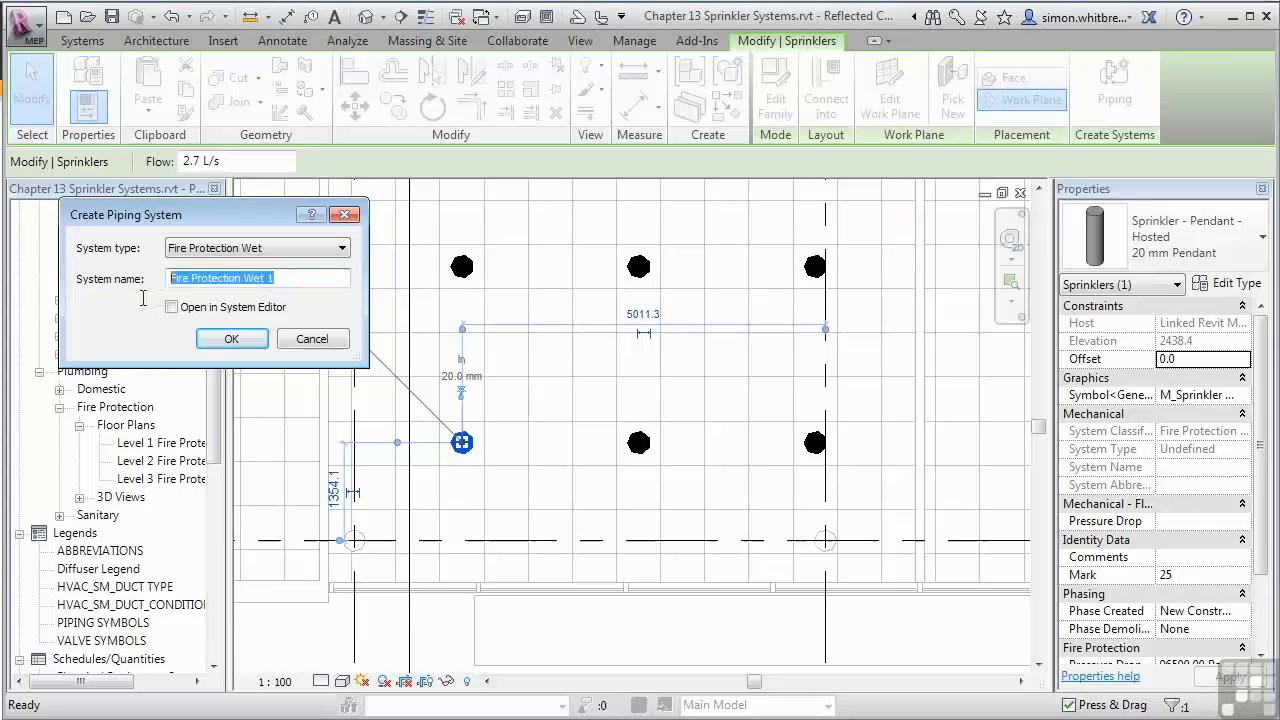
{"action": "type", "text": "Level"}
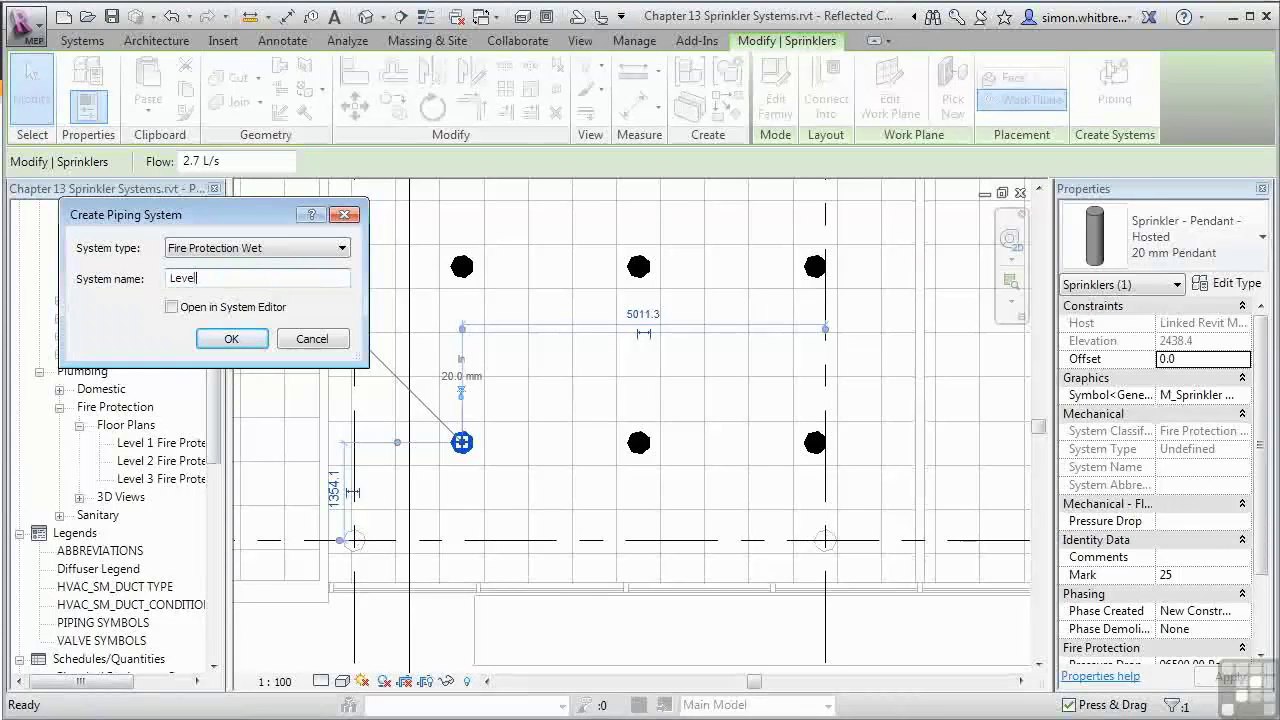
{"action": "type", "text": " 3 Sprinklers"}
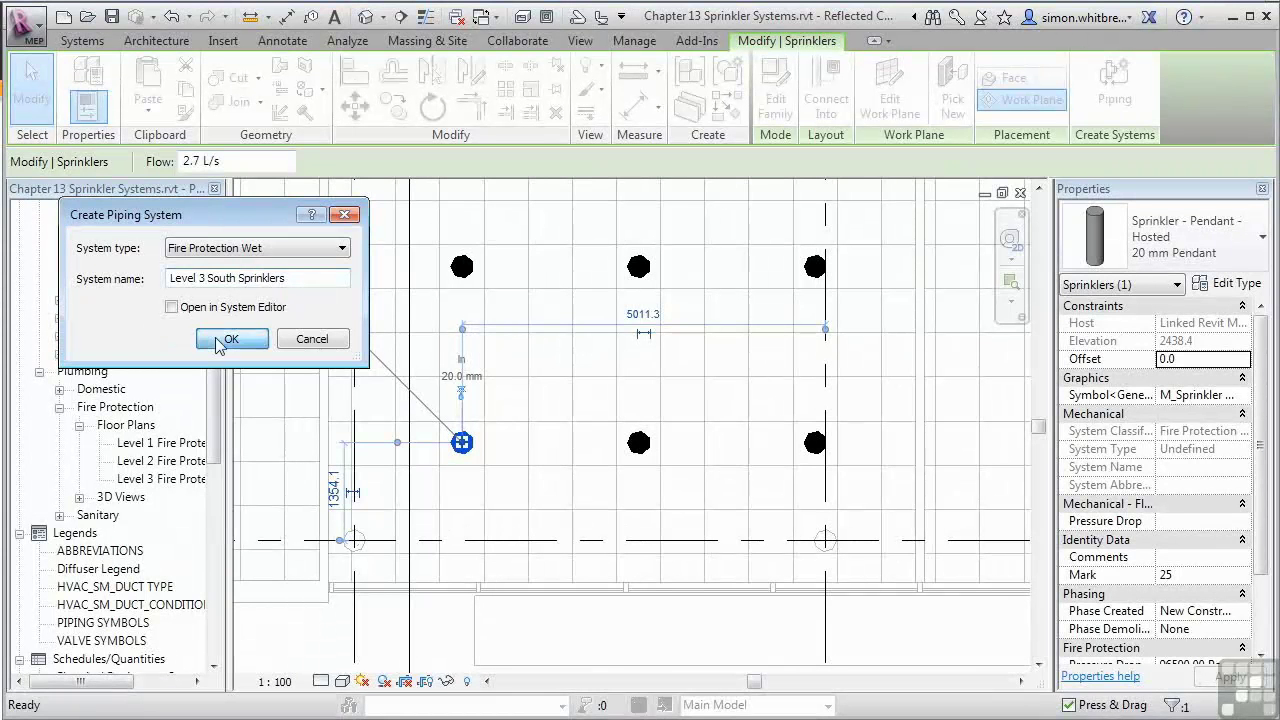
{"action": "left_click", "coordinate": [229, 340]}
Window-select the nine office sprinklers into Level 3 South Sprinklers and finish editing the system.
{"action": "scroll", "coordinate": [583, 541], "scroll_direction": "down", "scroll_amount": 1}
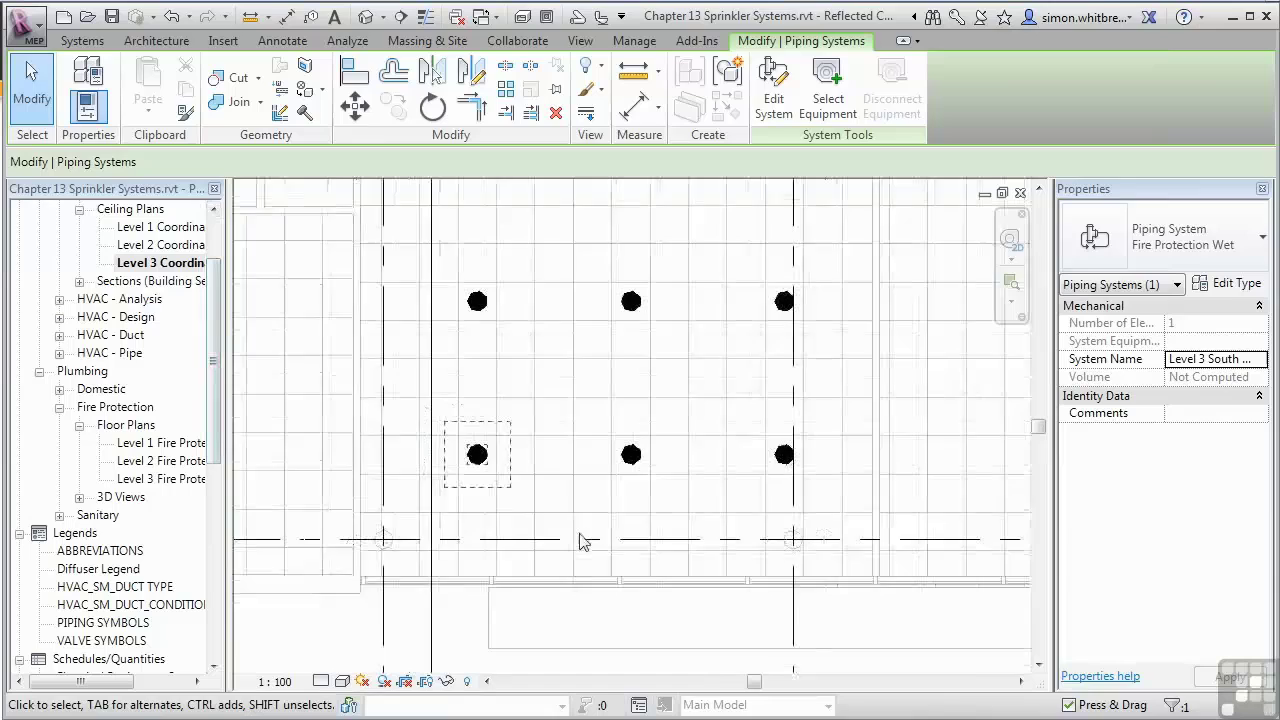
{"action": "scroll", "coordinate": [583, 541], "scroll_direction": "down", "scroll_amount": 1}
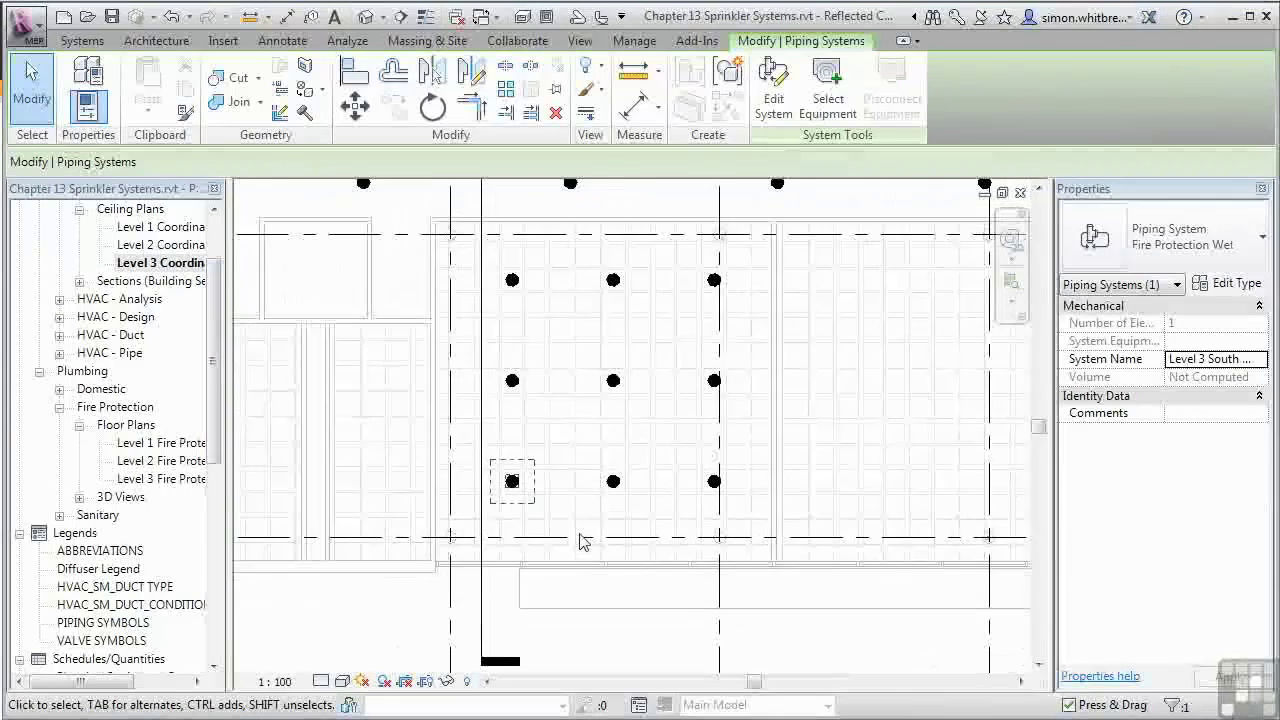
{"action": "left_click", "coordinate": [762, 86]}
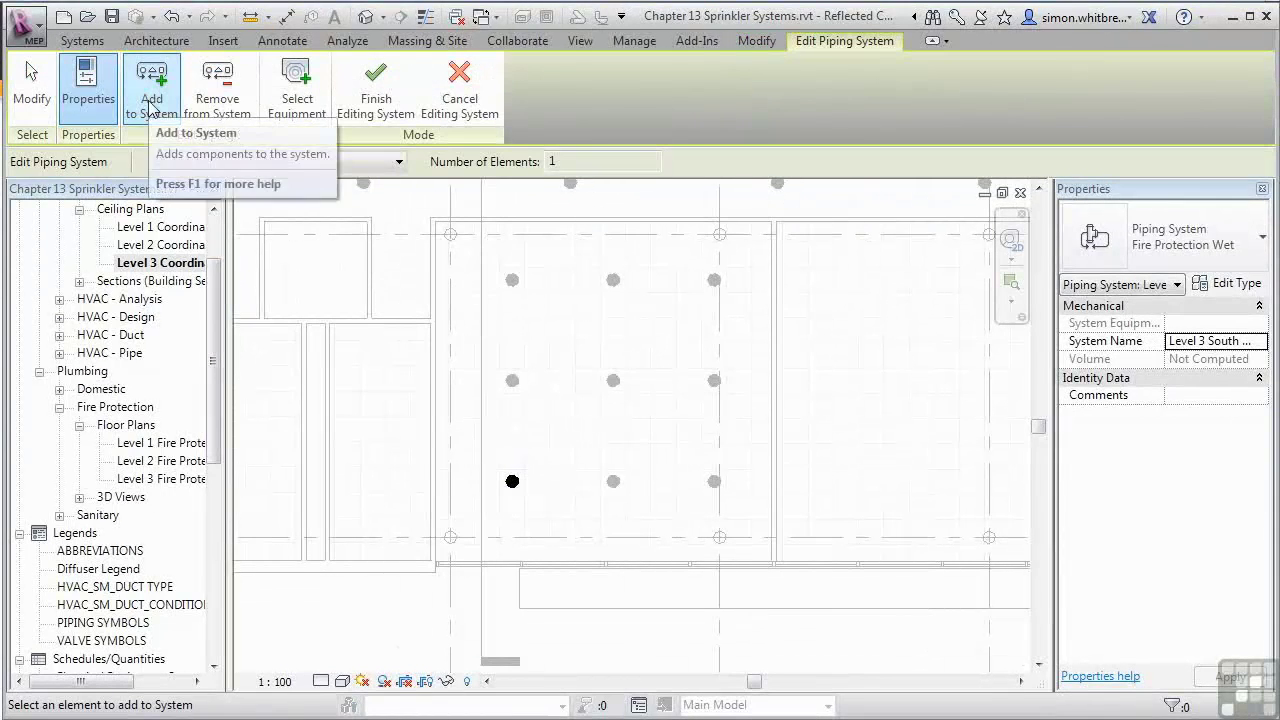
{"action": "left_click_drag", "start_coordinate": [412, 606], "coordinate": [806, 250]}
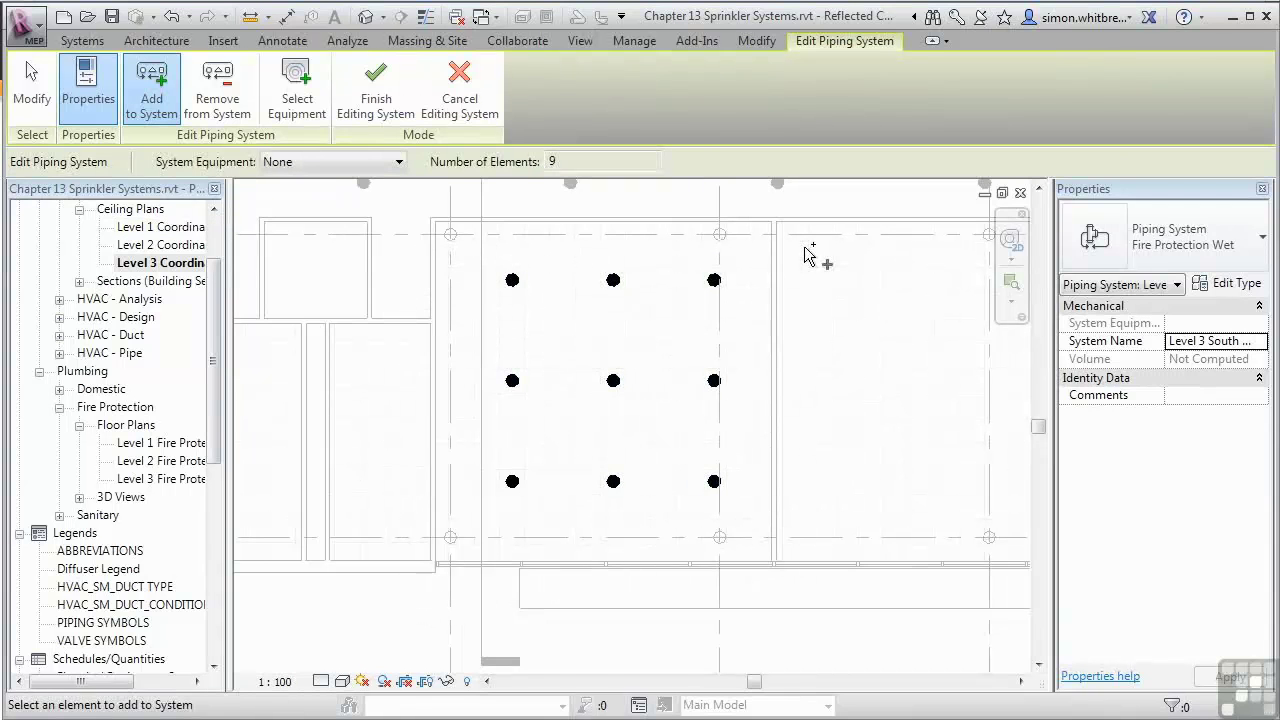
{"action": "left_click", "coordinate": [372, 88]}
{"action": "scroll", "coordinate": [606, 643], "scroll_direction": "down", "scroll_amount": 3}
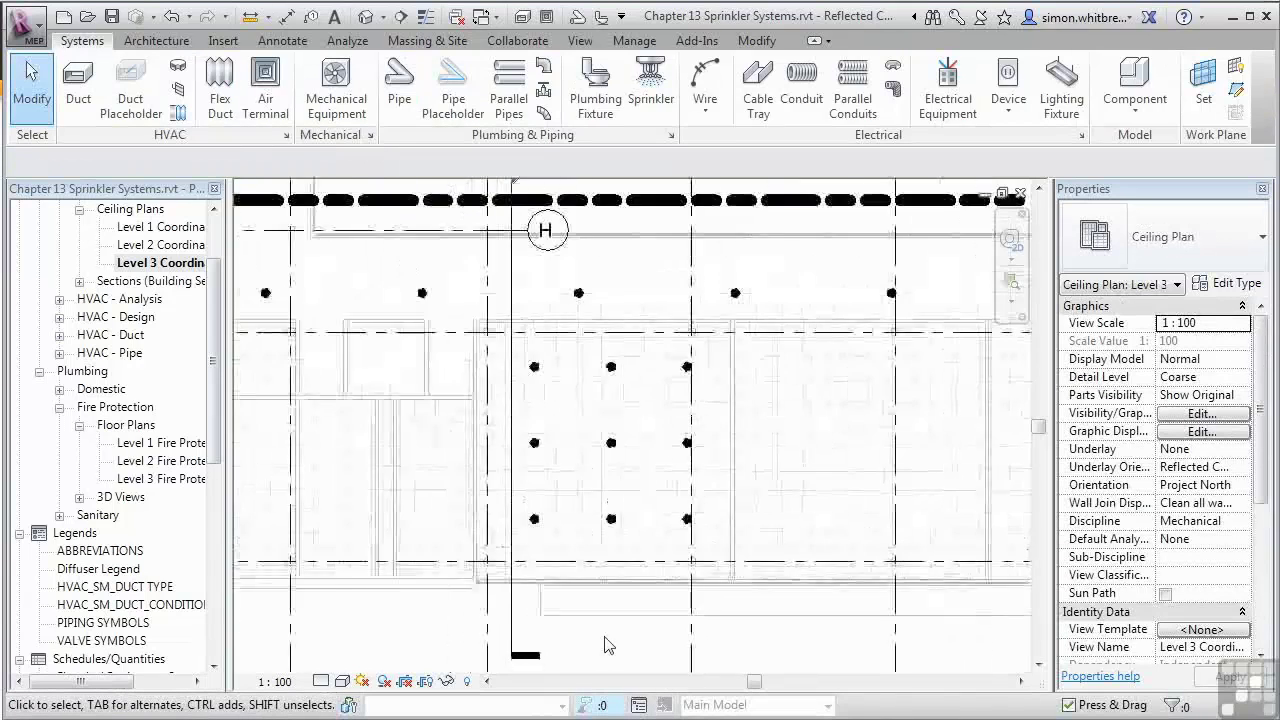
Select the ten corridor sprinklers and create the piping system 'Level 3 South Corridor Sprinklers'.
{"action": "scroll", "coordinate": [606, 645], "scroll_direction": "down", "scroll_amount": 3}
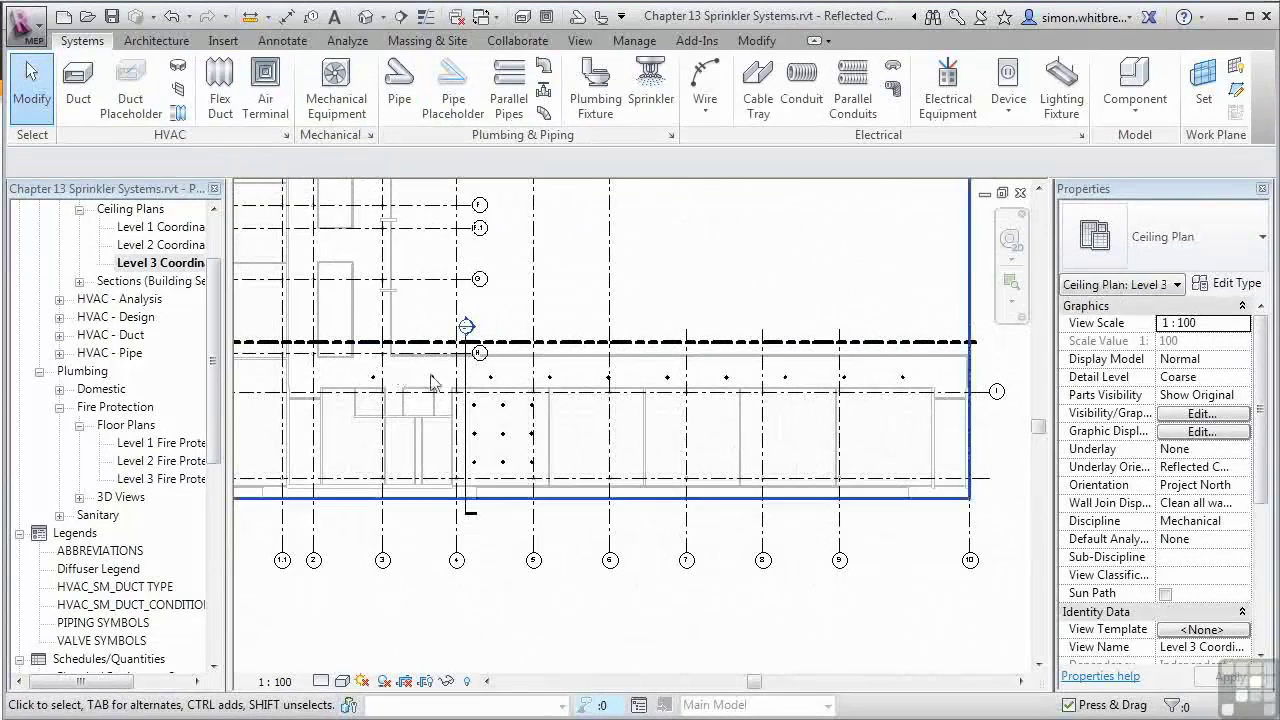
{"action": "left_click_drag", "start_coordinate": [330, 368], "coordinate": [975, 391]}
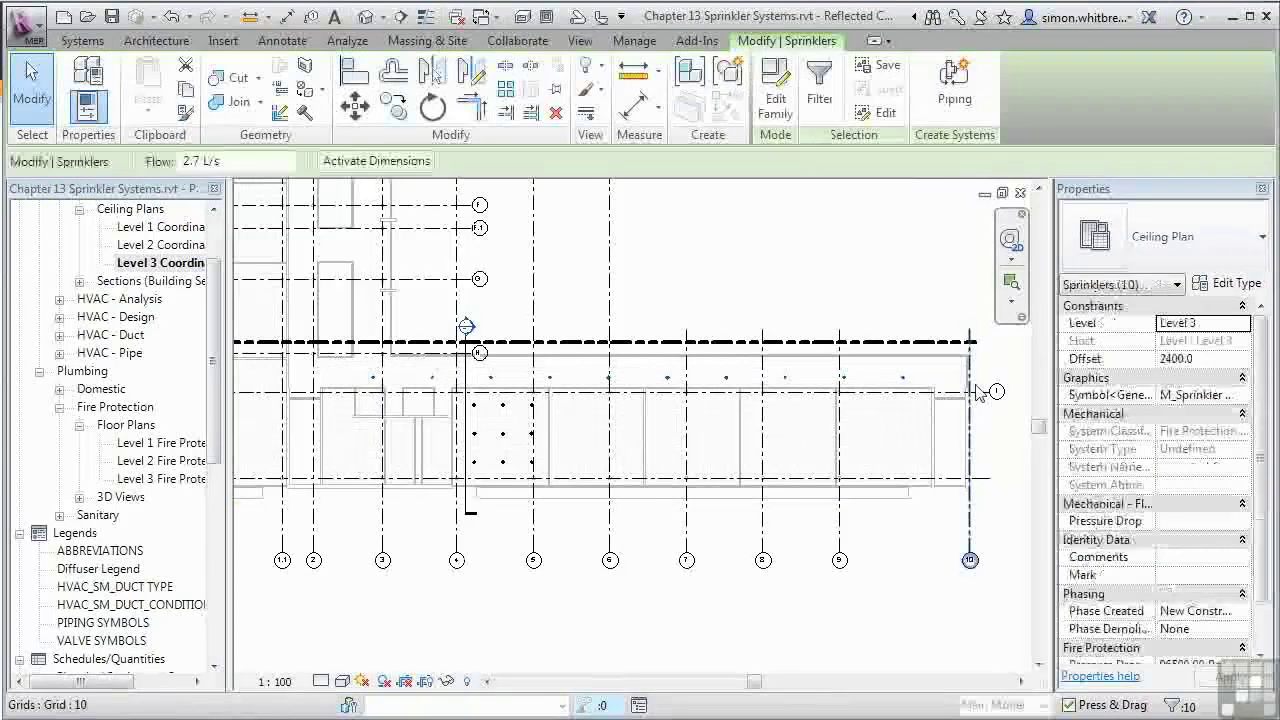
{"action": "left_click", "coordinate": [957, 97]}
{"action": "left_click_drag", "start_coordinate": [350, 279], "coordinate": [139, 285]}
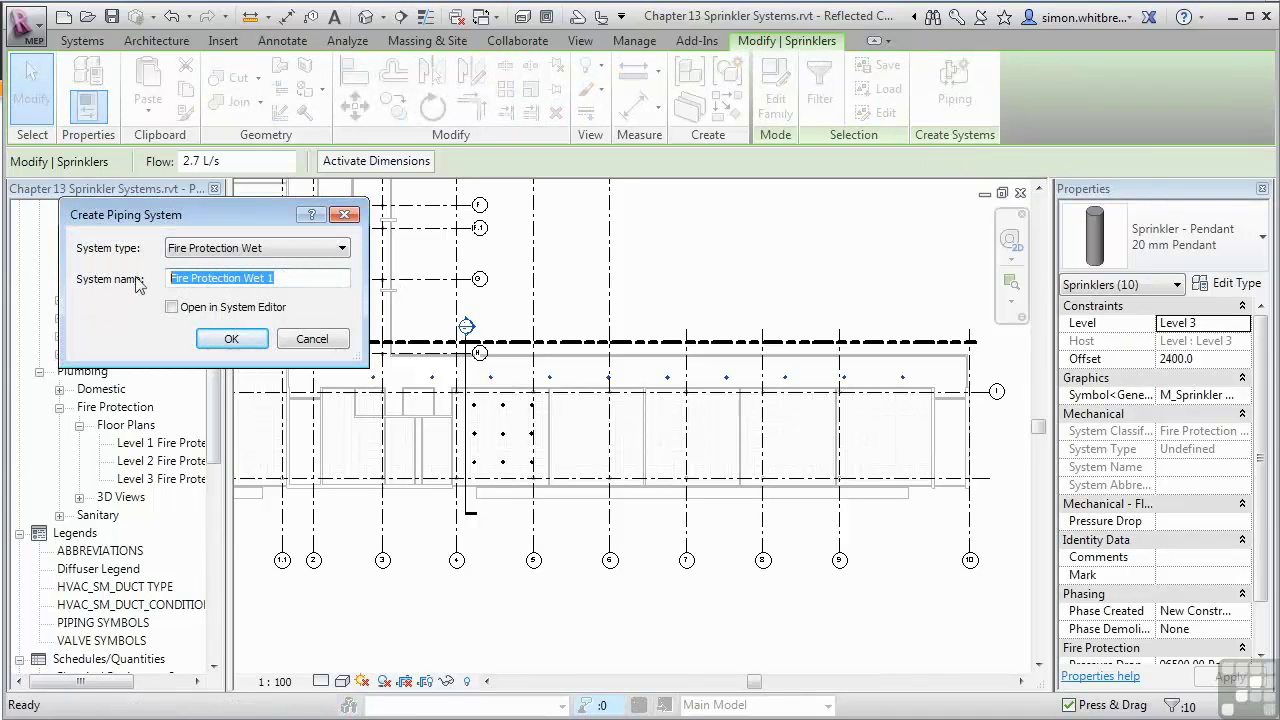
{"action": "type", "text": "Level"}
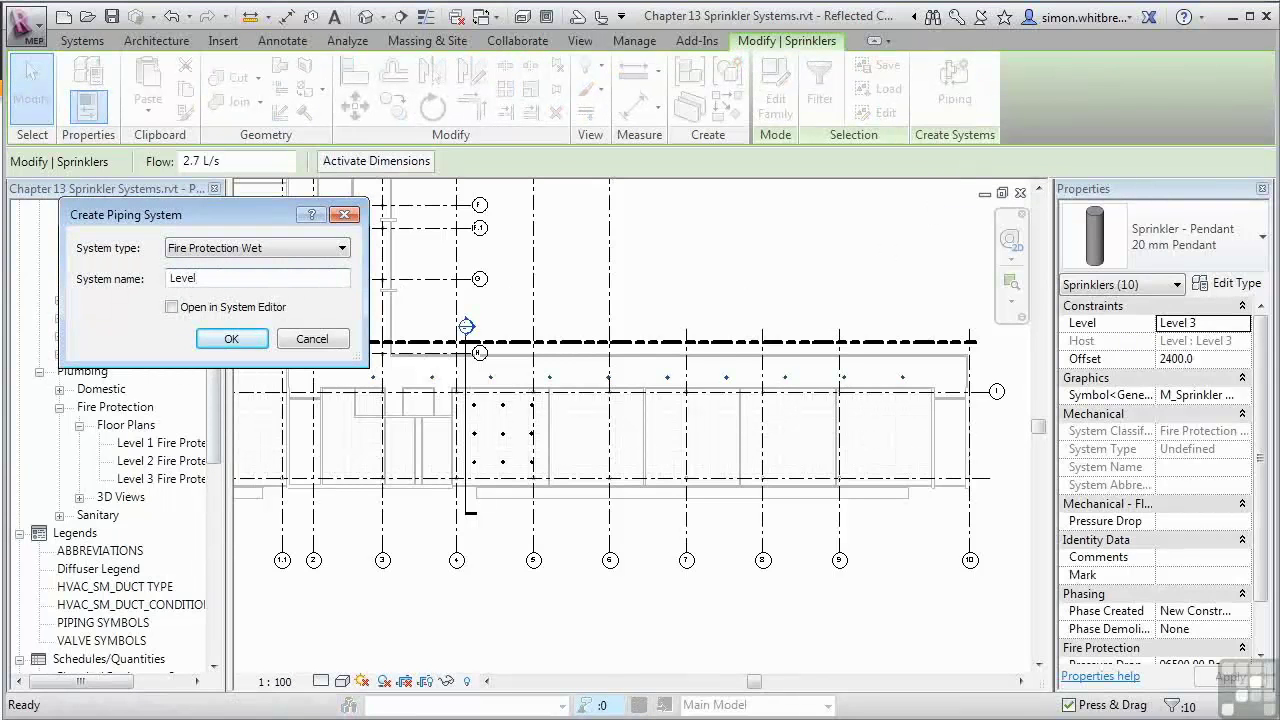
{"action": "type", "text": " 3 South"}
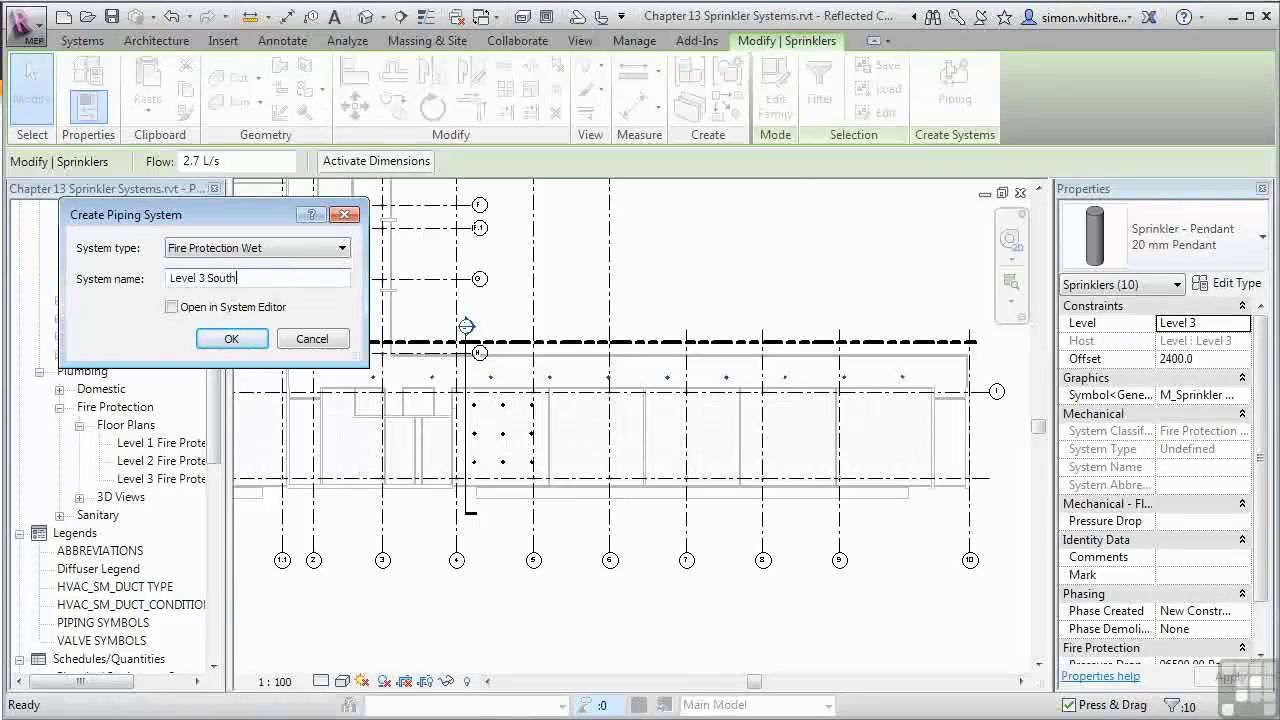
{"action": "type", "text": " Corridor Sprinklers"}
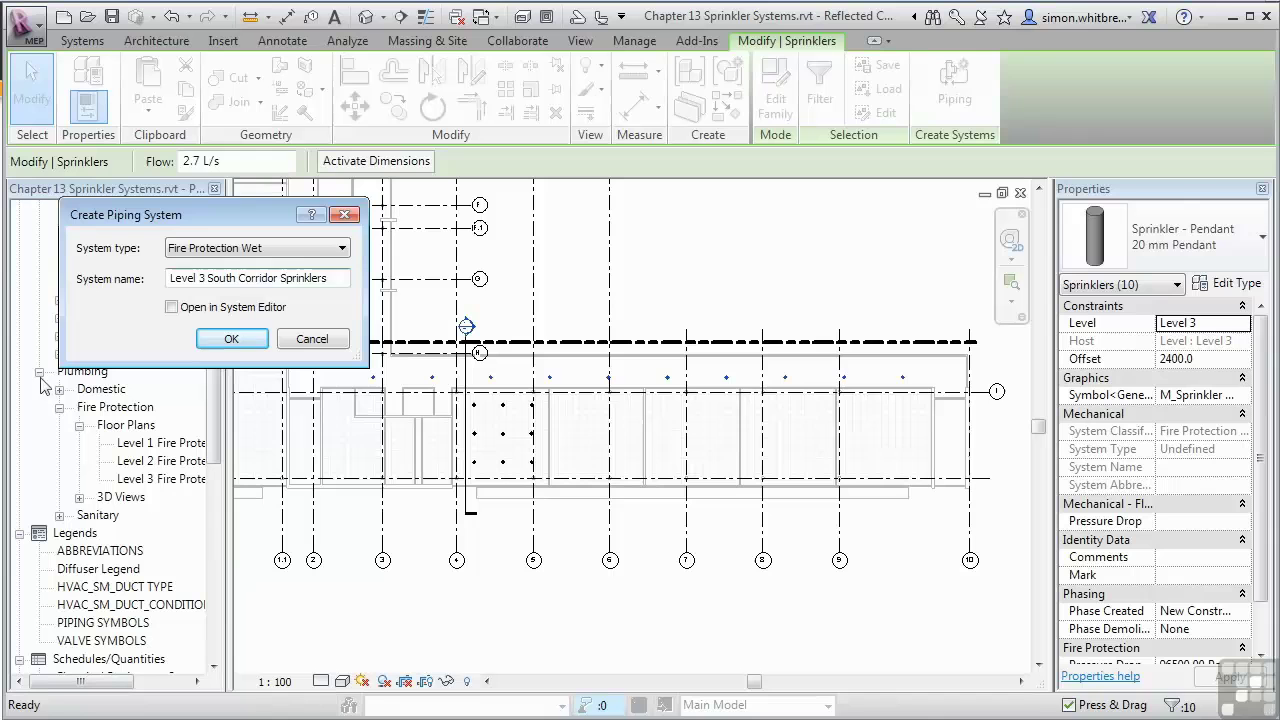
{"action": "left_click", "coordinate": [231, 341]}
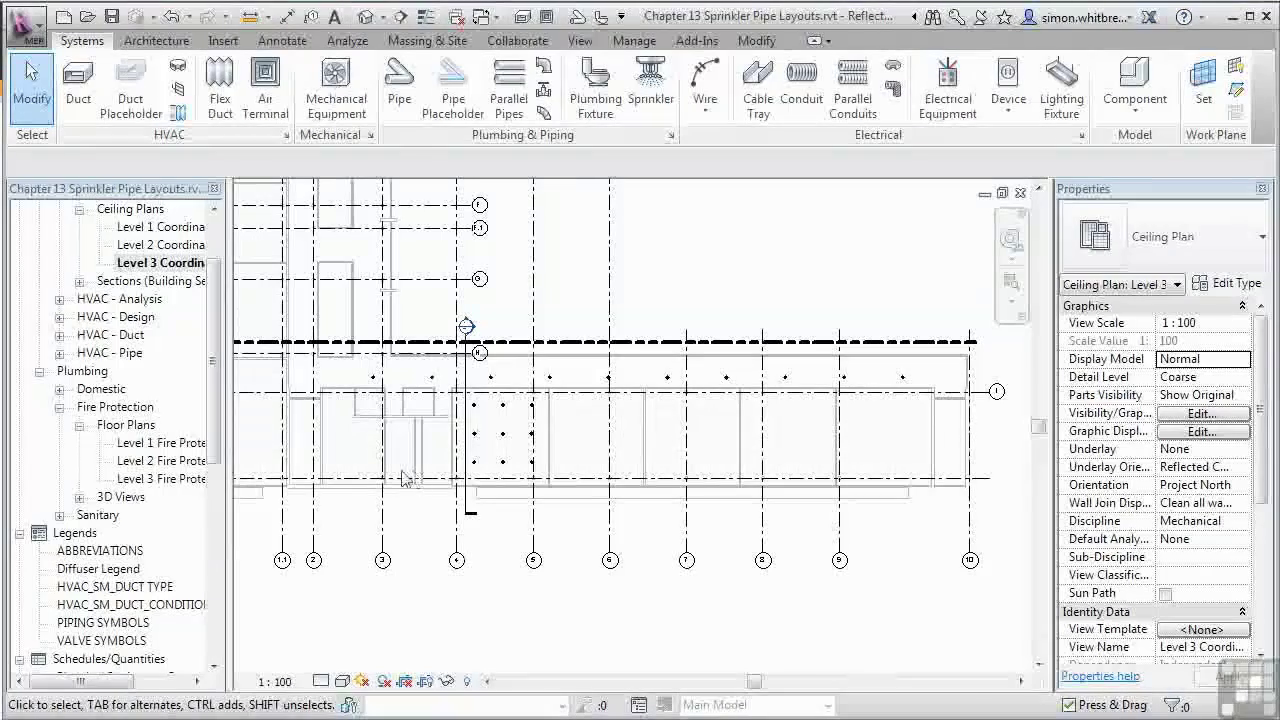
Switch to the Level 3 Coordination ceiling plan in the Project Browser.
{"action": "left_click", "coordinate": [142, 263]}
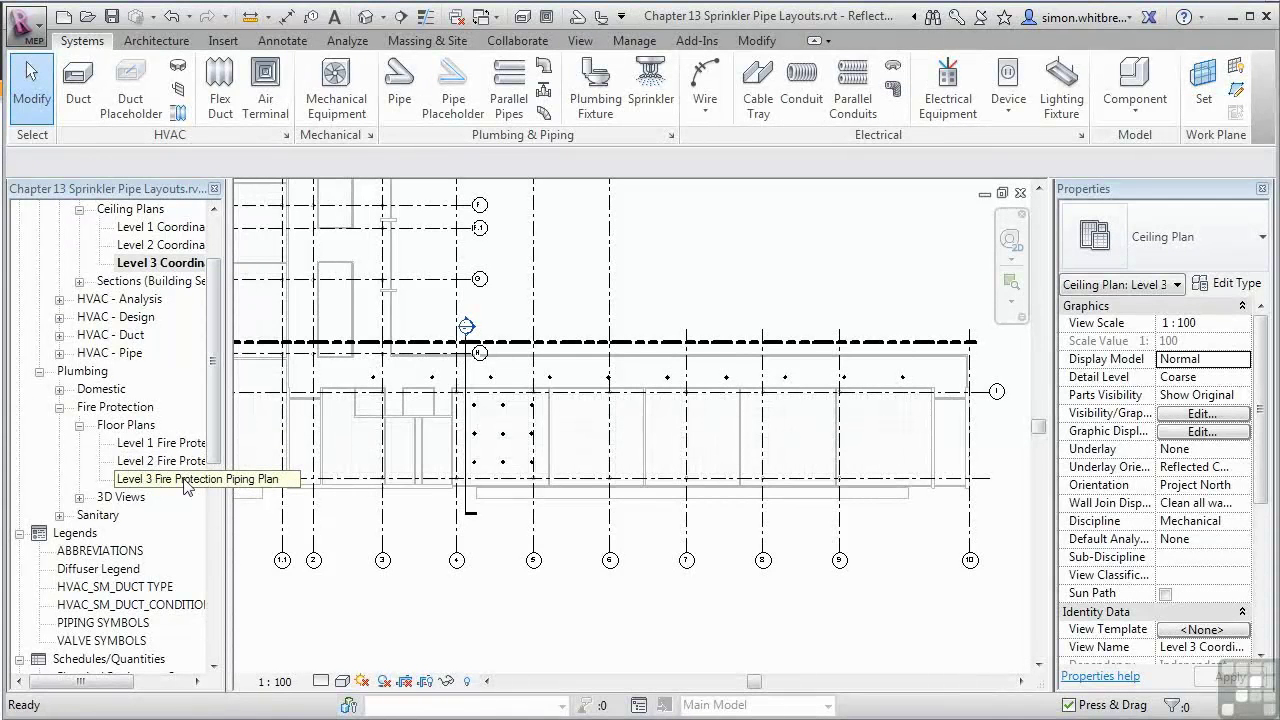
Open the Level 3 Fire Protection Piping Plan and select the corridor sprinkler near grids 3 and H.
{"action": "double_click", "coordinate": [184, 480]}
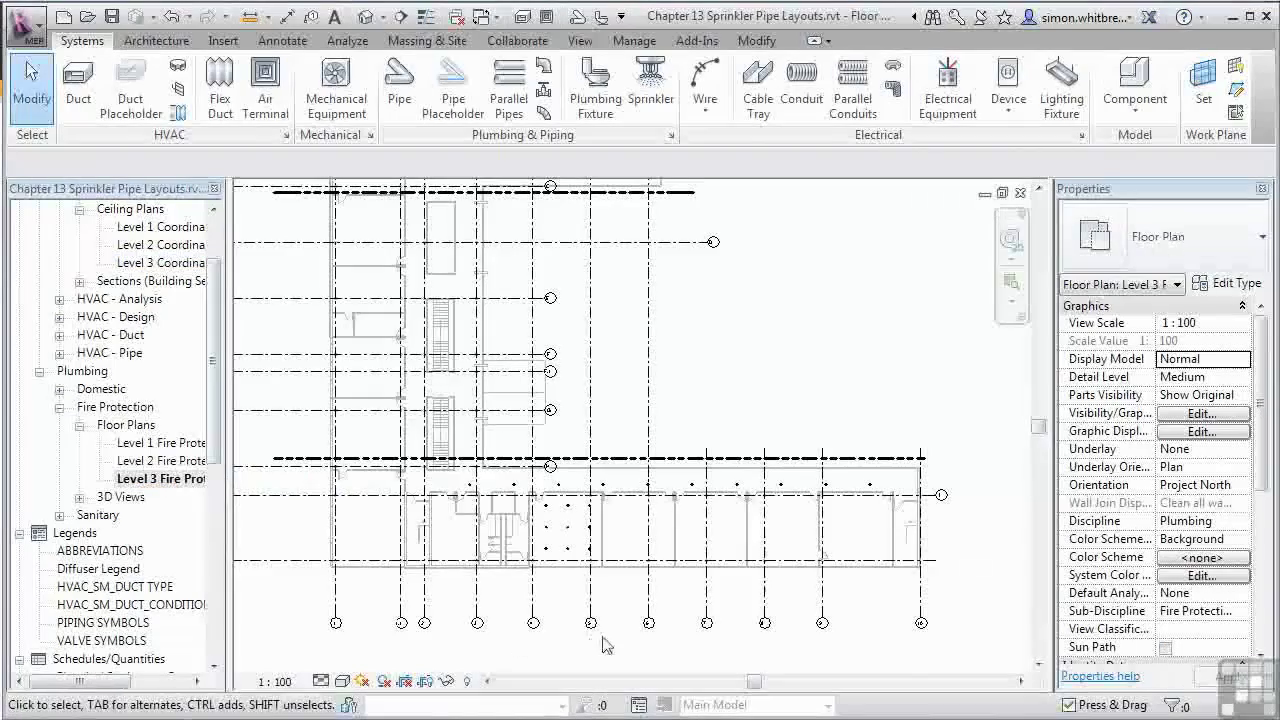
{"action": "scroll", "coordinate": [548, 591], "scroll_direction": "up", "scroll_amount": 2}
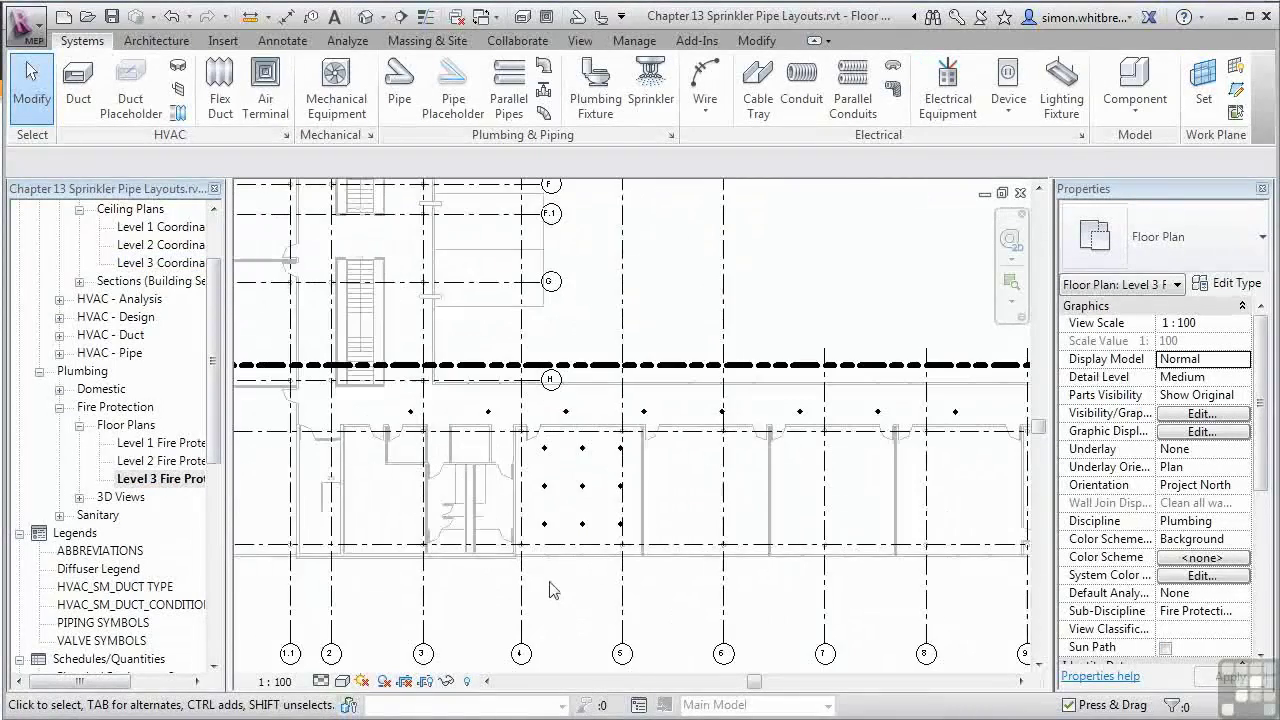
{"action": "middle_click_drag", "start_coordinate": [554, 590], "coordinate": [397, 580]}
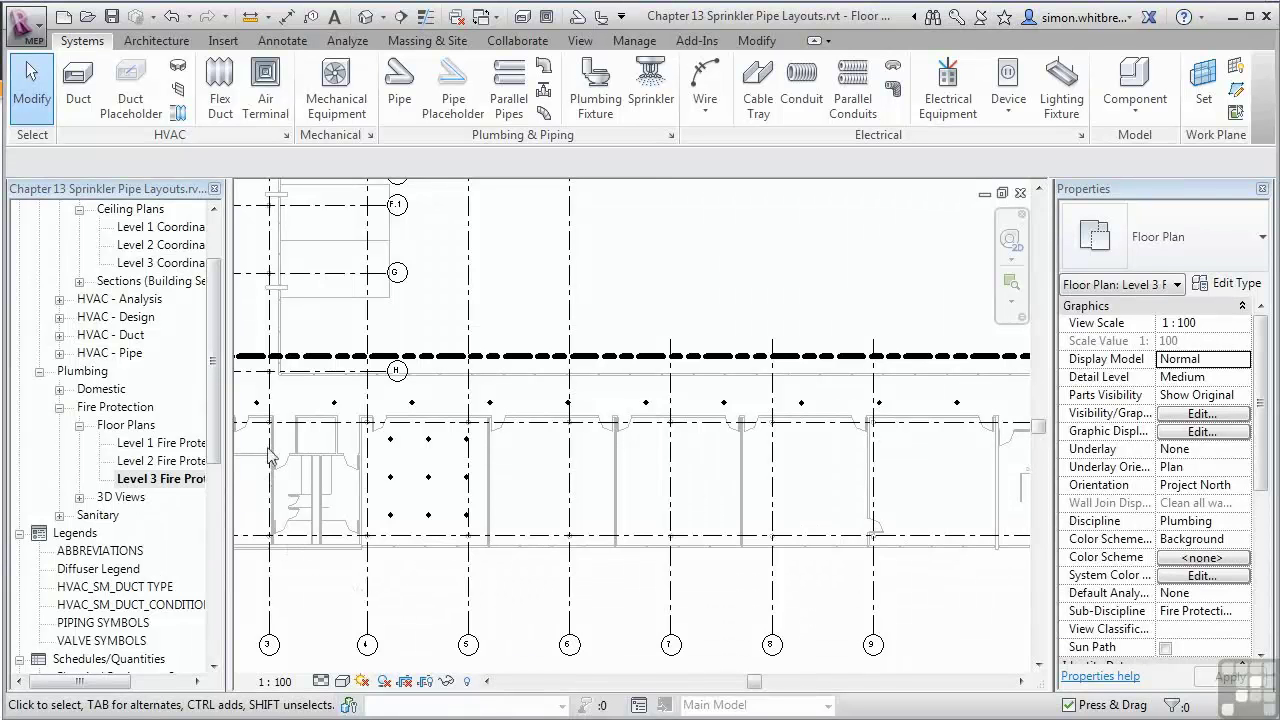
{"action": "left_click", "coordinate": [257, 403]}
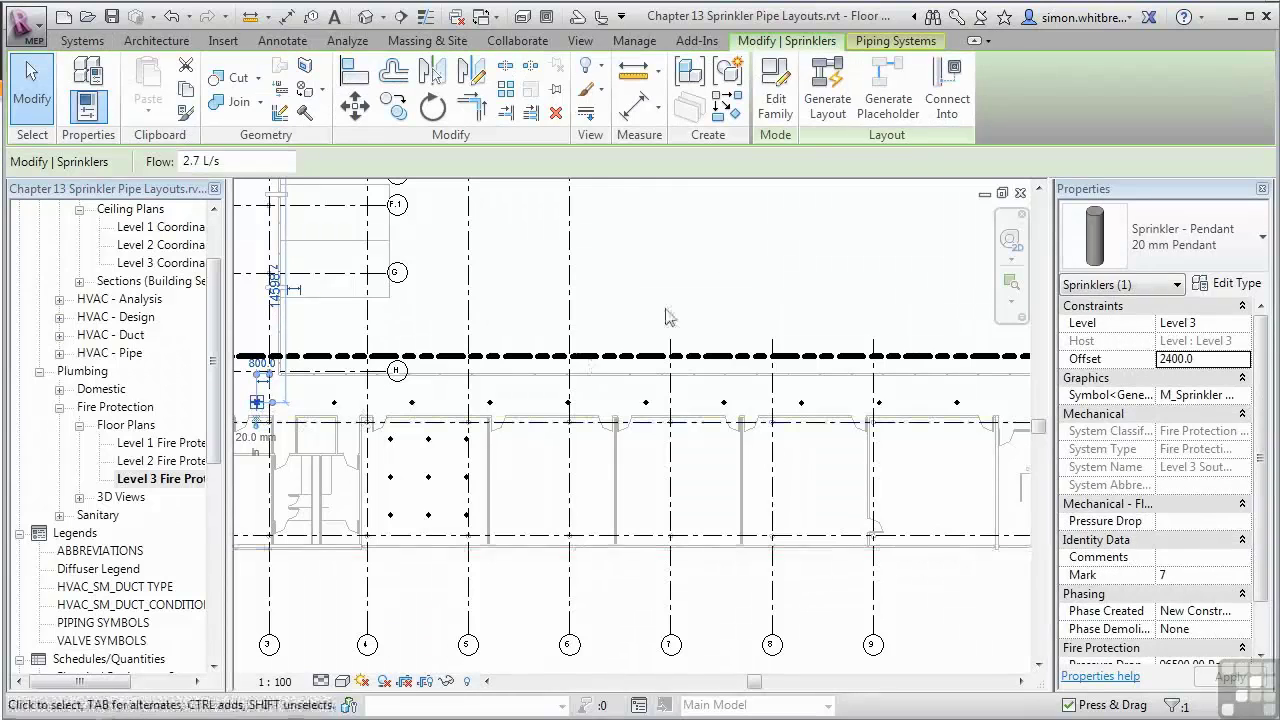
Generate a straight-run corridor placeholder layout with main and branch offsets of 3000, and finish it.
{"action": "left_click", "coordinate": [895, 105]}
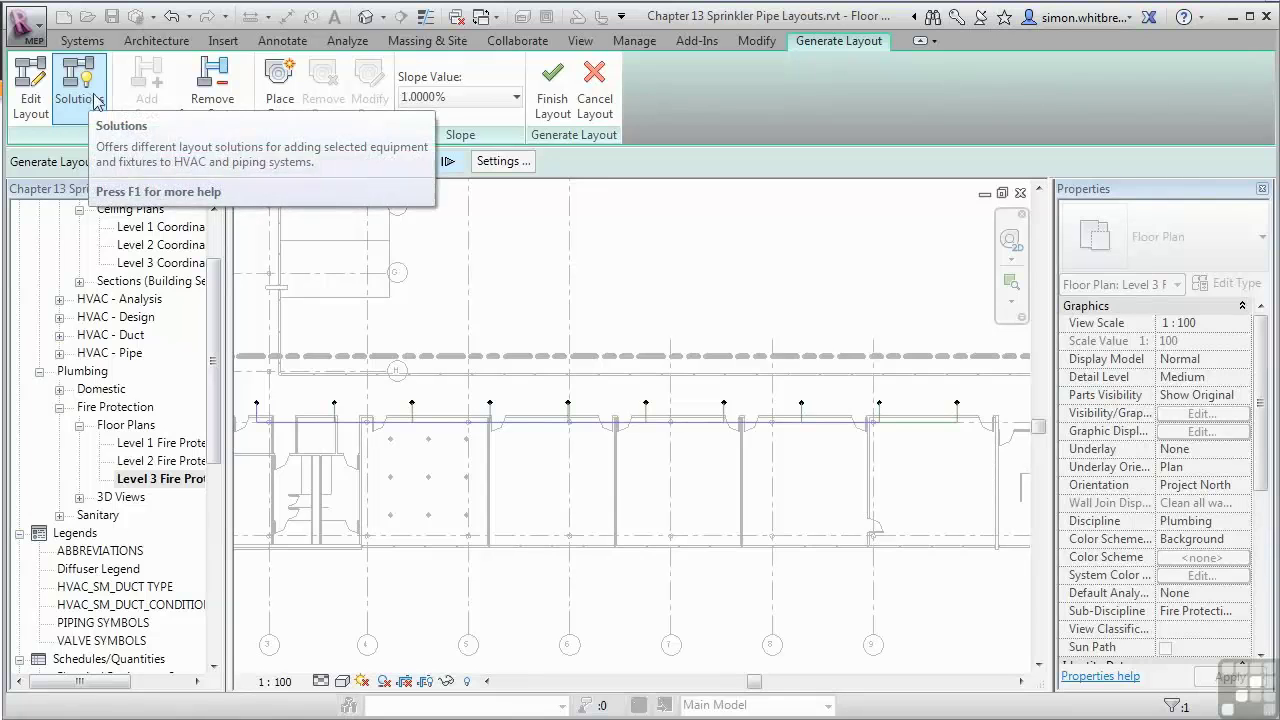
{"action": "left_click", "coordinate": [447, 162]}
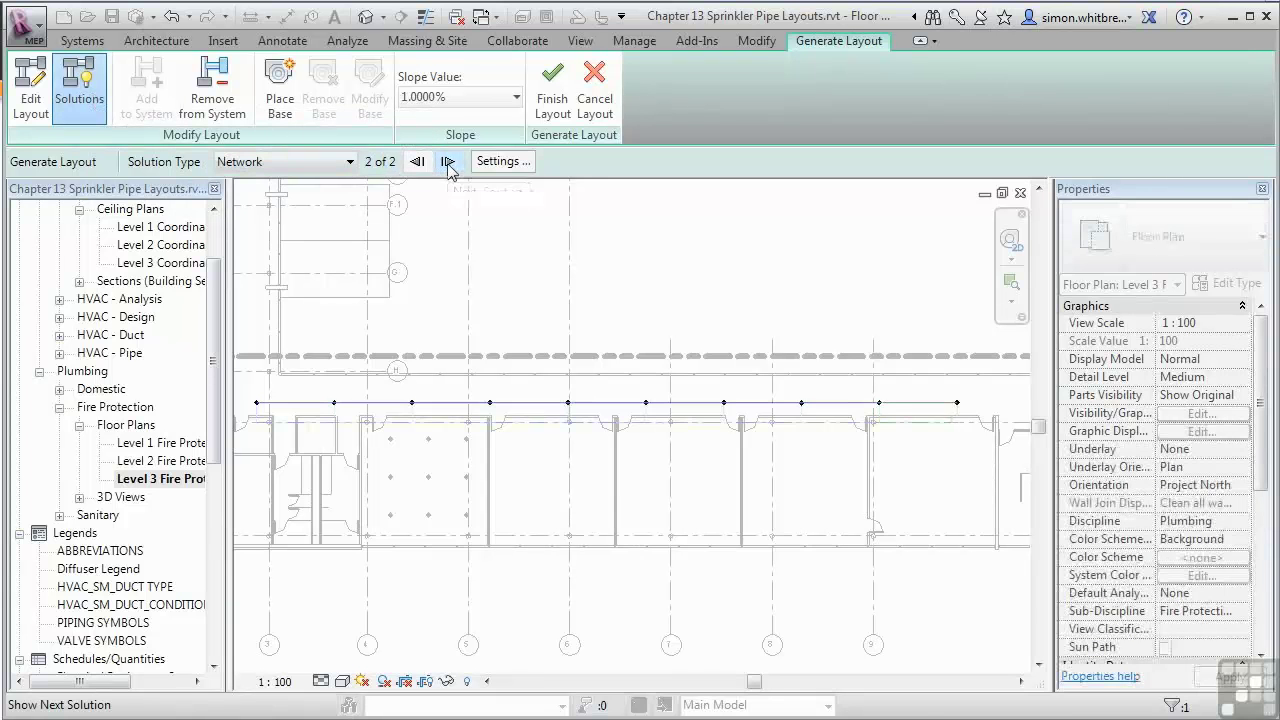
{"action": "left_click", "coordinate": [499, 163]}
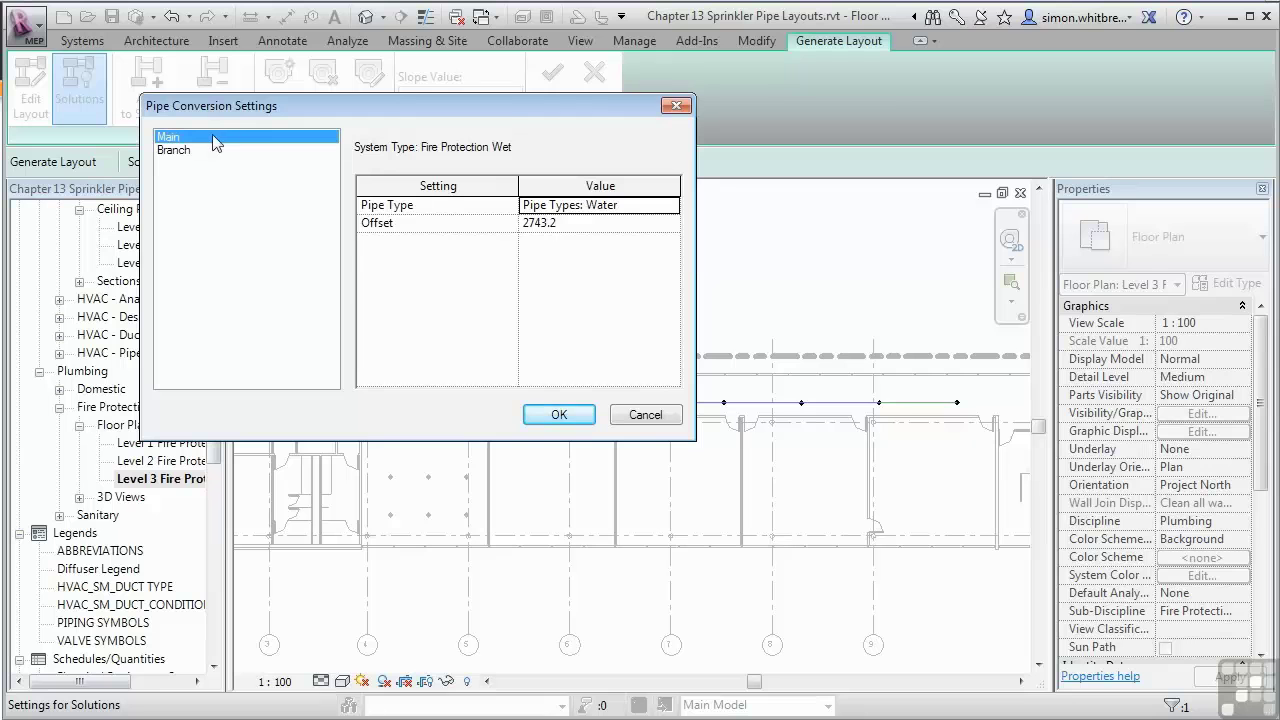
{"action": "left_click", "coordinate": [582, 223]}
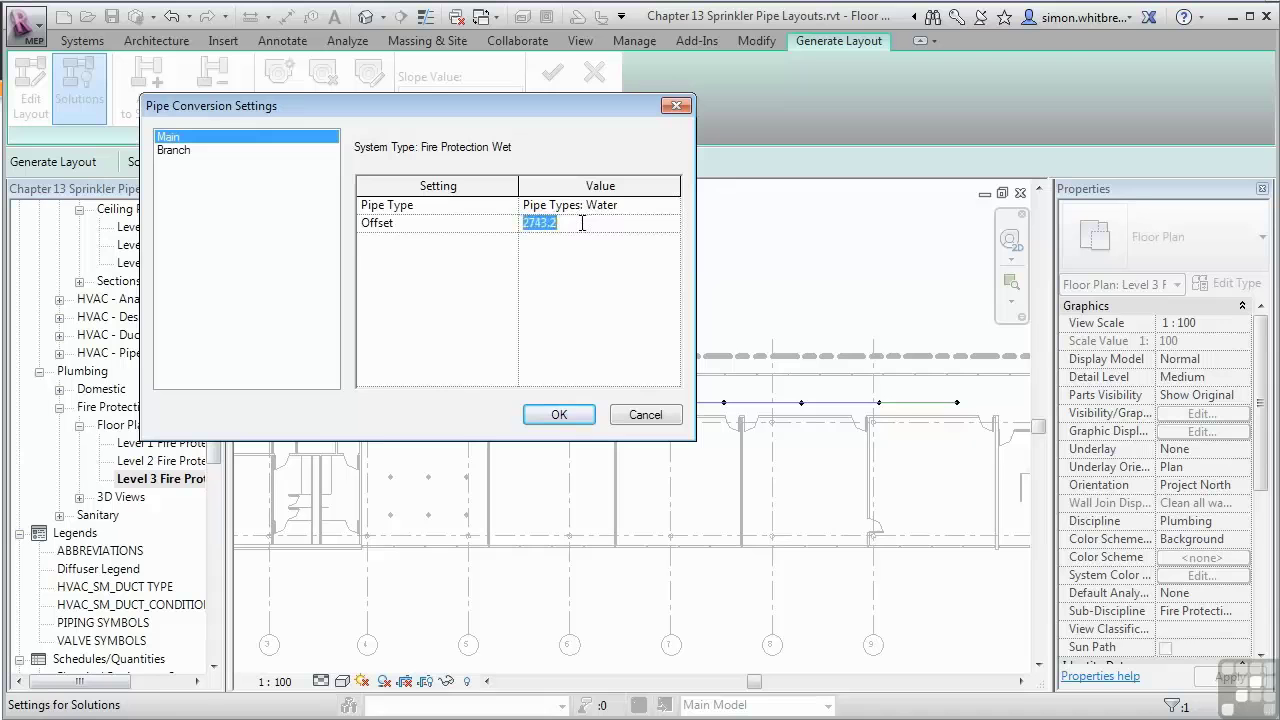
{"action": "type", "text": "3000"}
{"action": "left_click", "coordinate": [172, 151]}
{"action": "left_click", "coordinate": [583, 224]}
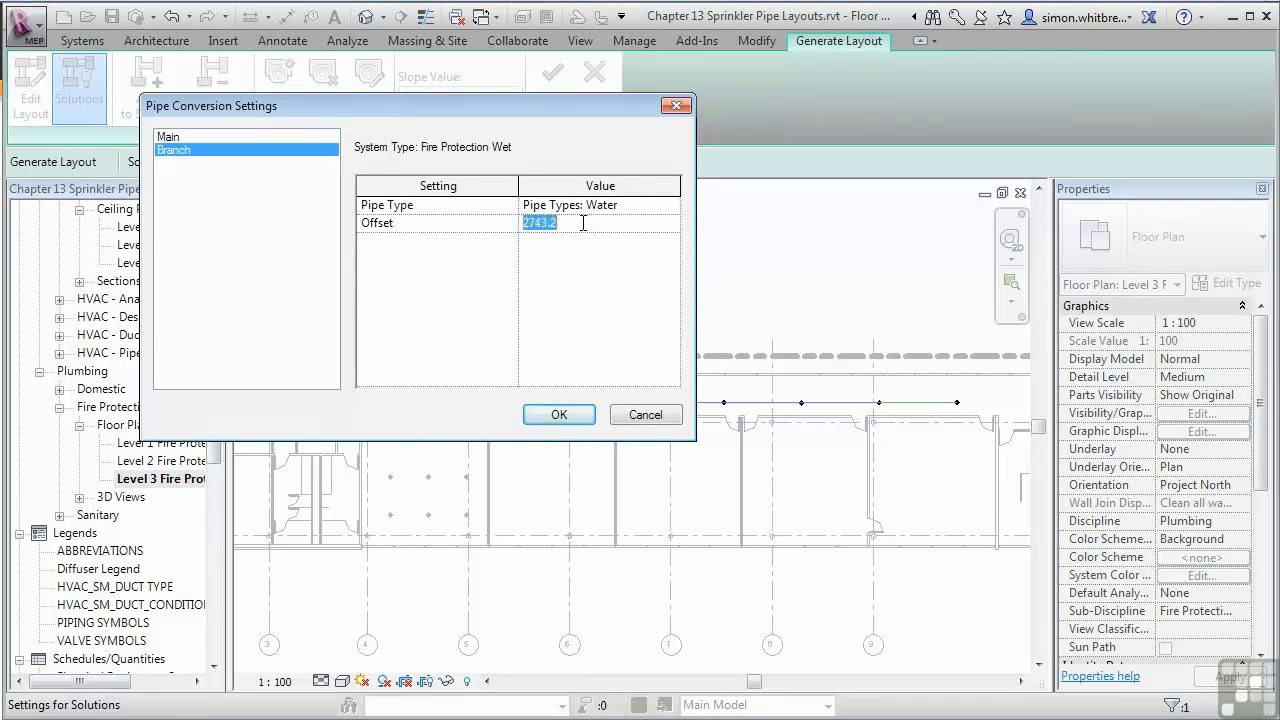
{"action": "type", "text": "3000"}
{"action": "left_click", "coordinate": [558, 415]}
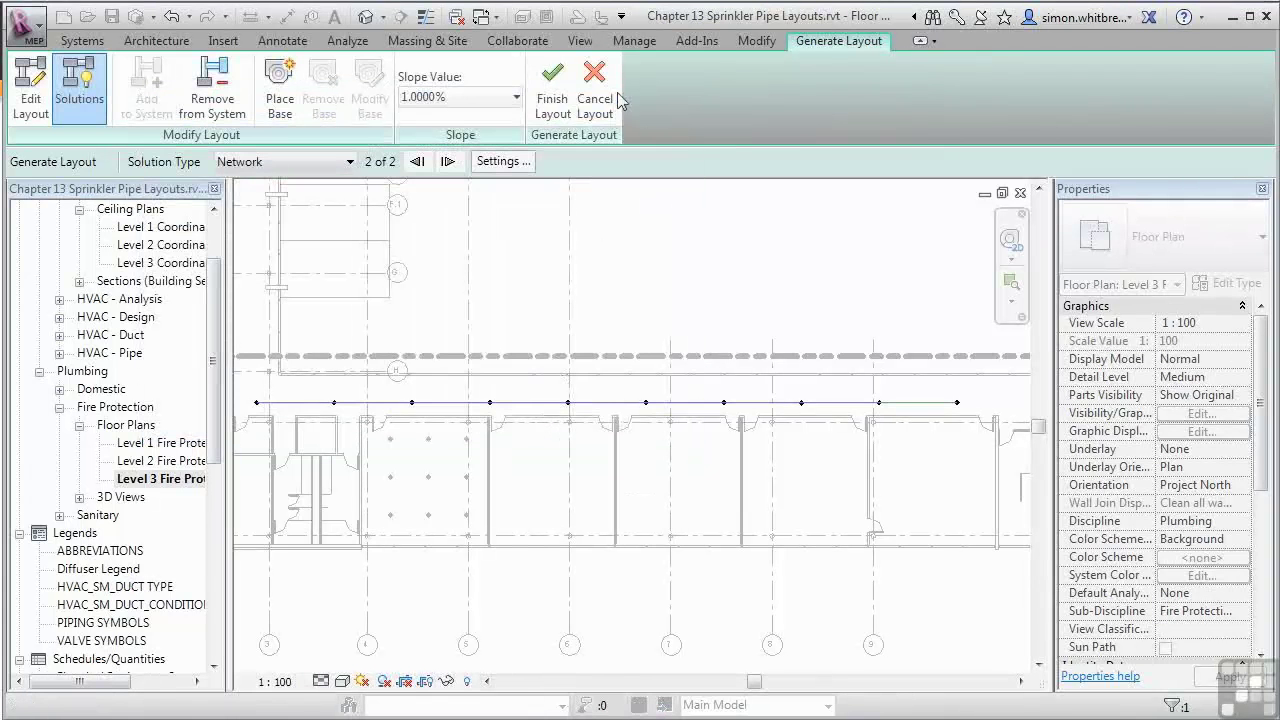
{"action": "left_click", "coordinate": [541, 100]}
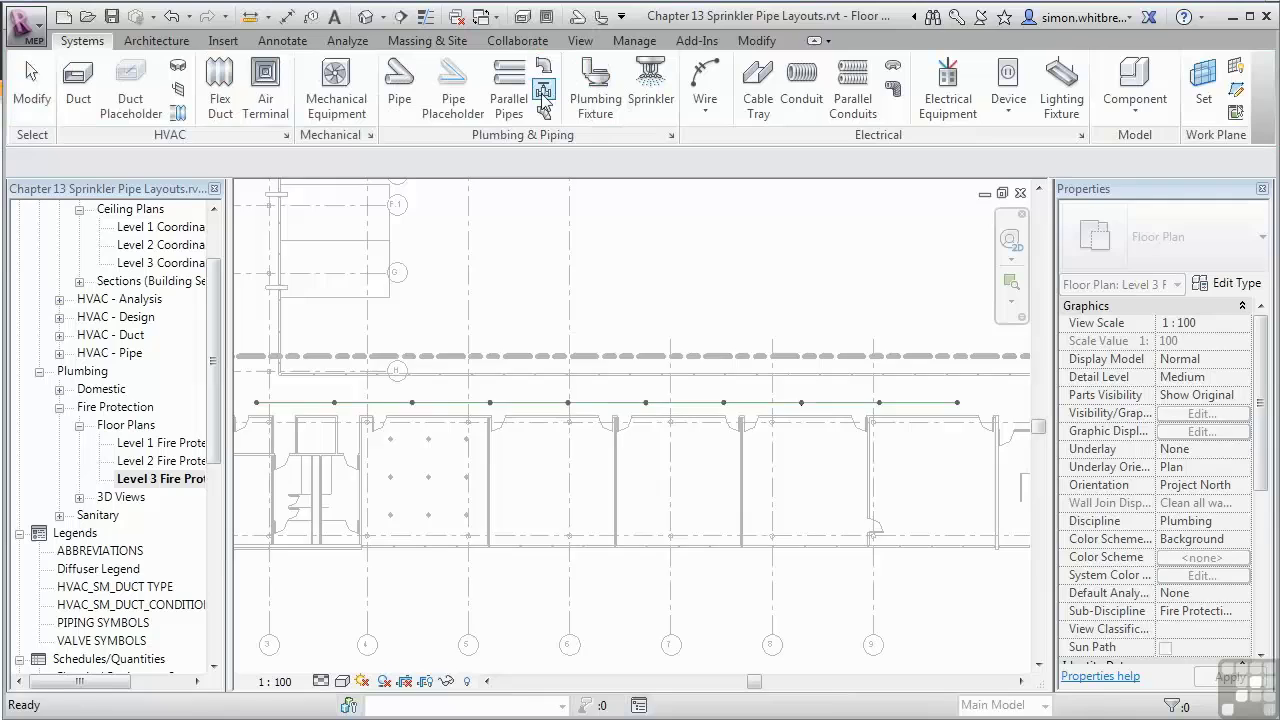
Zoom into the office room and select its lower-left sprinkler.
{"action": "scroll", "coordinate": [548, 520], "scroll_direction": "up", "scroll_amount": 2}
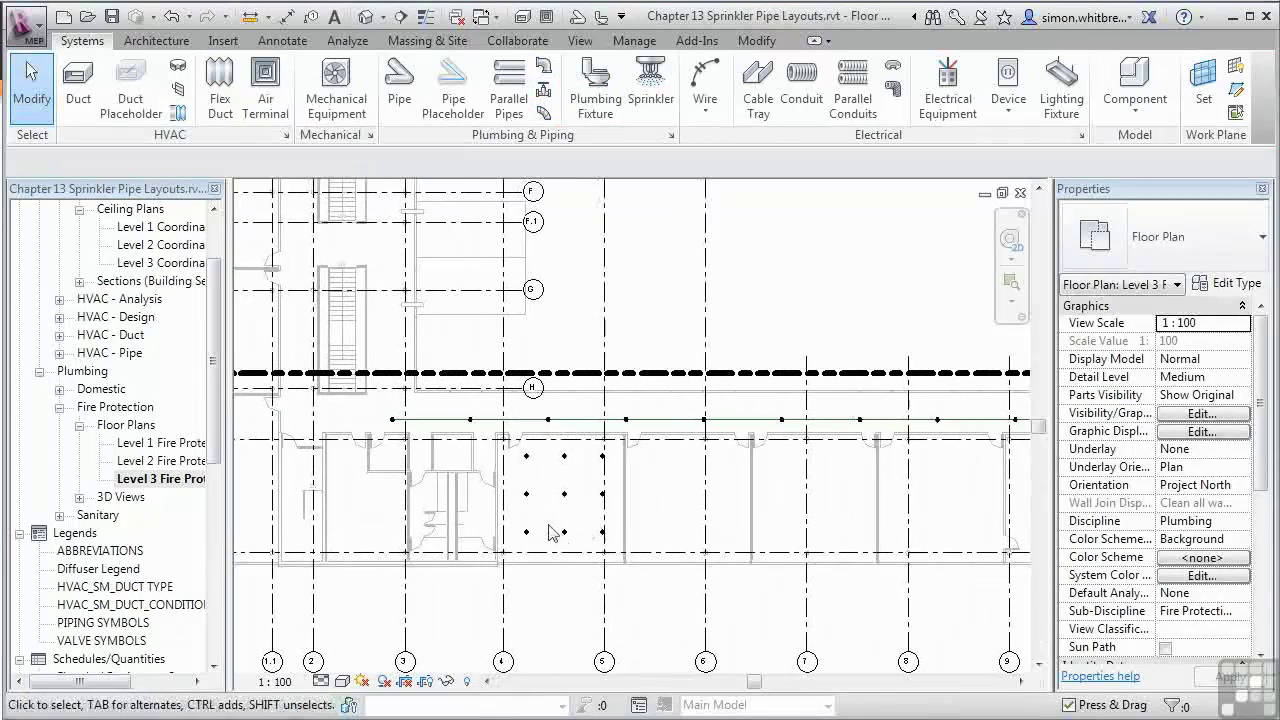
{"action": "scroll", "coordinate": [548, 522], "scroll_direction": "up", "scroll_amount": 1}
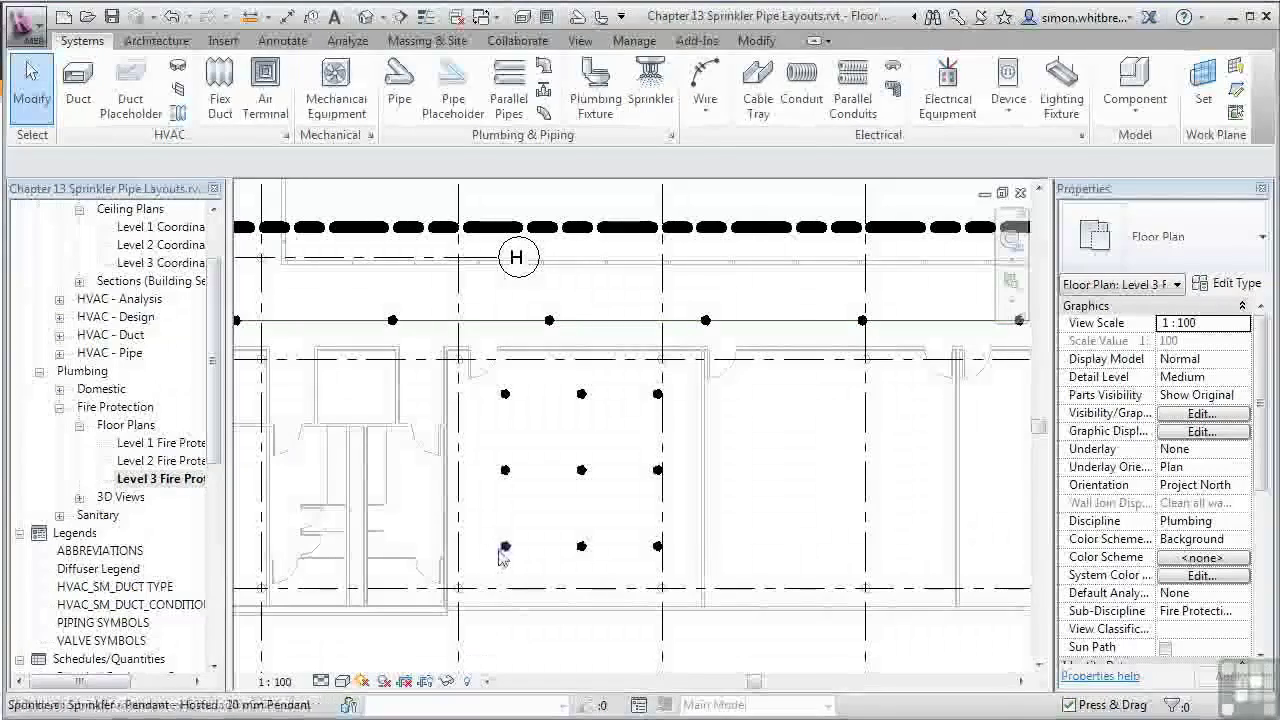
{"action": "left_click", "coordinate": [505, 546]}
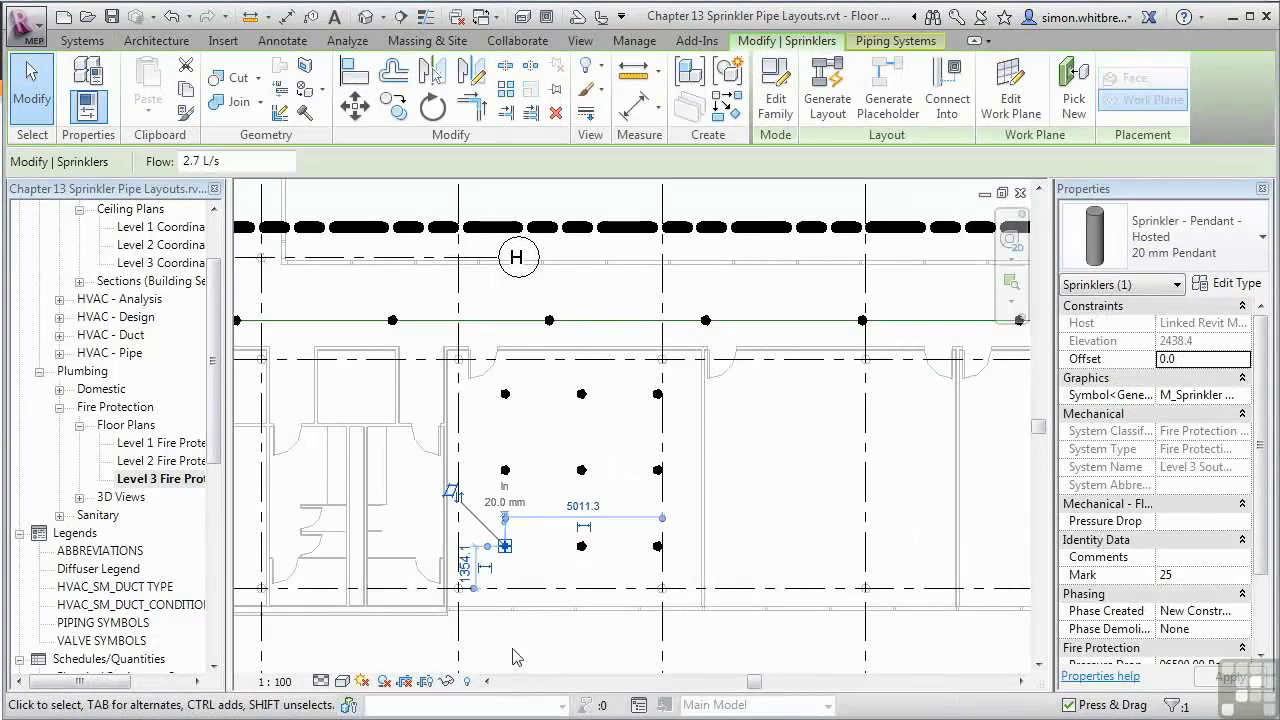
Generate an office pipe layout, preview the Perimeter and Intersections solutions, and review conversion settings.
{"action": "left_click", "coordinate": [827, 88]}
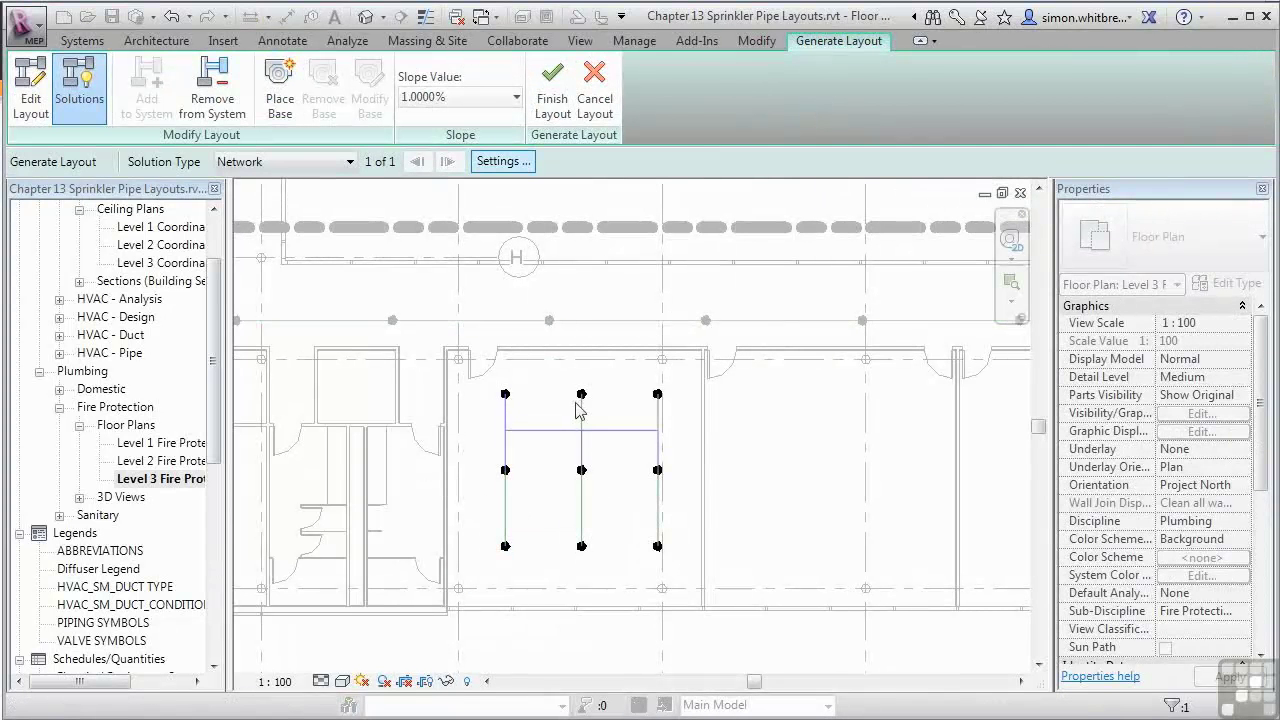
{"action": "left_click", "coordinate": [350, 162]}
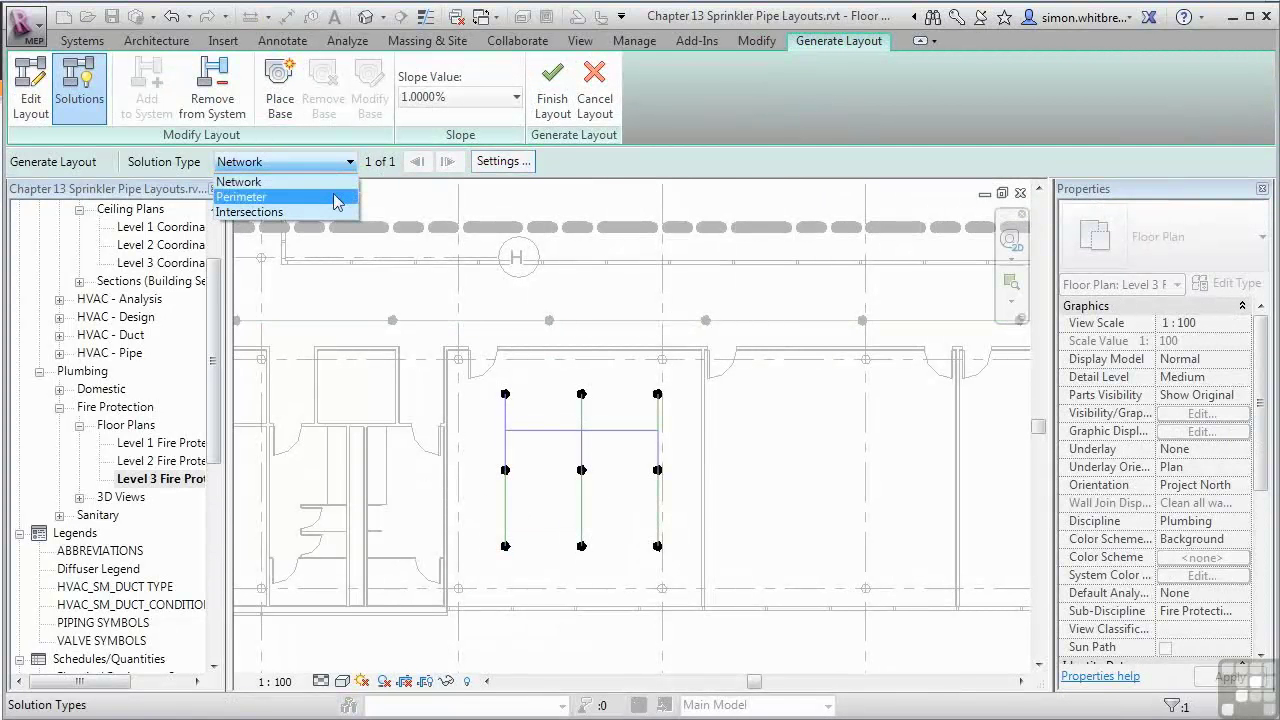
{"action": "left_click", "coordinate": [338, 191]}
{"action": "left_click", "coordinate": [316, 162]}
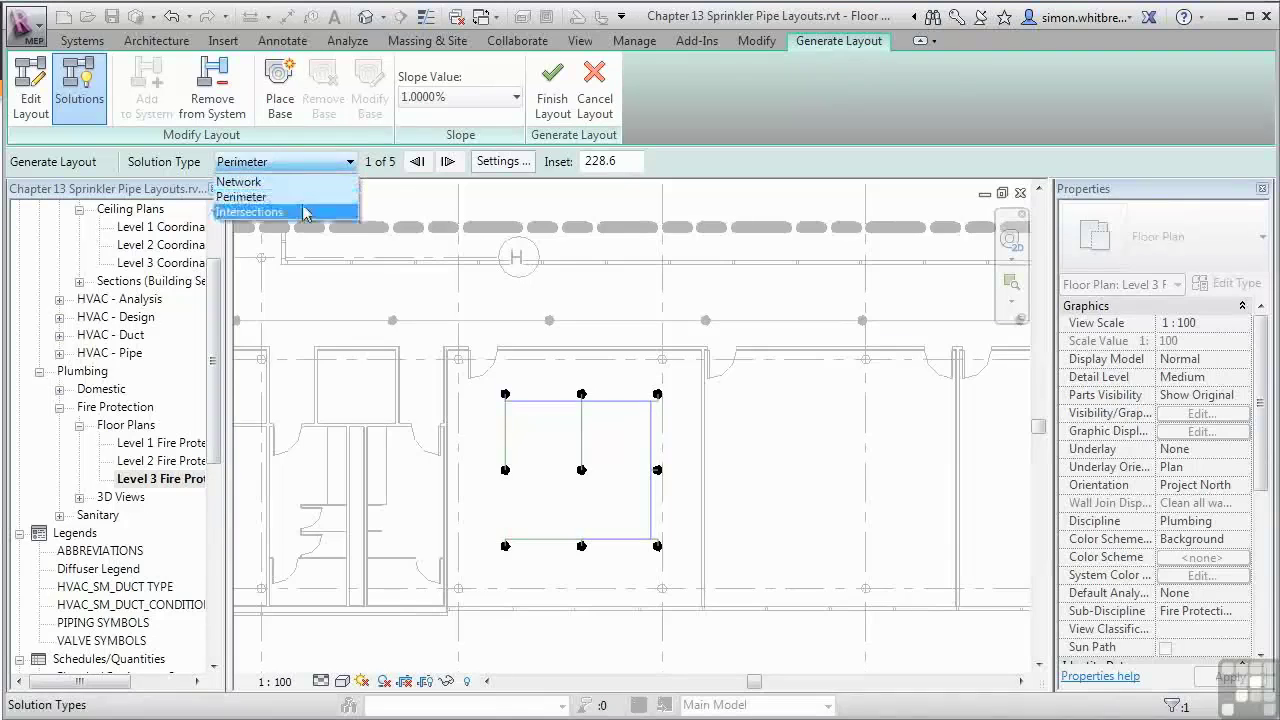
{"action": "left_click", "coordinate": [303, 212]}
{"action": "left_click", "coordinate": [497, 162]}
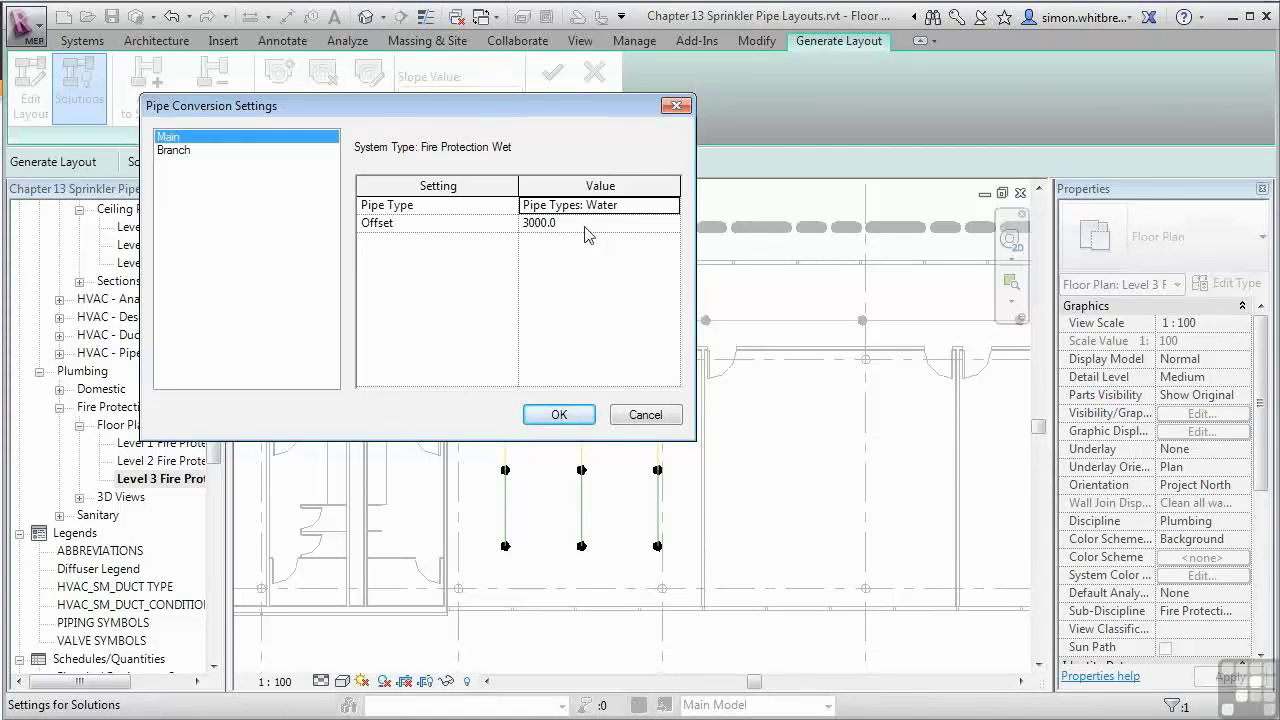
{"action": "left_click", "coordinate": [563, 416]}
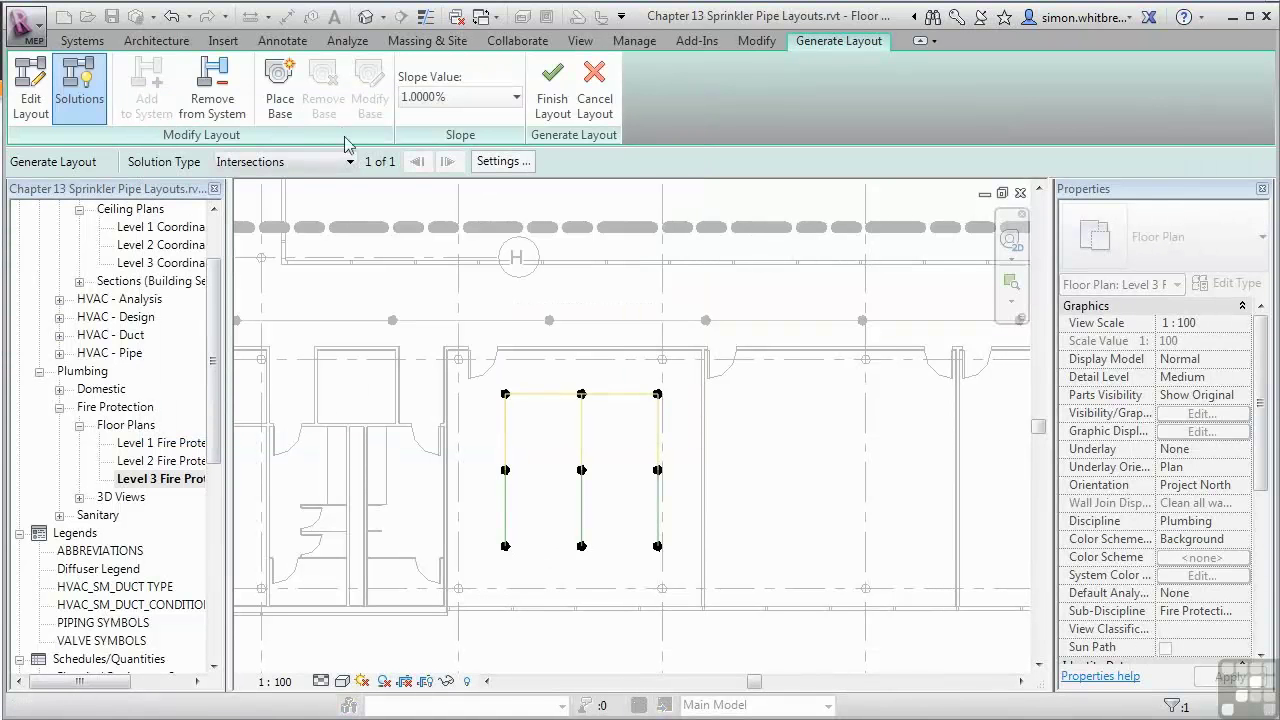
Choose the Perimeter solution with a 750 inset and finish the office layout.
{"action": "left_click", "coordinate": [348, 161]}
{"action": "left_click", "coordinate": [295, 196]}
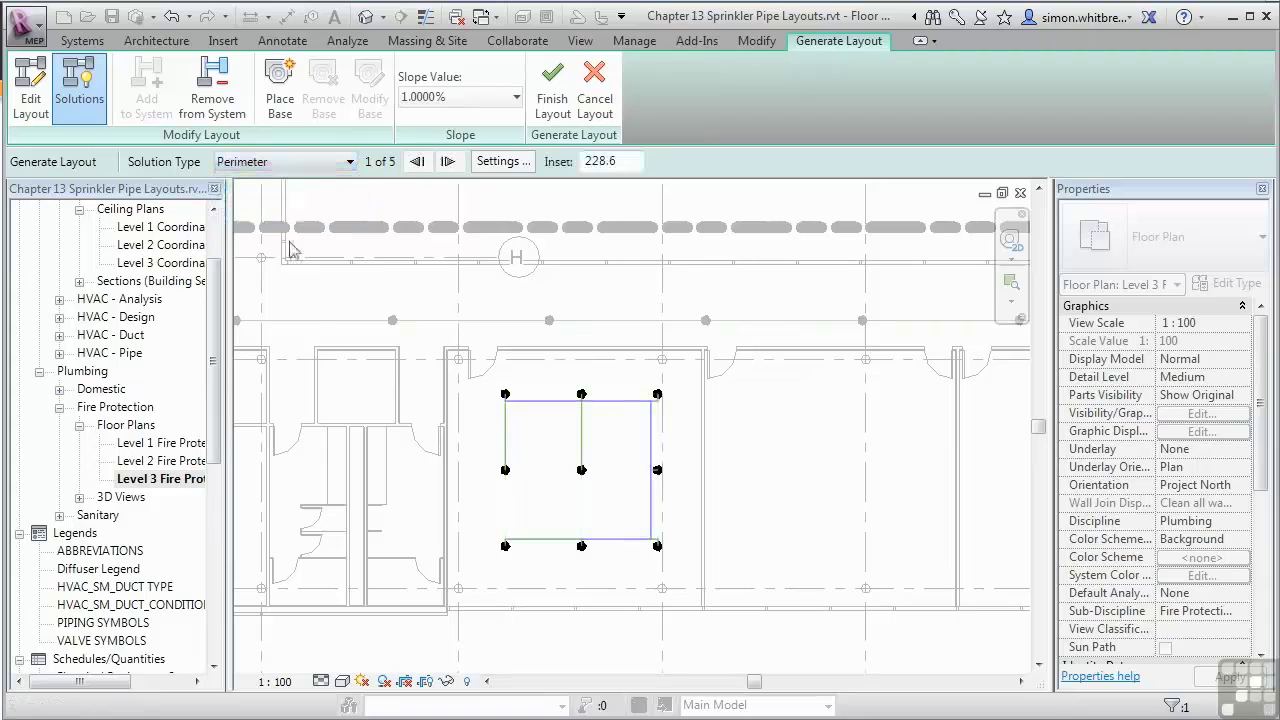
{"action": "double_click", "coordinate": [626, 161]}
{"action": "type", "text": "750"}
{"action": "key", "text": "Return"}
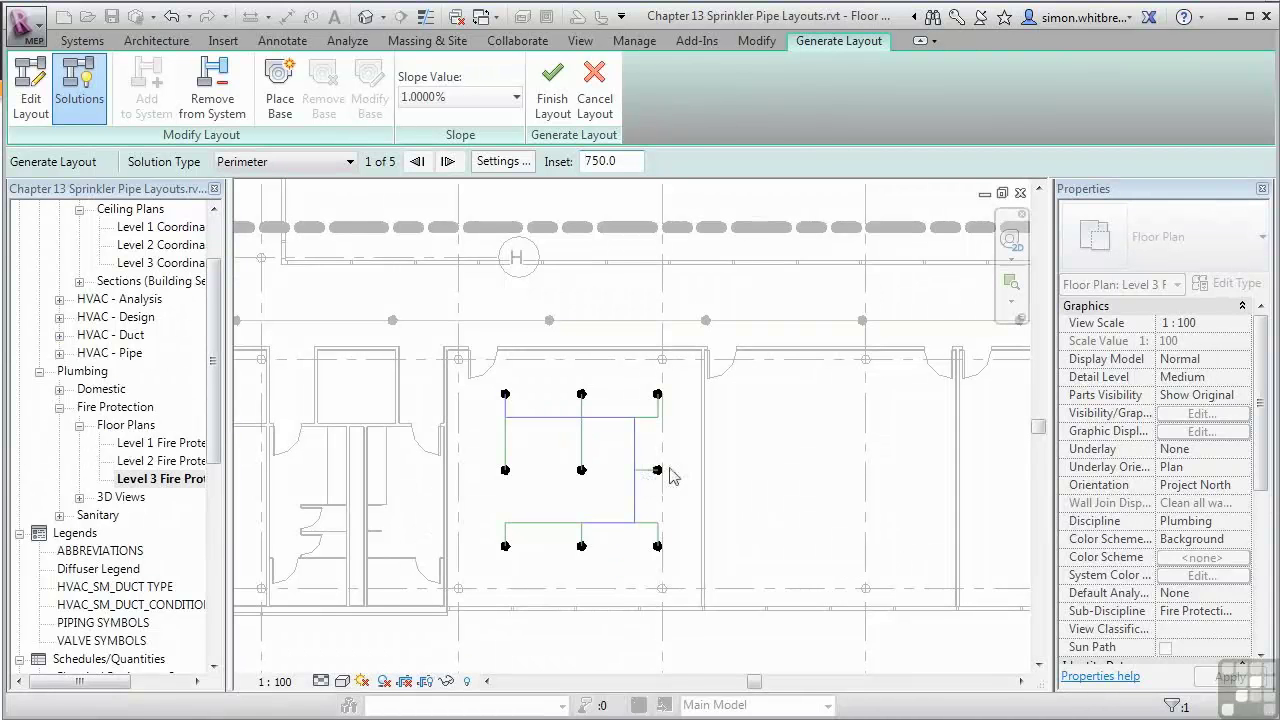
{"action": "left_click", "coordinate": [553, 105]}
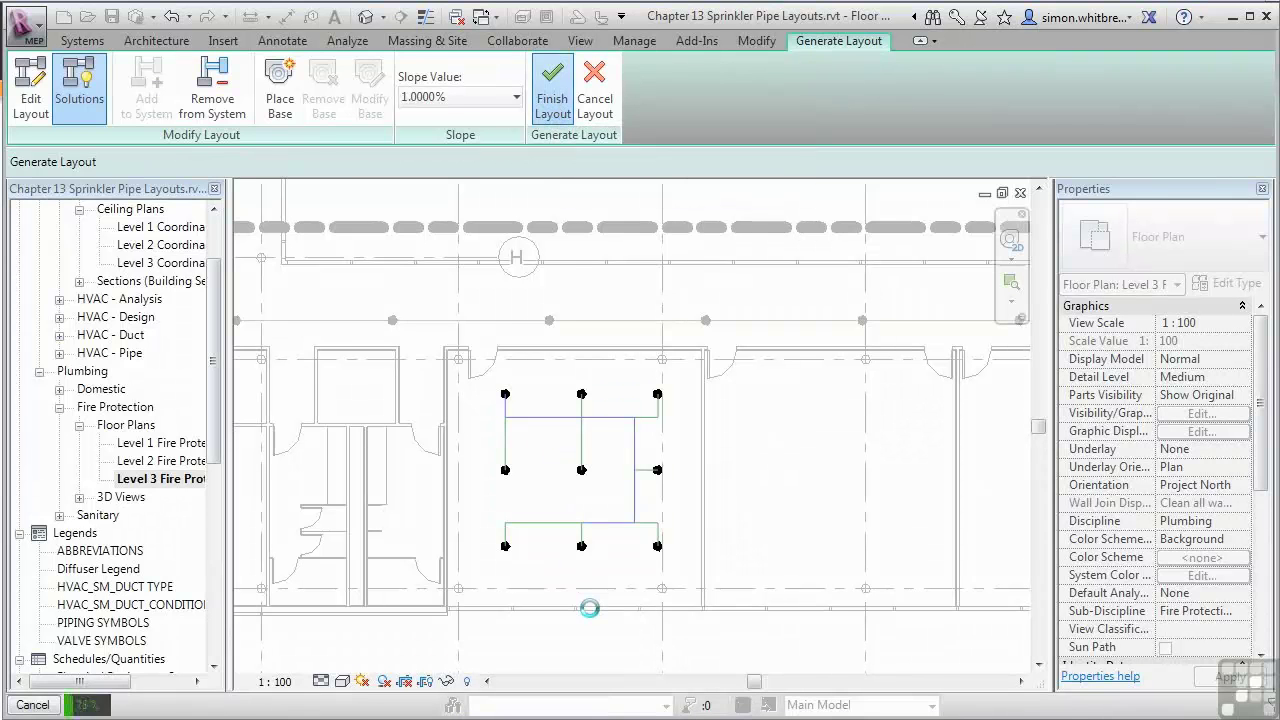
{"action": "left_click", "coordinate": [79, 497]}
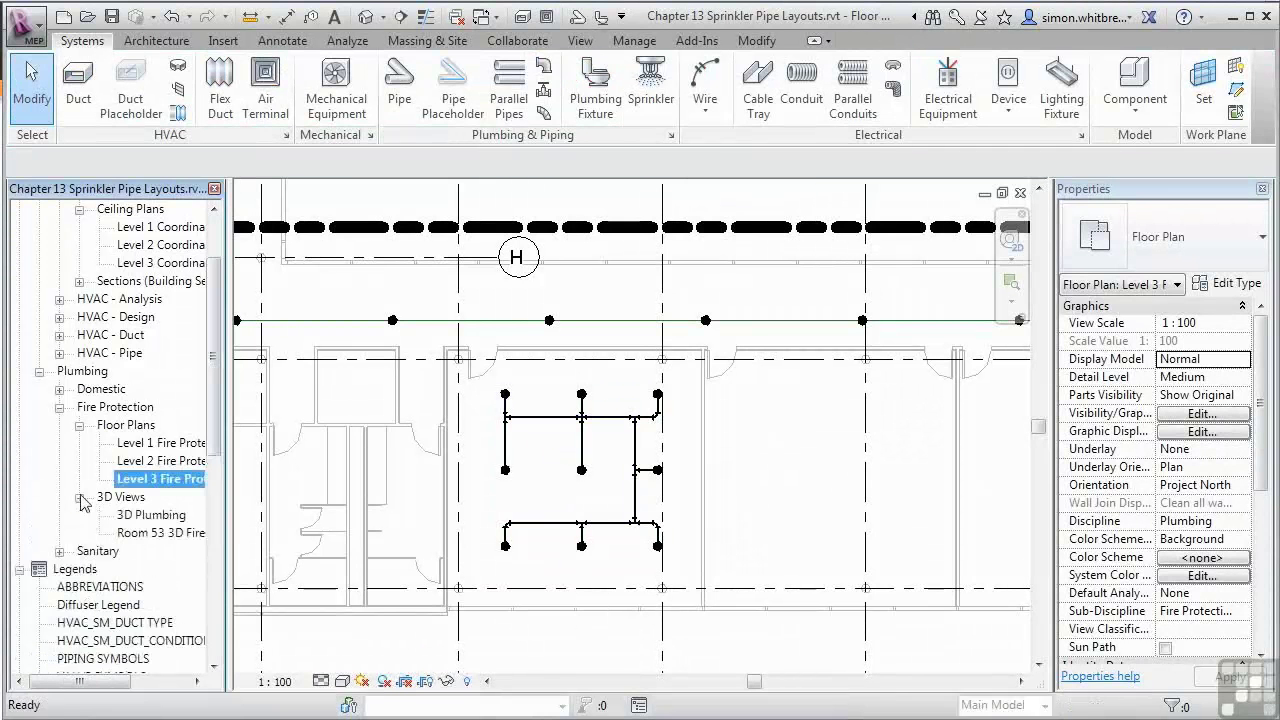
Open the 3D Plumbing view, turn off the section box, and temporarily hide the linked architectural model.
{"action": "double_click", "coordinate": [140, 516]}
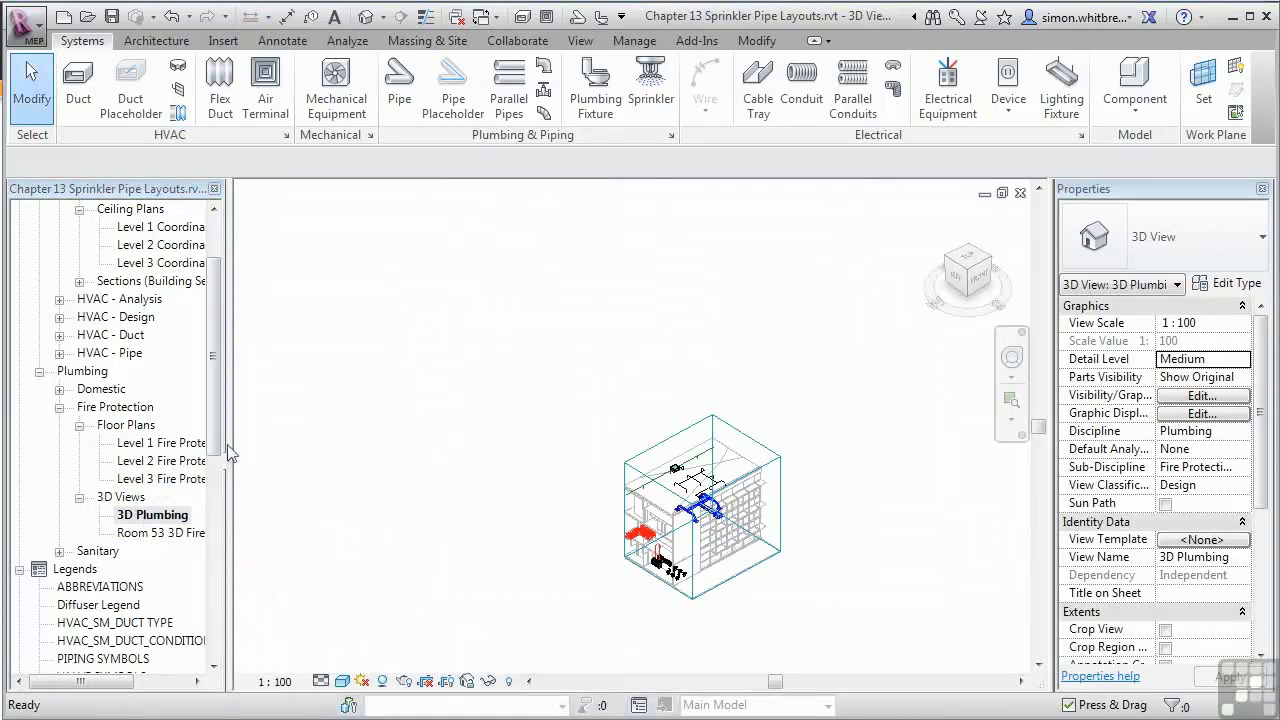
{"action": "scroll", "coordinate": [1272, 547], "scroll_direction": "down", "scroll_amount": 5}
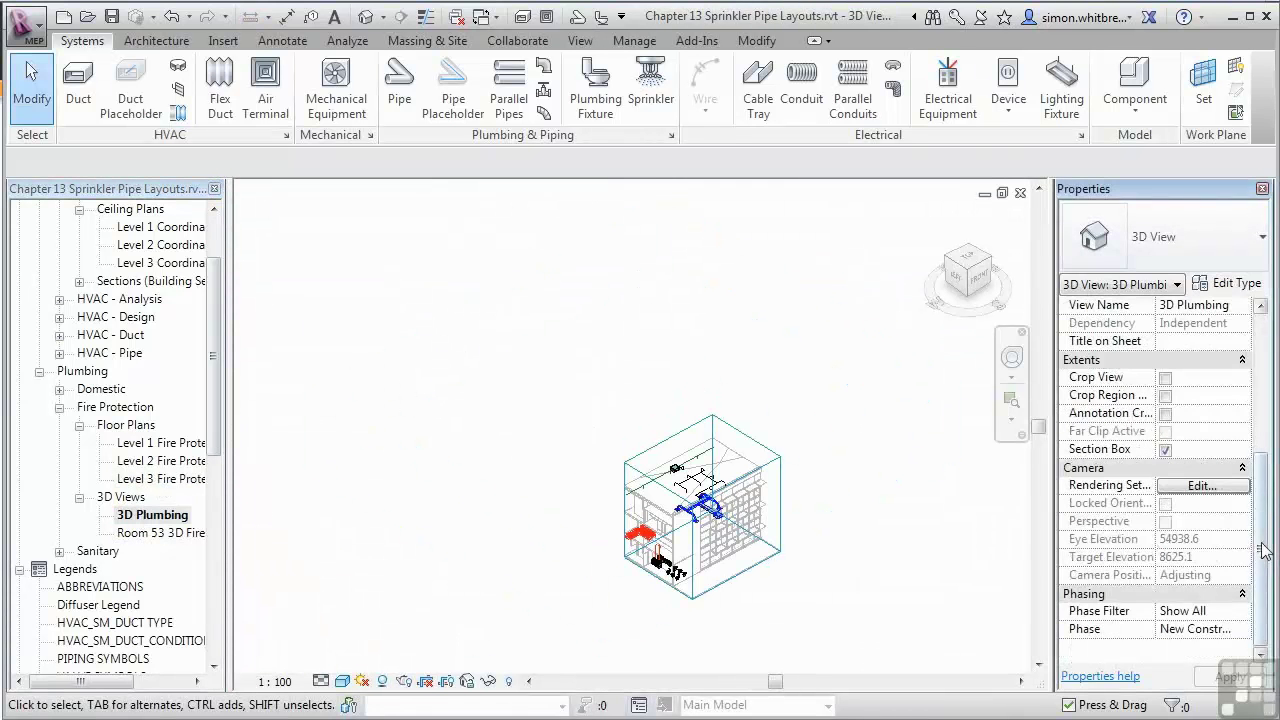
{"action": "left_click", "coordinate": [1165, 449]}
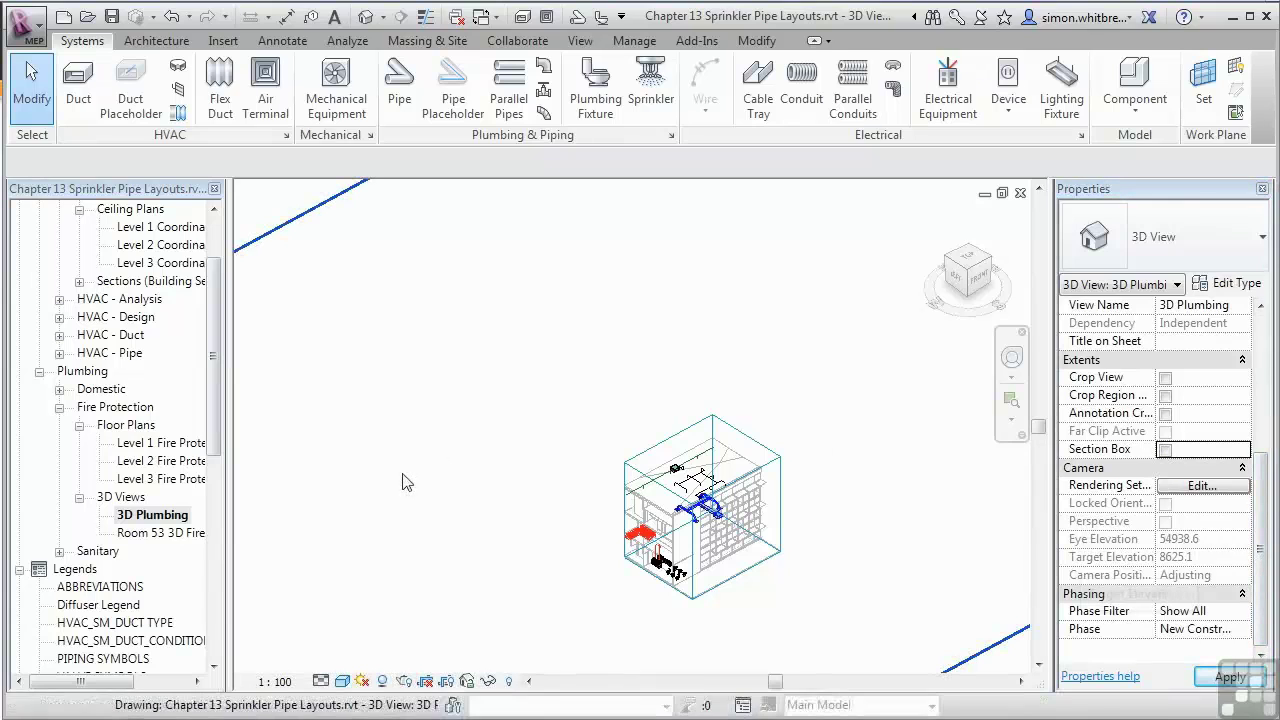
{"action": "left_click", "coordinate": [552, 615]}
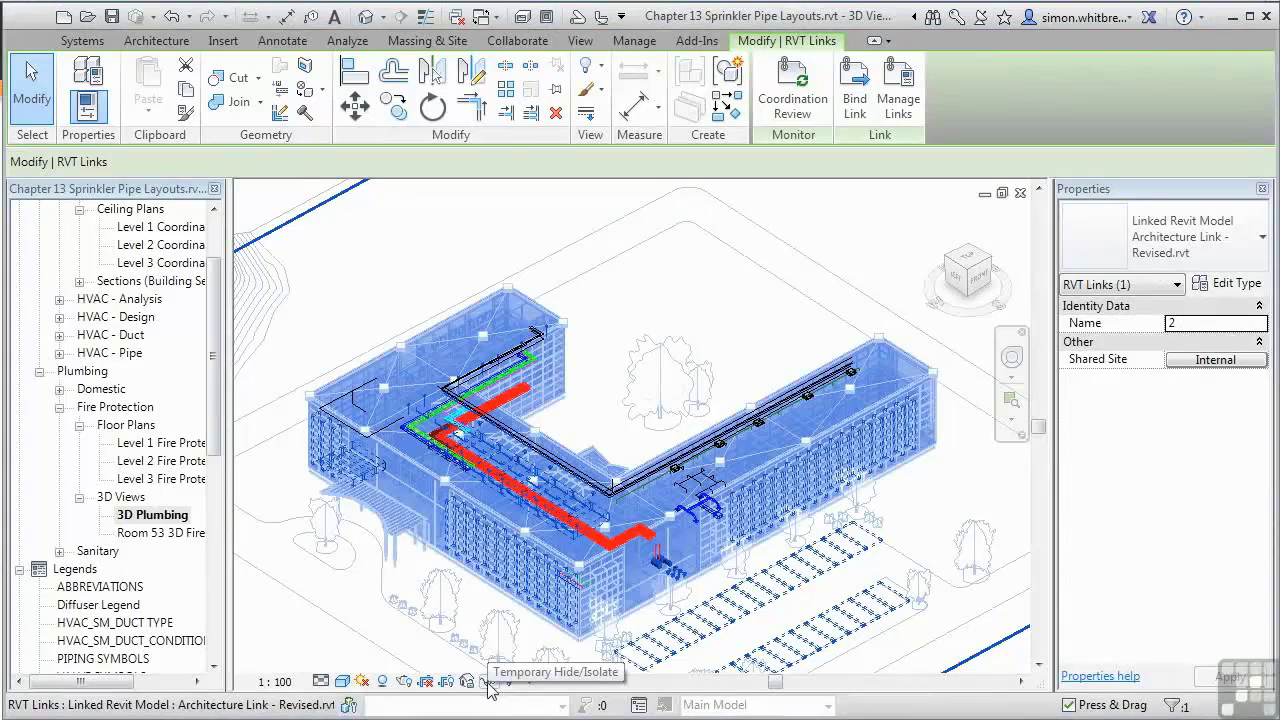
{"action": "left_click", "coordinate": [488, 681]}
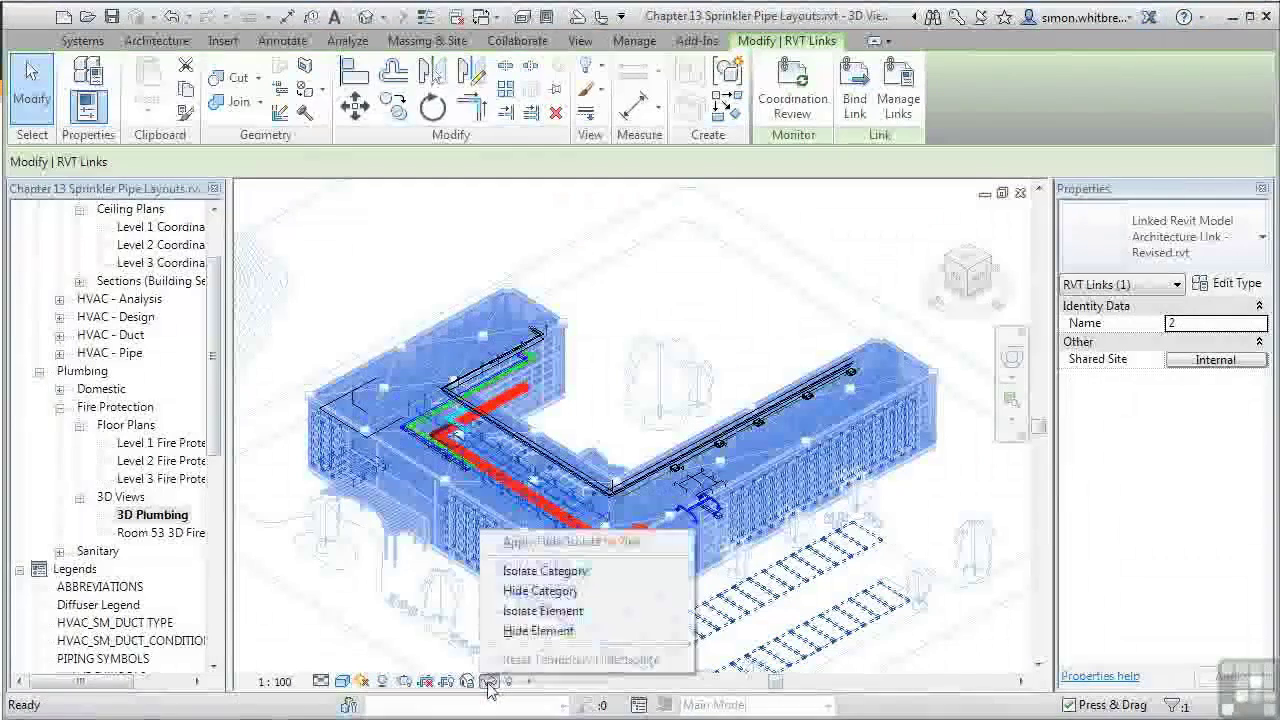
{"action": "left_click", "coordinate": [538, 634]}
Zoom and orbit the 3D view toward a front view of the fan coil unit and its pipe placeholder.
{"action": "scroll", "coordinate": [700, 490], "scroll_direction": "up", "scroll_amount": 5}
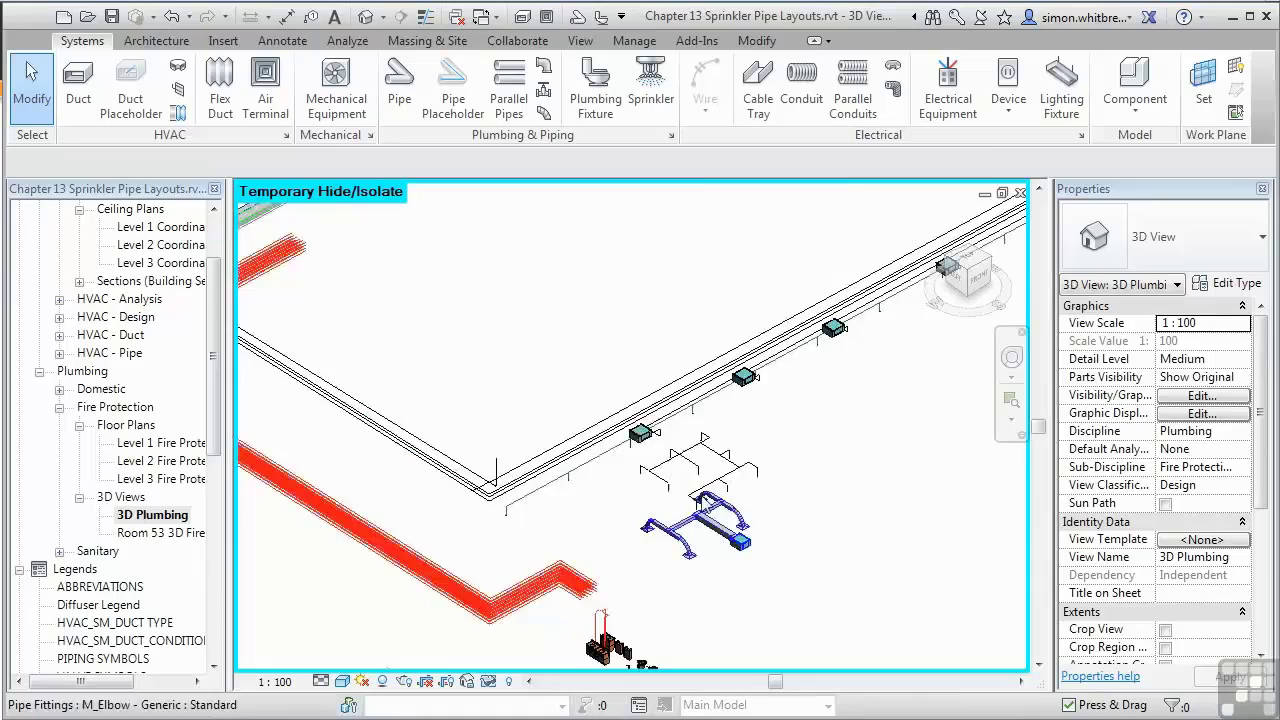
{"action": "scroll", "coordinate": [680, 500], "scroll_direction": "up", "scroll_amount": 3}
{"action": "middle_click_drag", "start_coordinate": [640, 523], "coordinate": [622, 521], "text": "shift"}
{"action": "scroll", "coordinate": [622, 521], "scroll_direction": "down", "scroll_amount": 5}
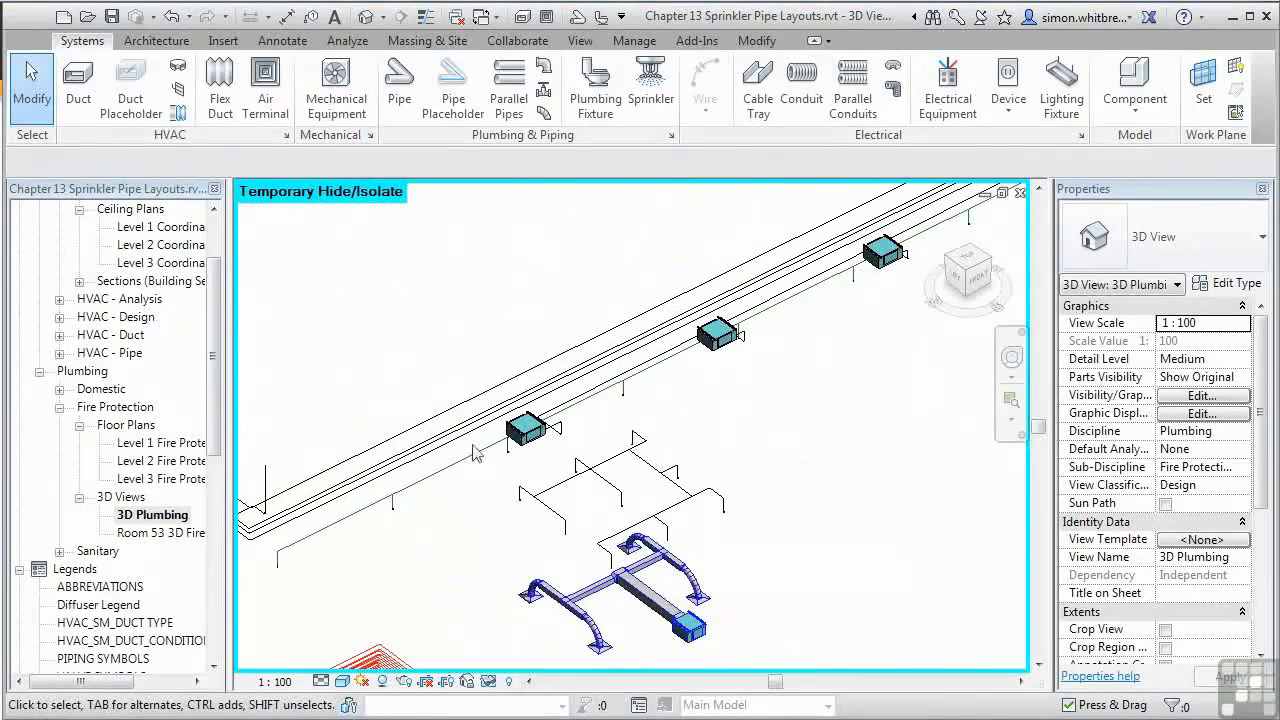
{"action": "scroll", "coordinate": [537, 458], "scroll_direction": "up", "scroll_amount": 6}
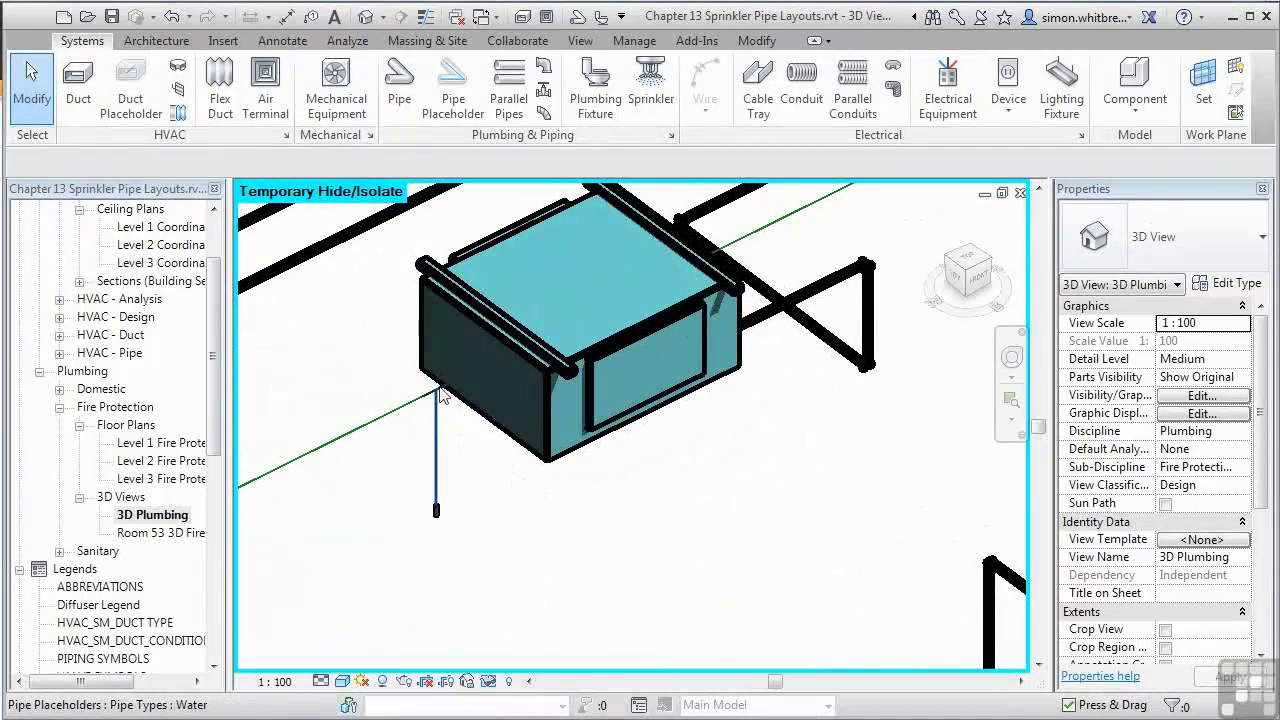
{"action": "left_click", "coordinate": [446, 391]}
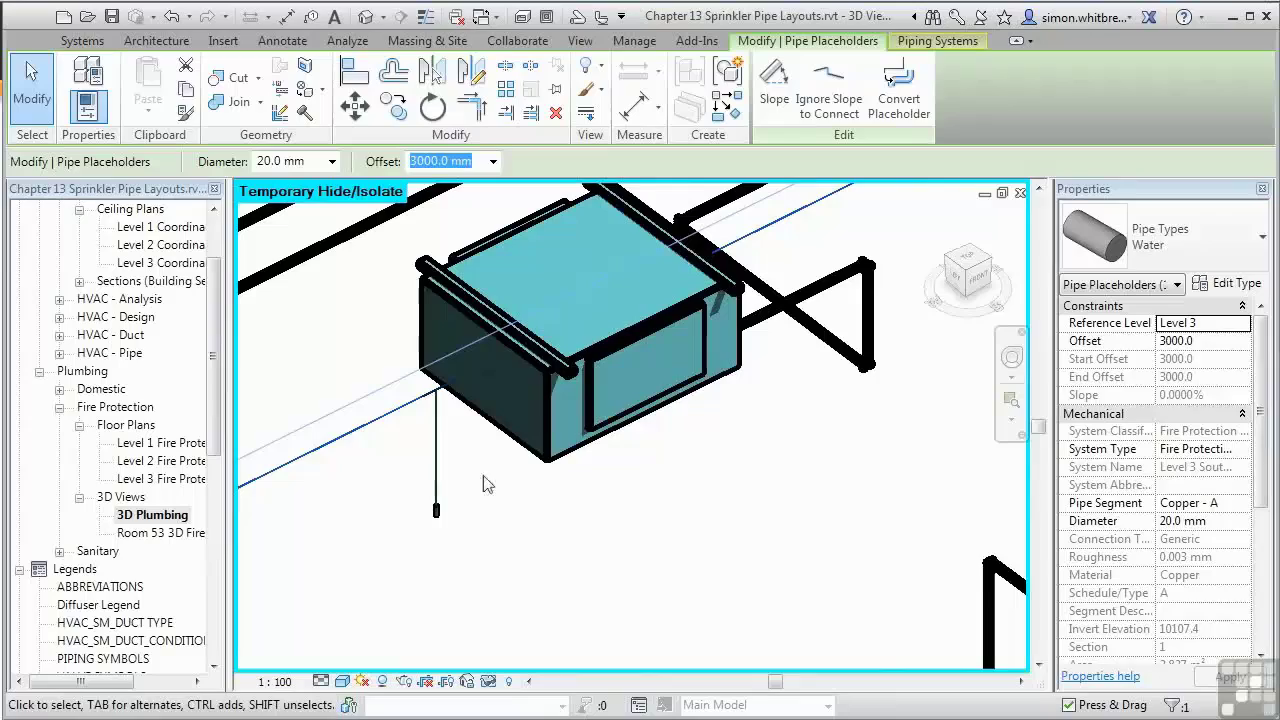
{"action": "scroll", "coordinate": [672, 537], "scroll_direction": "down", "scroll_amount": 5}
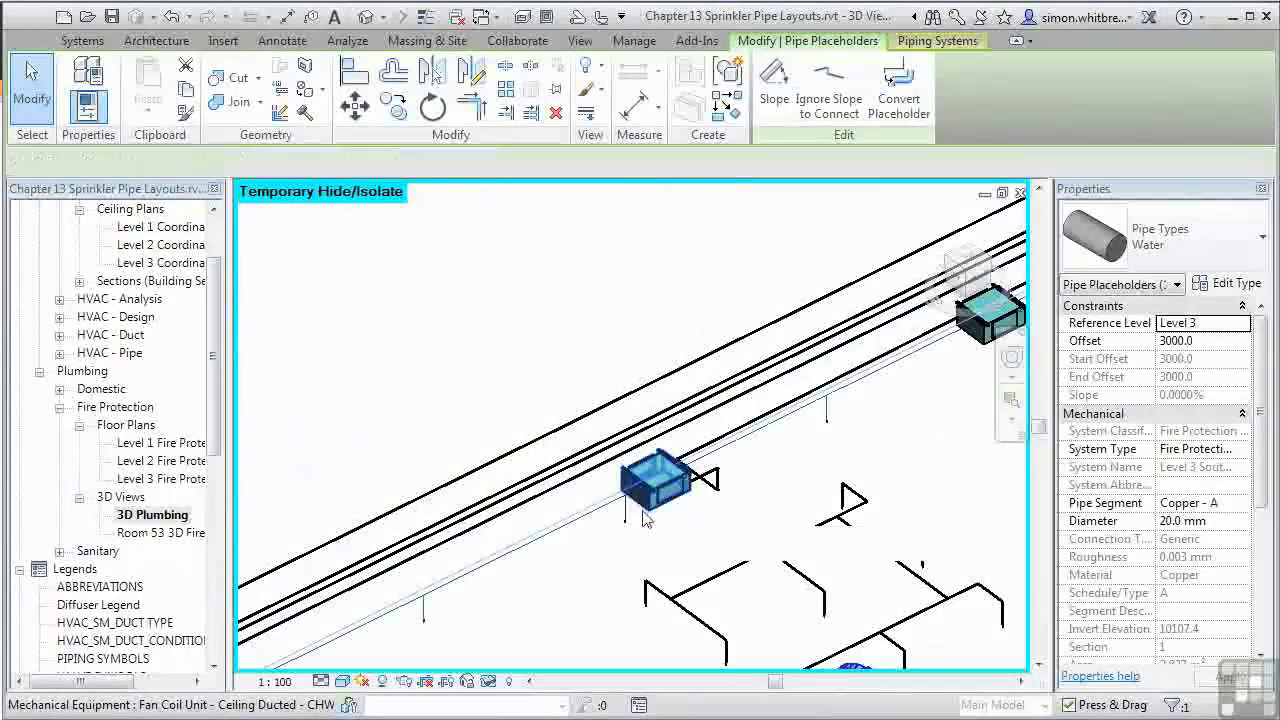
{"action": "left_click", "coordinate": [644, 516]}
{"action": "middle_click_drag", "start_coordinate": [644, 516], "coordinate": [447, 484], "text": "shift"}
{"action": "scroll", "coordinate": [519, 596], "scroll_direction": "up", "scroll_amount": 5}
{"action": "scroll", "coordinate": [519, 596], "scroll_direction": "down", "scroll_amount": 3}
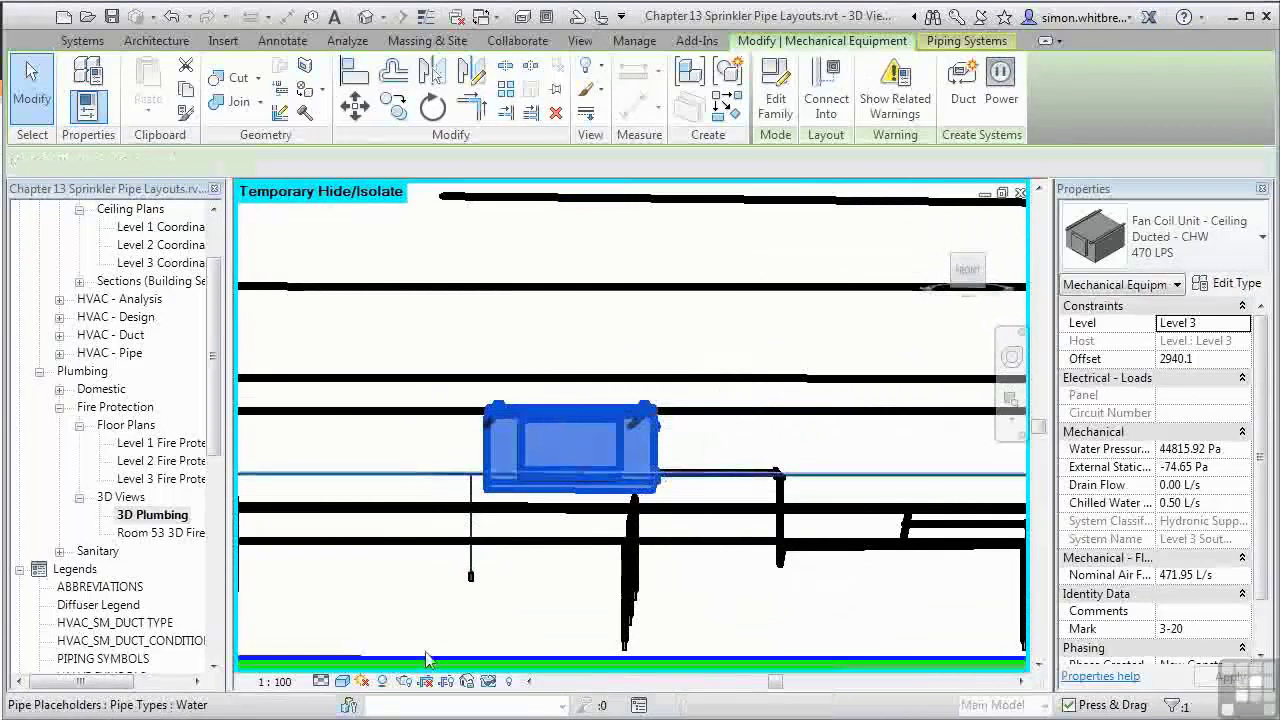
Change the offset of the placeholder under the fan coil unit from 3000 to 2800.
{"action": "left_click", "coordinate": [445, 476]}
{"action": "left_click", "coordinate": [1205, 340]}
{"action": "type", "text": "2800"}
{"action": "key", "text": "Return"}
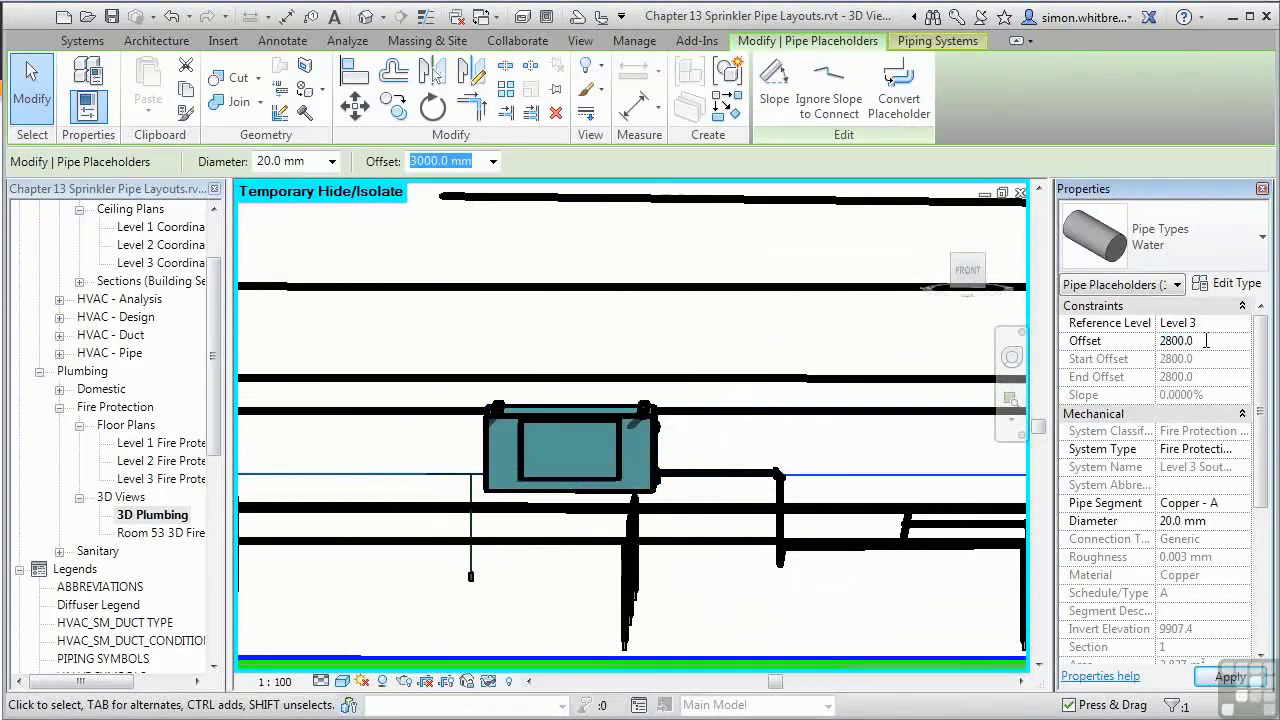